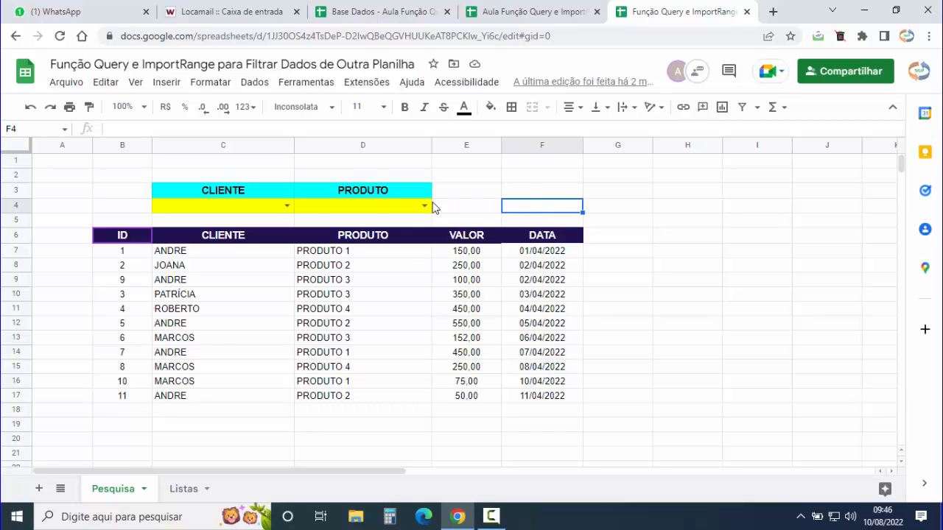
# - Filter the finished sheet to client ANDRE and PRODUTO 1, then switch to the blank template workbook
pyautogui.click(287, 205)
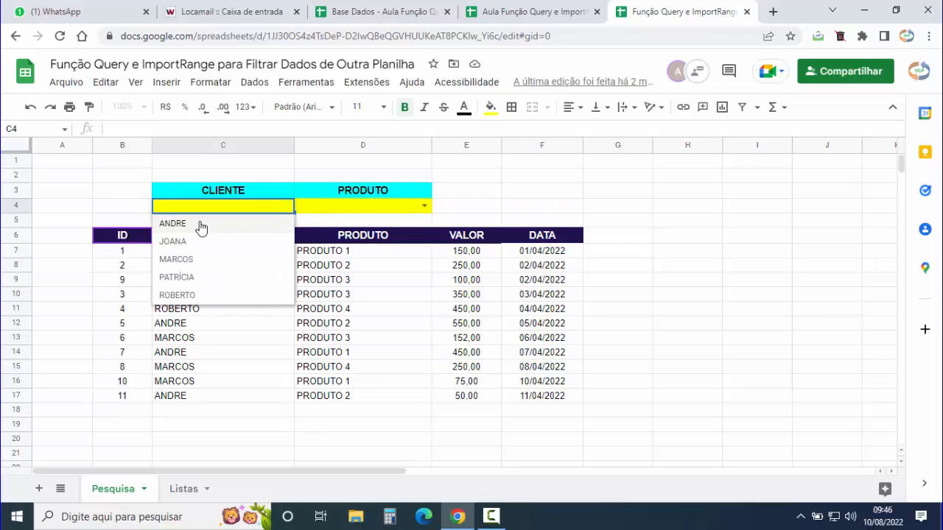
pyautogui.click(201, 228)
pyautogui.click(420, 209)
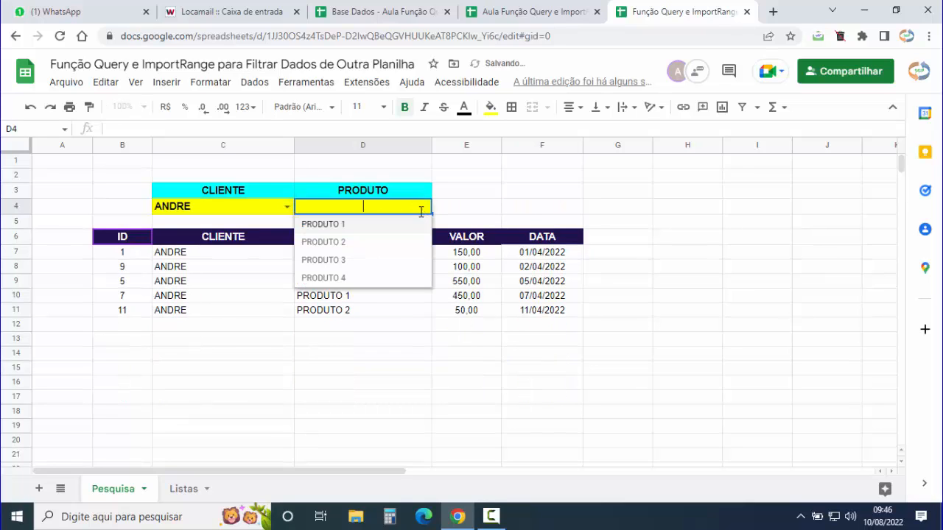
pyautogui.click(356, 225)
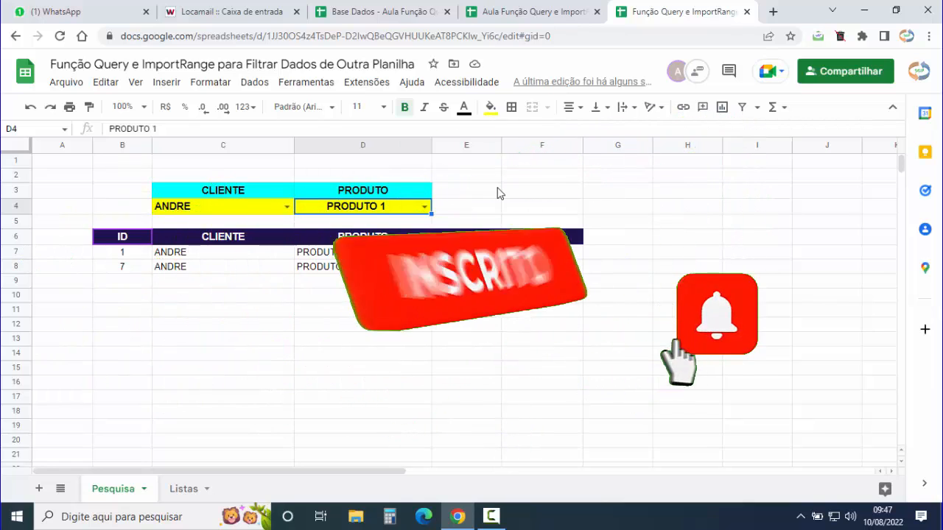
pyautogui.click(528, 13)
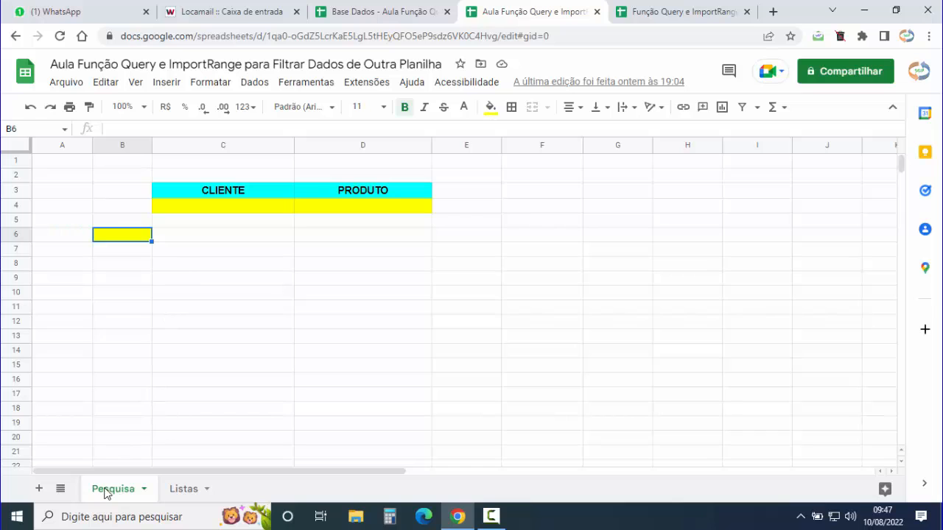
pyautogui.click(185, 489)
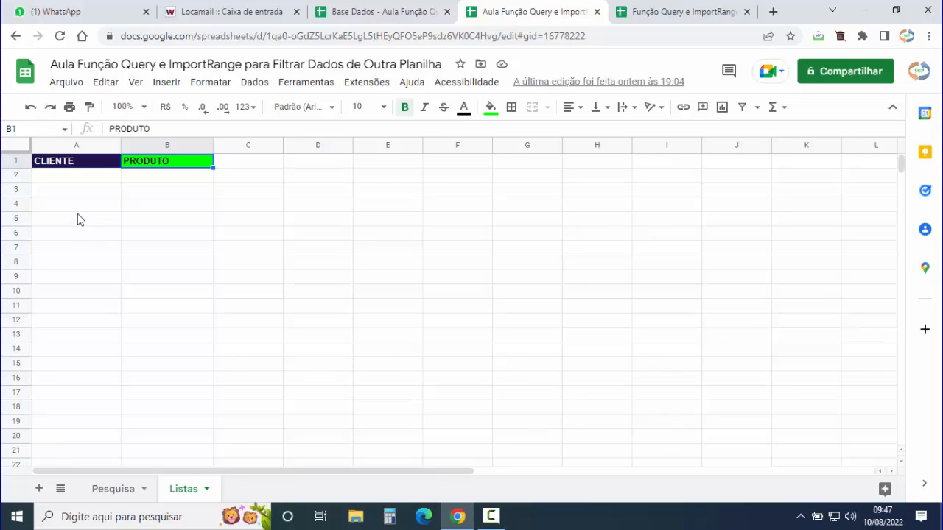
pyautogui.click(62, 147)
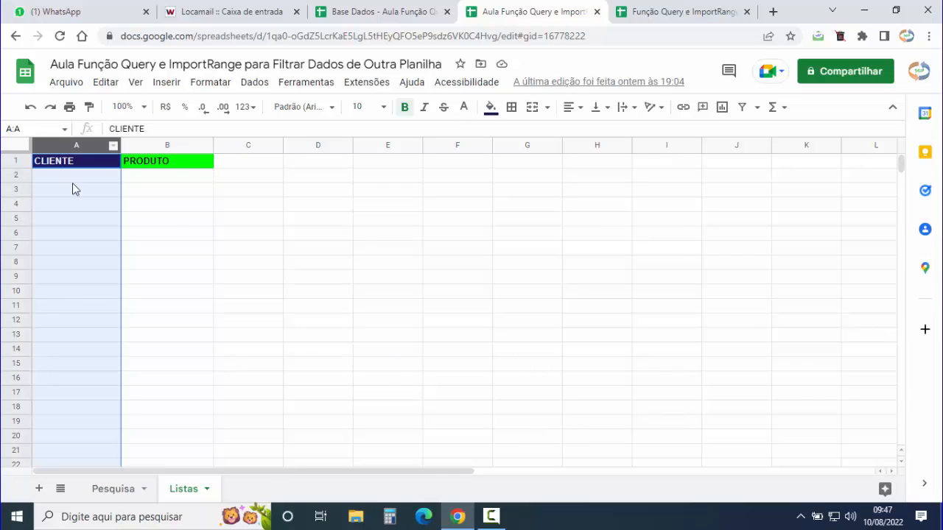
pyautogui.click(160, 147)
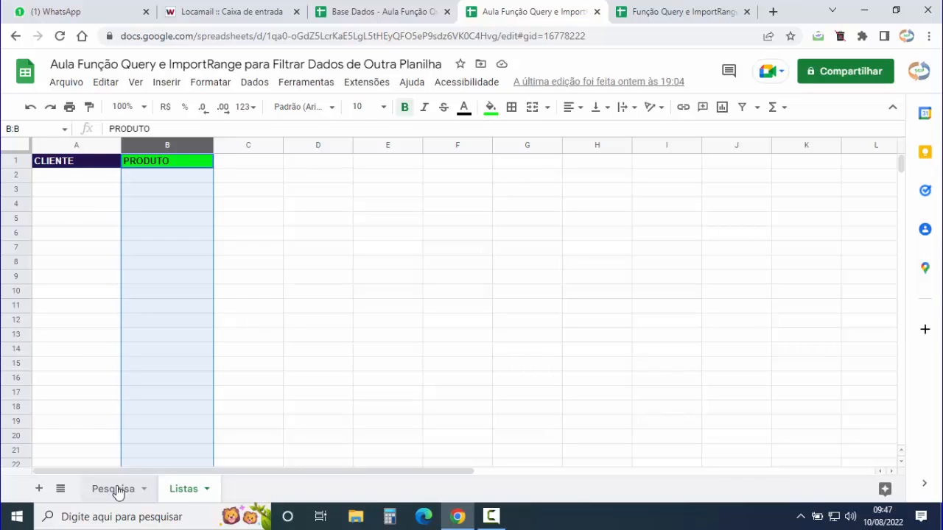
pyautogui.click(114, 489)
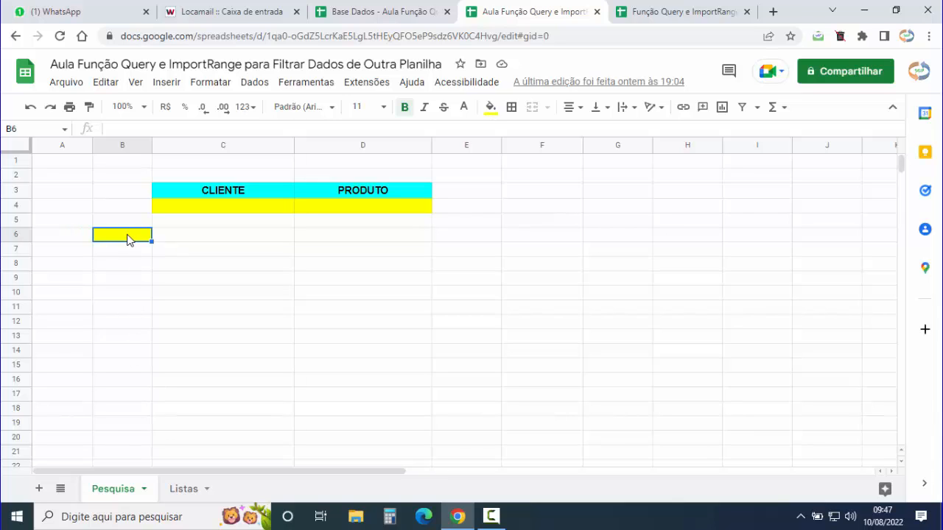
# - Raise Chrome's page zoom in two steps, through 110% to 125%
pyautogui.click(928, 36)
pyautogui.click(886, 164)
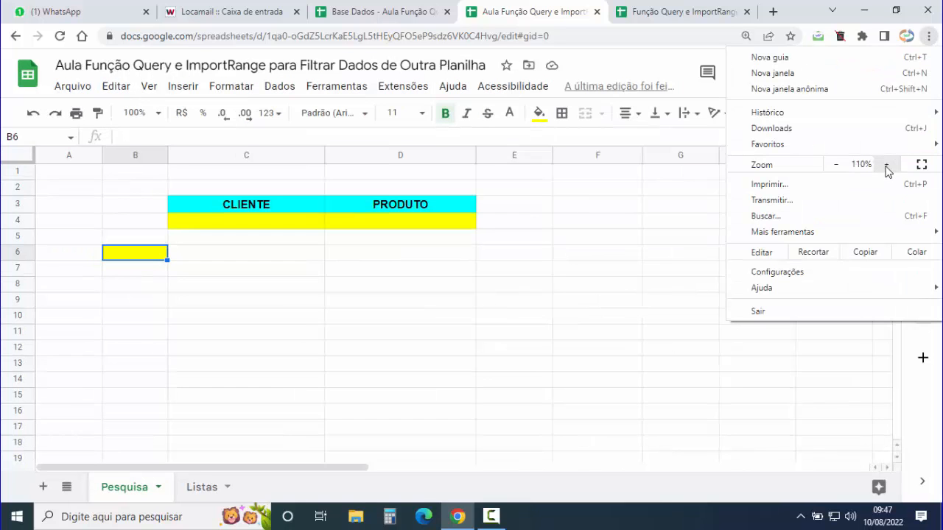
pyautogui.click(886, 165)
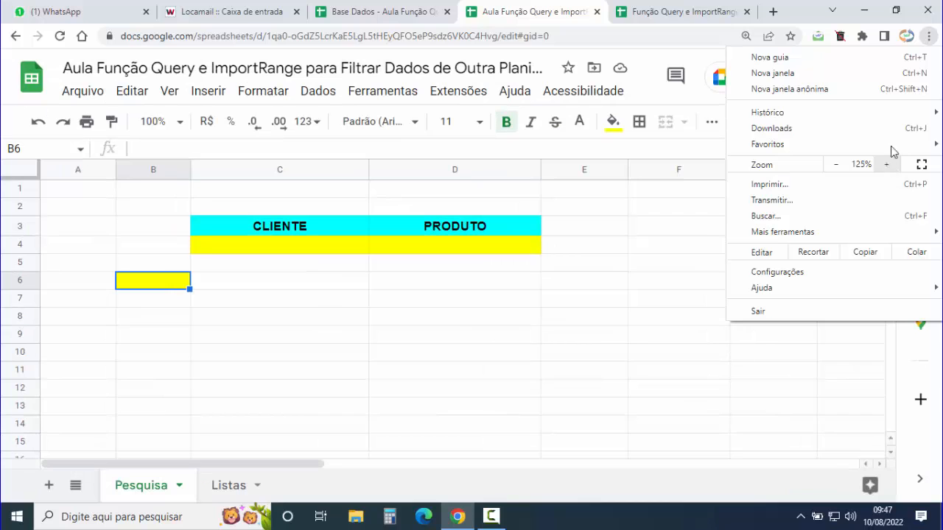
pyautogui.click(930, 39)
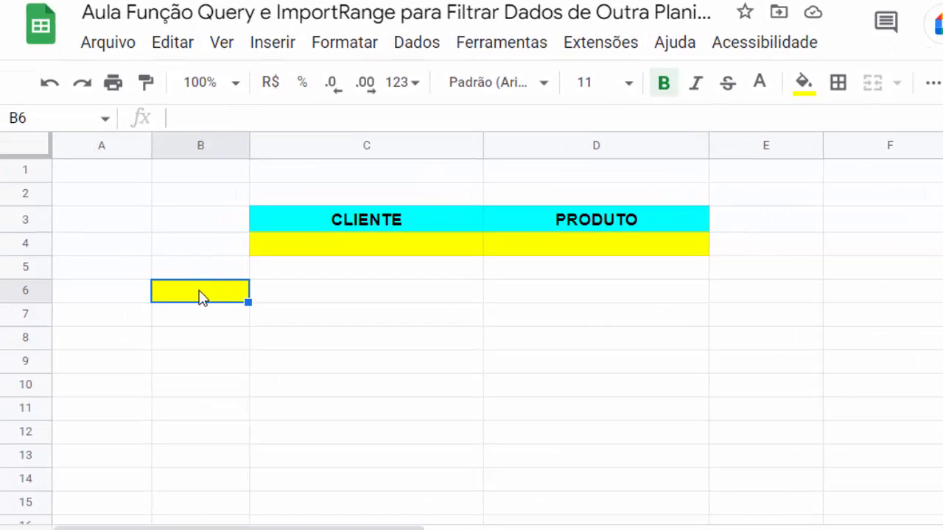
# - Start =IMPORTRANGE( in B6 from the autocomplete and review its url_da_planilha syntax help
pyautogui.write('=')
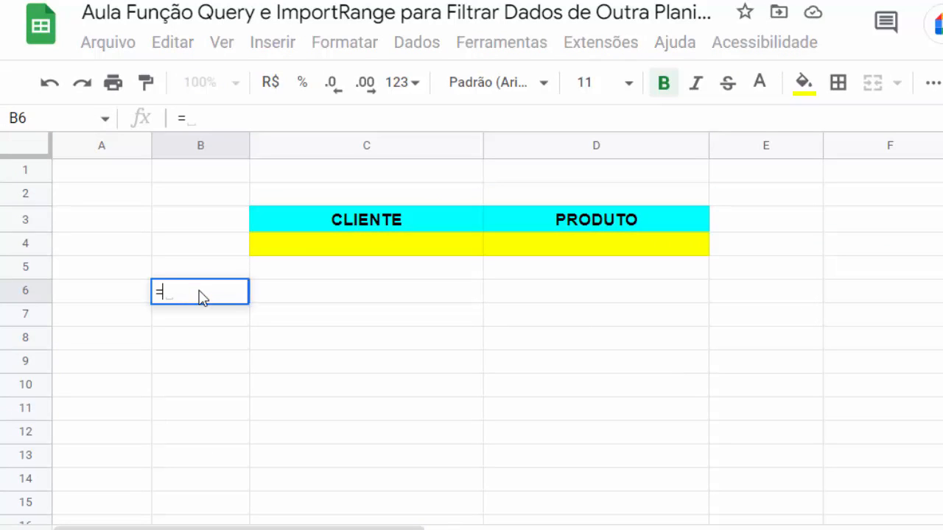
pyautogui.write('IMPORT')
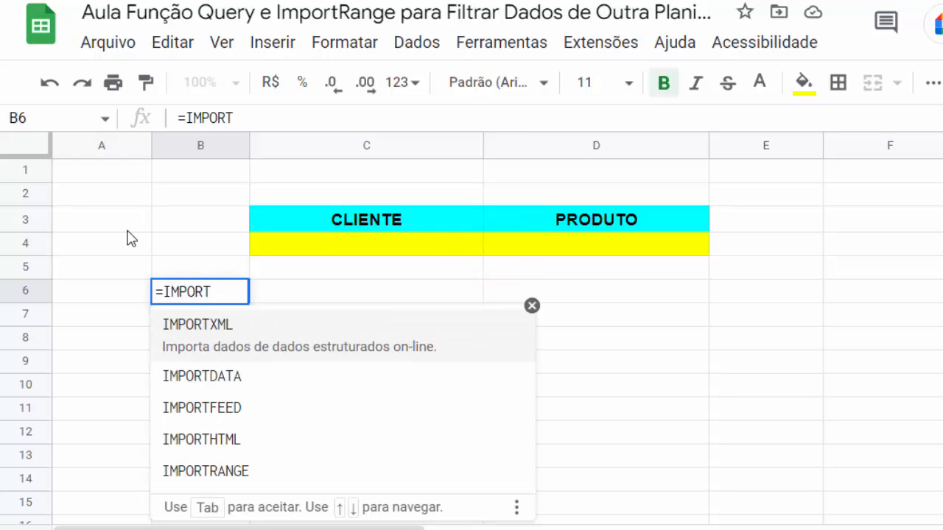
pyautogui.click(225, 469)
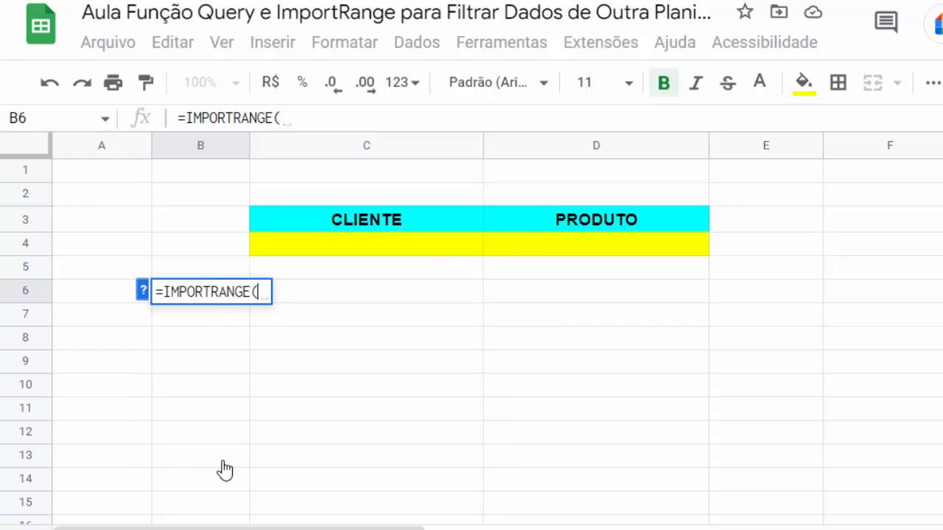
pyautogui.click(142, 290)
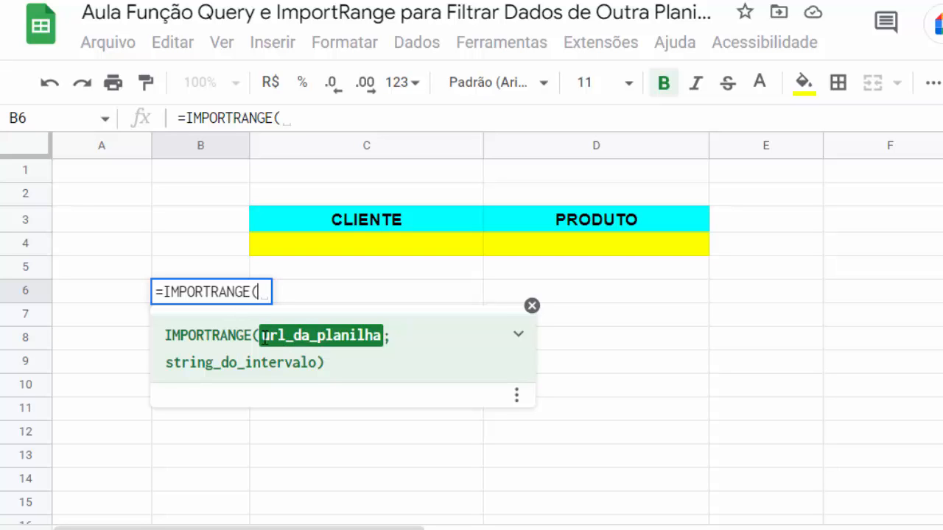
pyautogui.moveTo(264, 340); pyautogui.dragTo(380, 343)
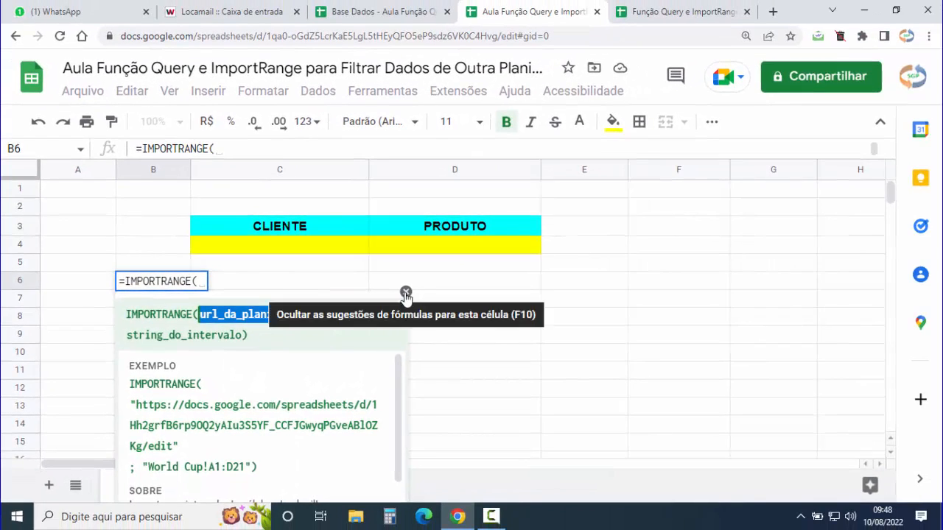
pyautogui.click(405, 293)
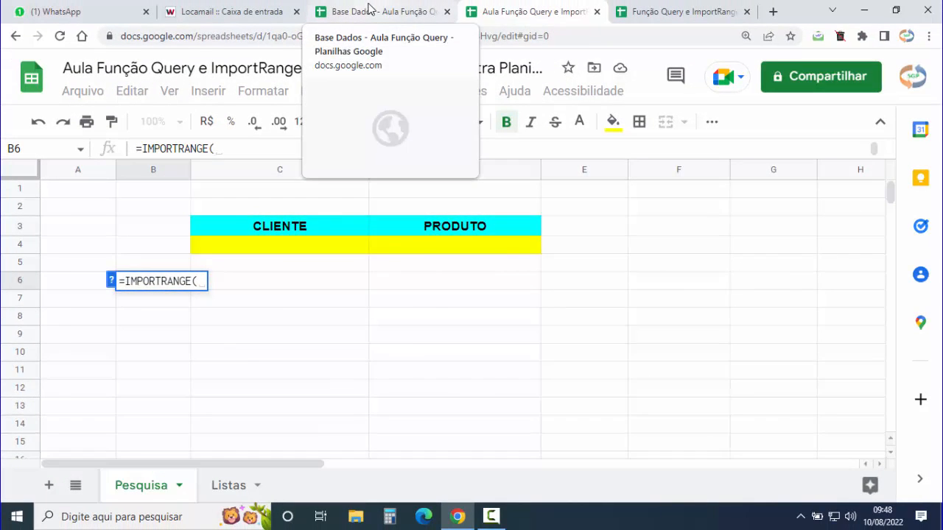
# - Select the Base Dados spreadsheet's full URL in the browser address bar
pyautogui.click(368, 9)
pyautogui.click(589, 35)
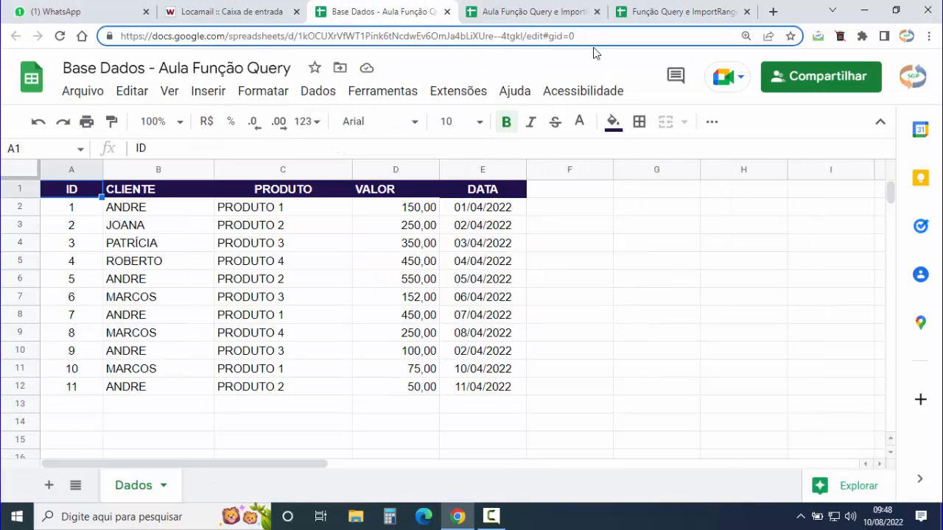
pyautogui.doubleClick(584, 35)
pyautogui.click(584, 35)
pyautogui.moveTo(585, 34); pyautogui.dragTo(111, 31)
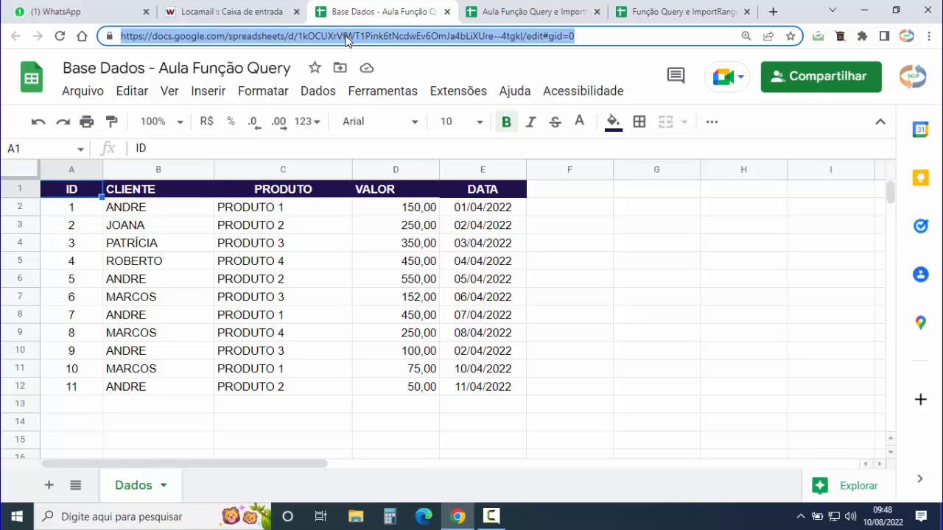
# - Expand the formula bar and paste the URL in quotes as IMPORTRANGE's first argument
pyautogui.click(516, 11)
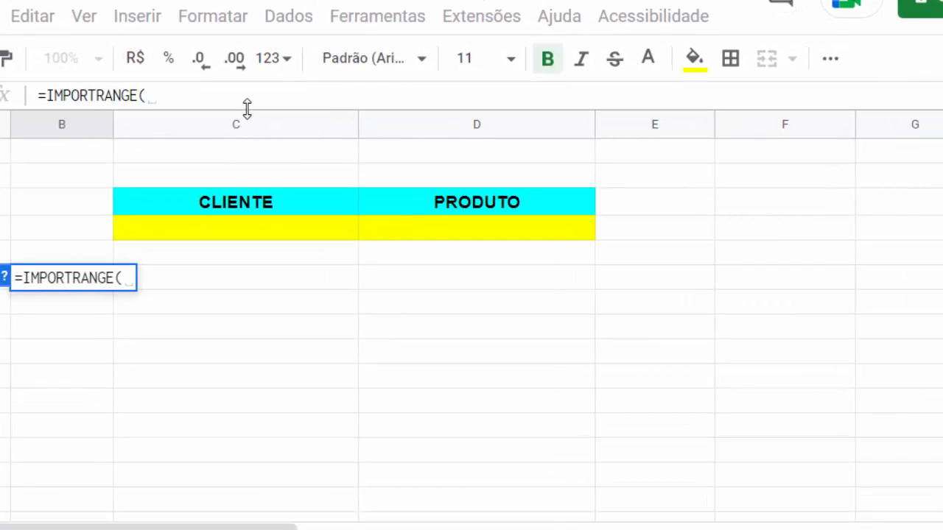
pyautogui.moveTo(248, 122); pyautogui.dragTo(241, 153)
pyautogui.click(187, 99)
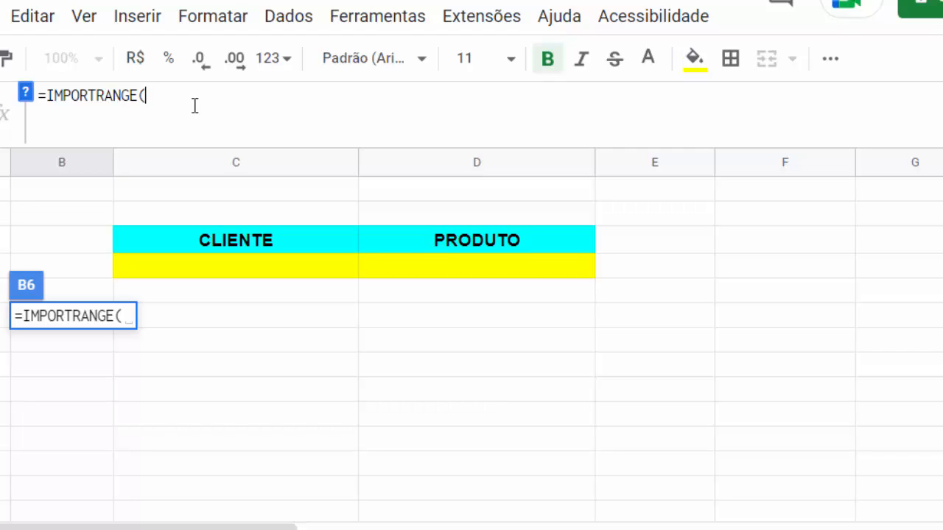
pyautogui.write('""')
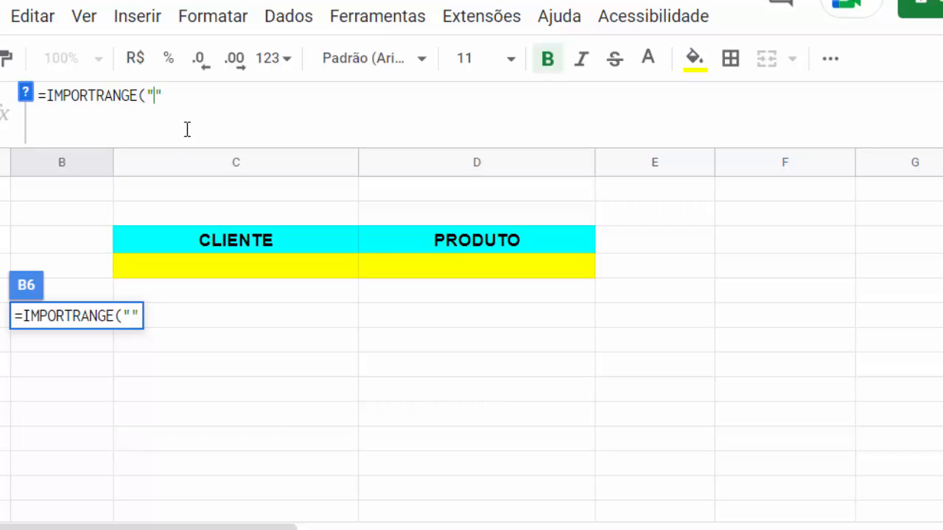
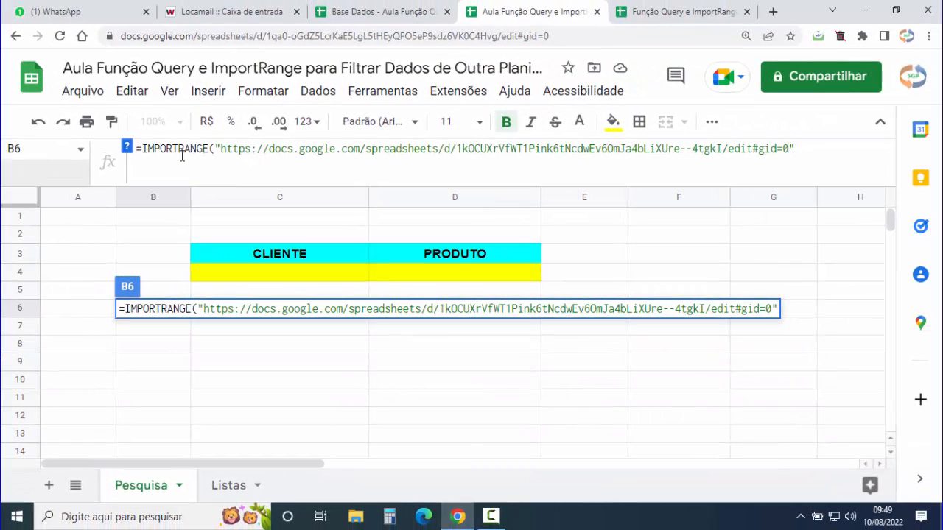
pyautogui.click(127, 148)
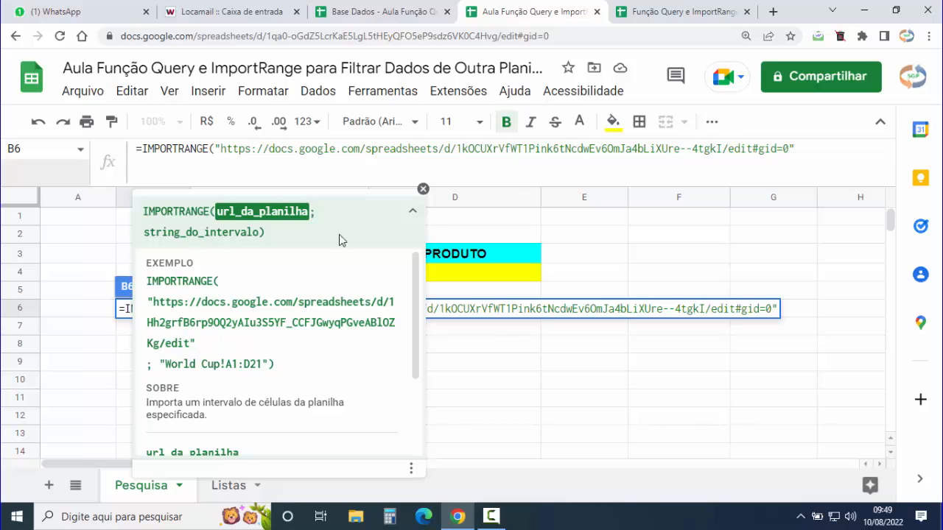
pyautogui.click(424, 190)
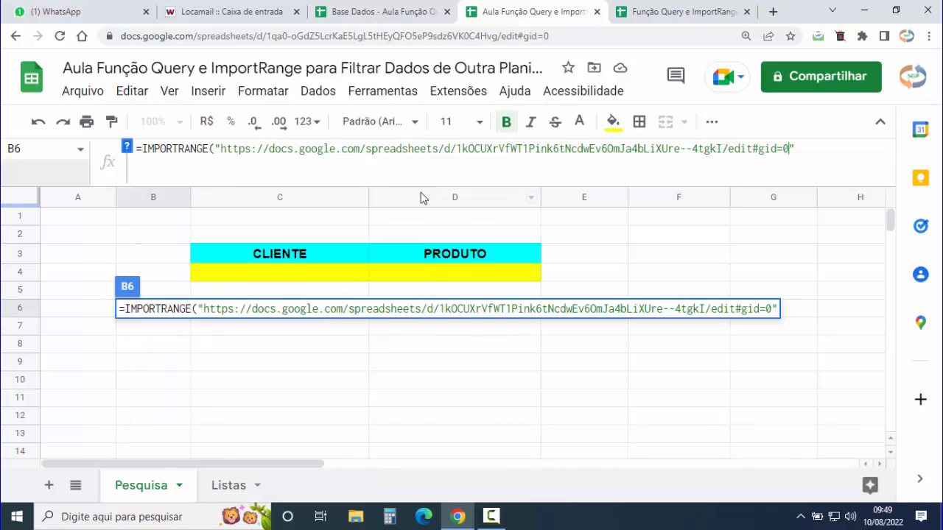
pyautogui.click(364, 11)
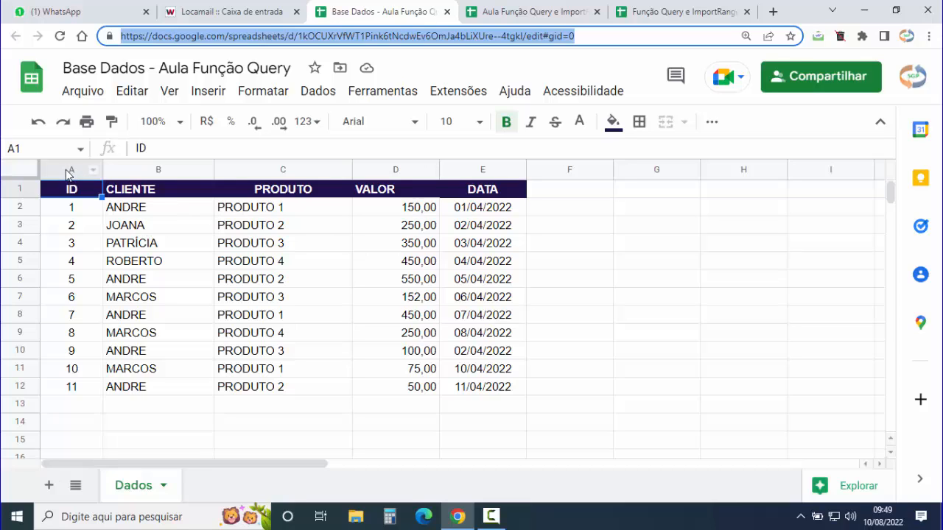
pyautogui.moveTo(74, 171); pyautogui.dragTo(459, 176)
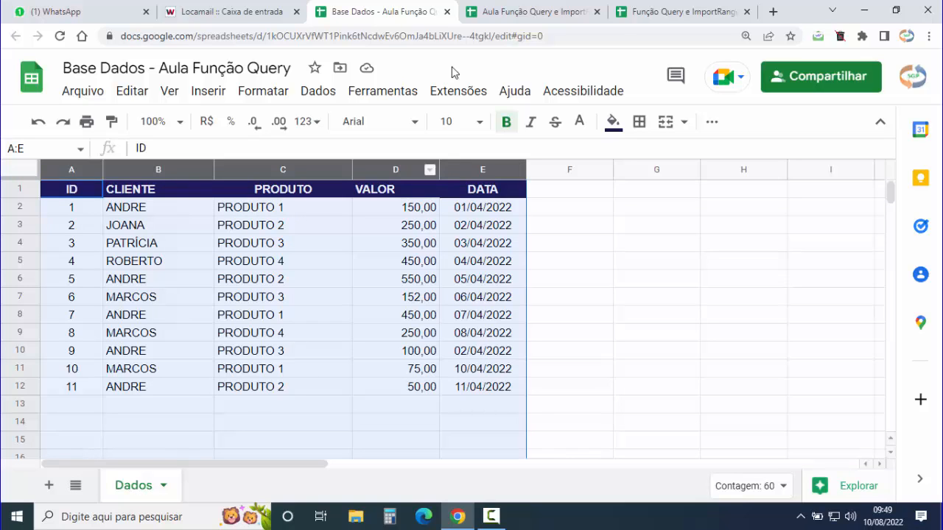
pyautogui.click(517, 11)
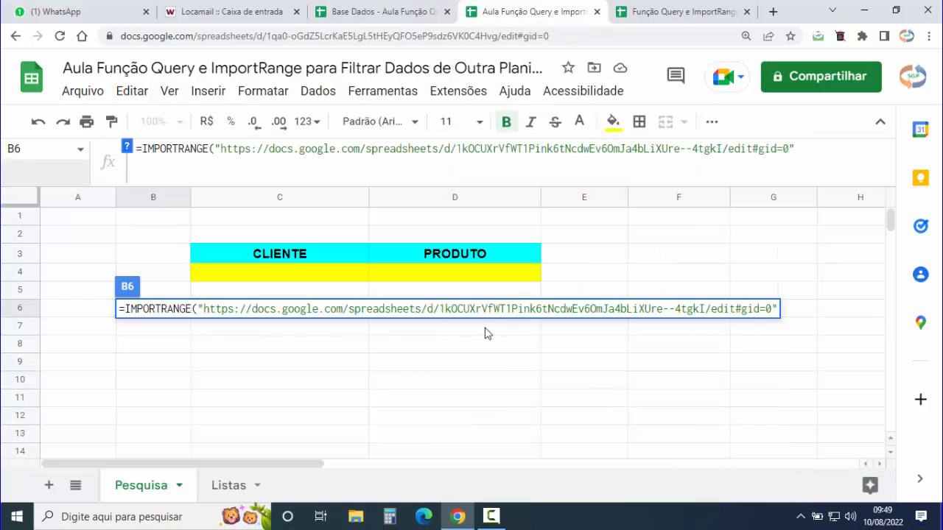
pyautogui.click(818, 143)
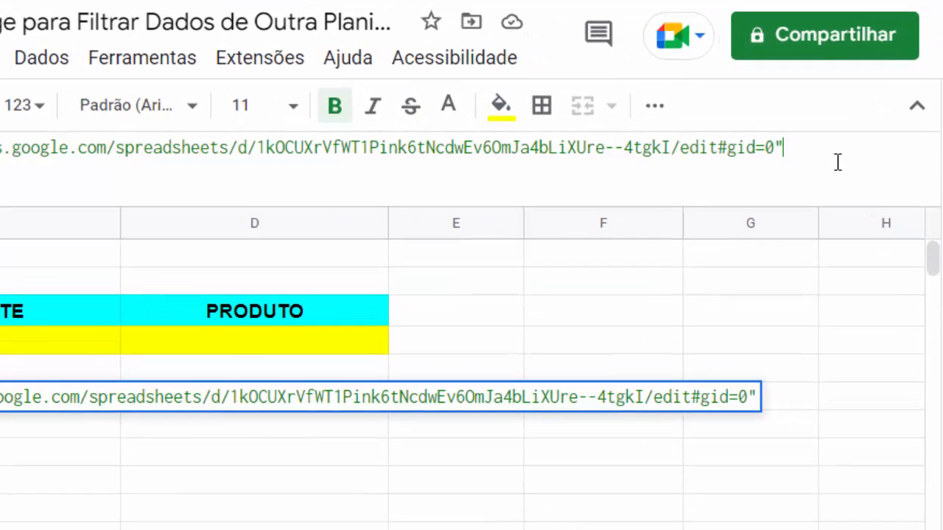
# - Add "Dados!A:E" as the range argument, close the parenthesis and commit B6's formula
pyautogui.write(';')
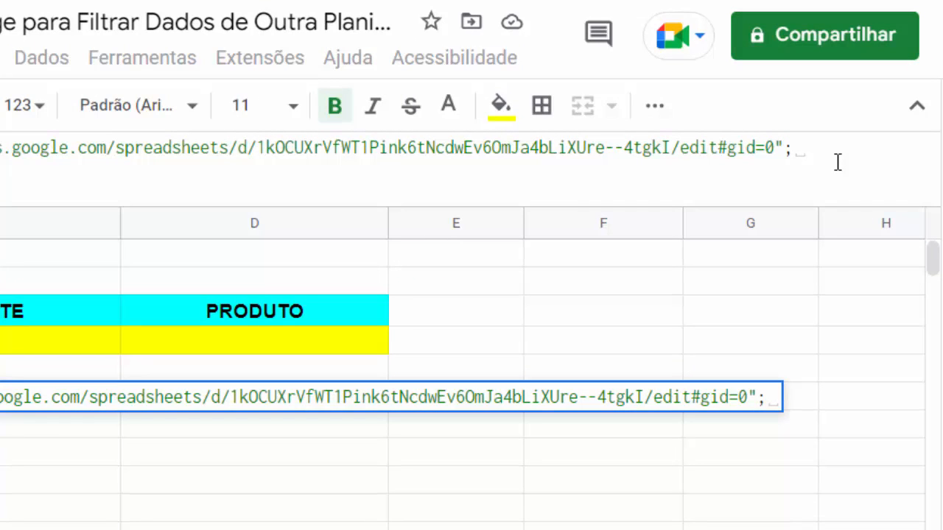
pyautogui.write('""')
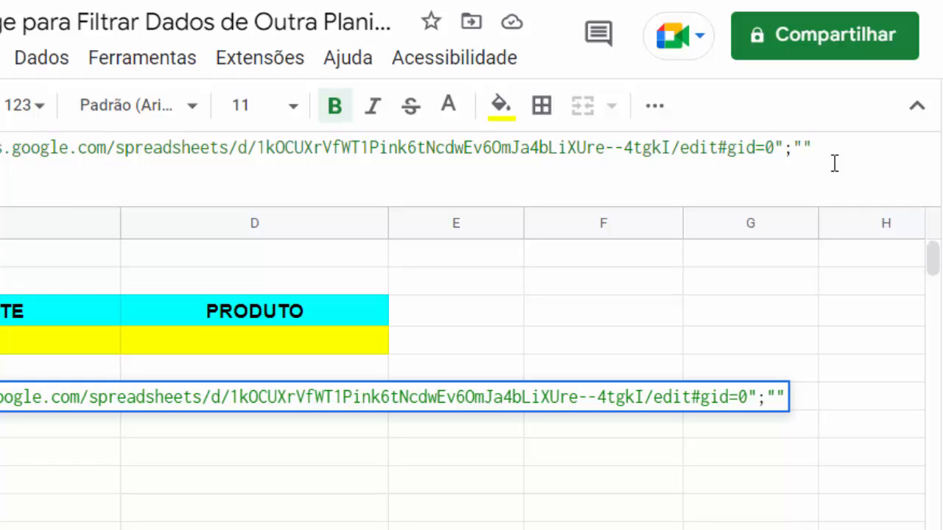
pyautogui.click(803, 150)
pyautogui.write('Dados')
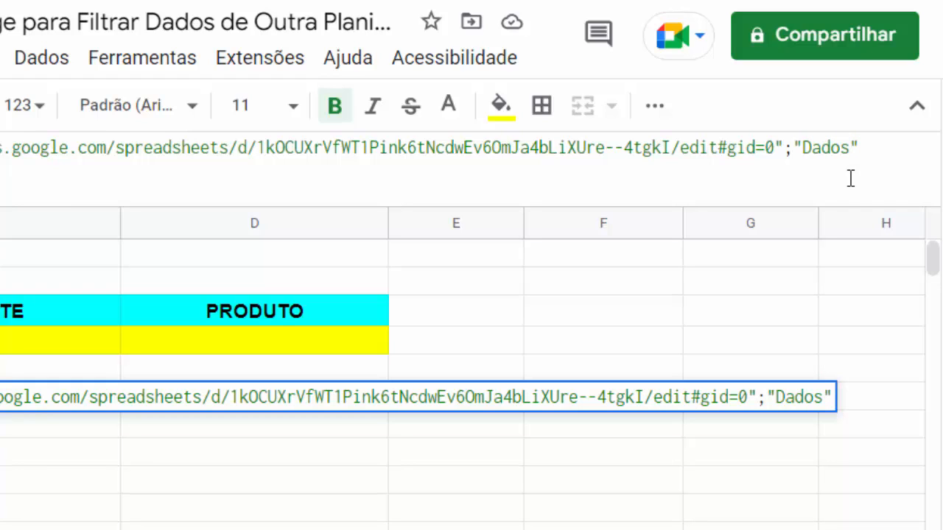
pyautogui.write('!')
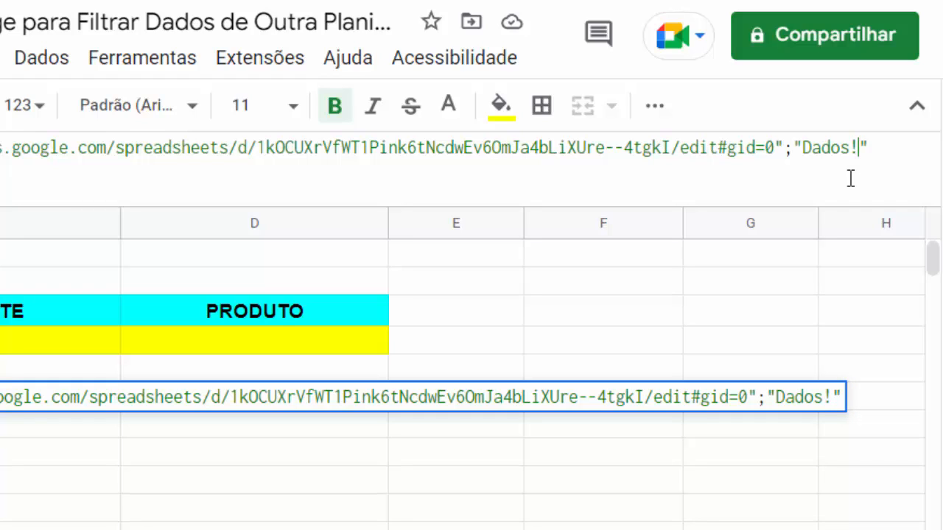
pyautogui.write('A')
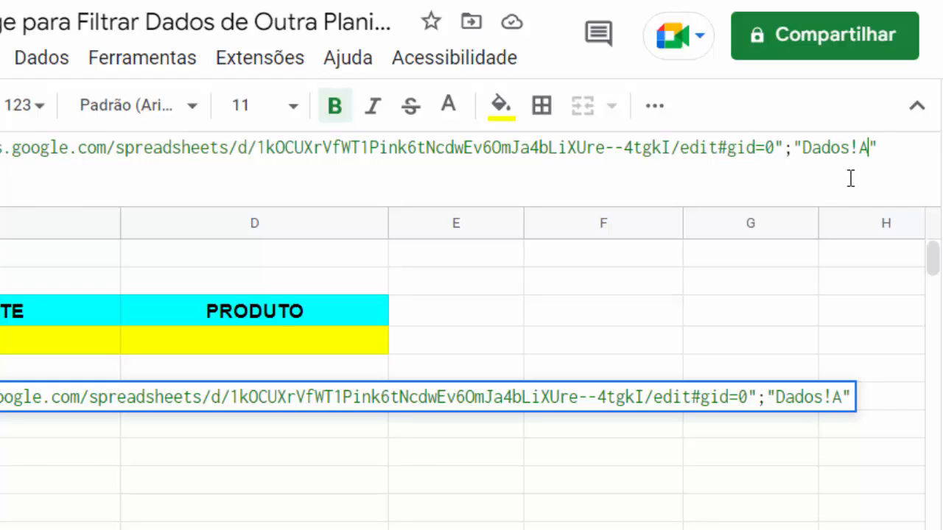
pyautogui.write(':E')
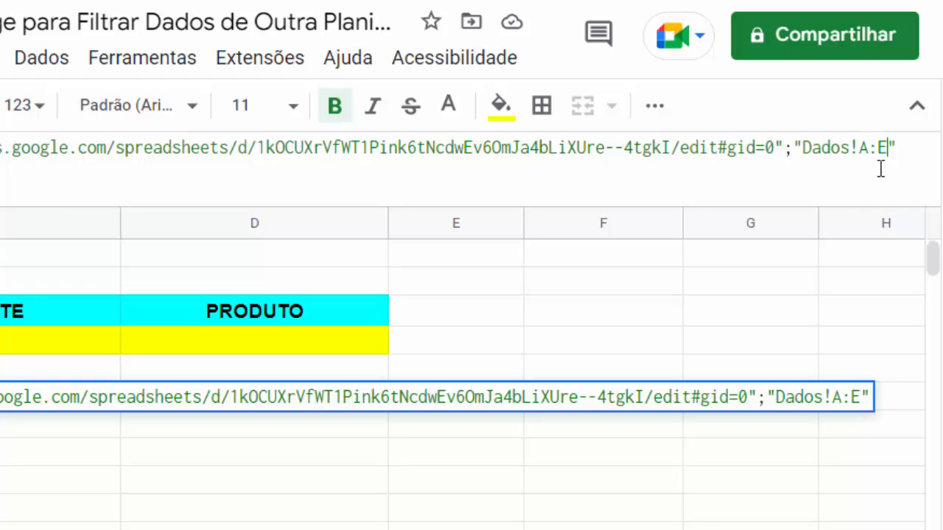
pyautogui.click(907, 147)
pyautogui.write(')')
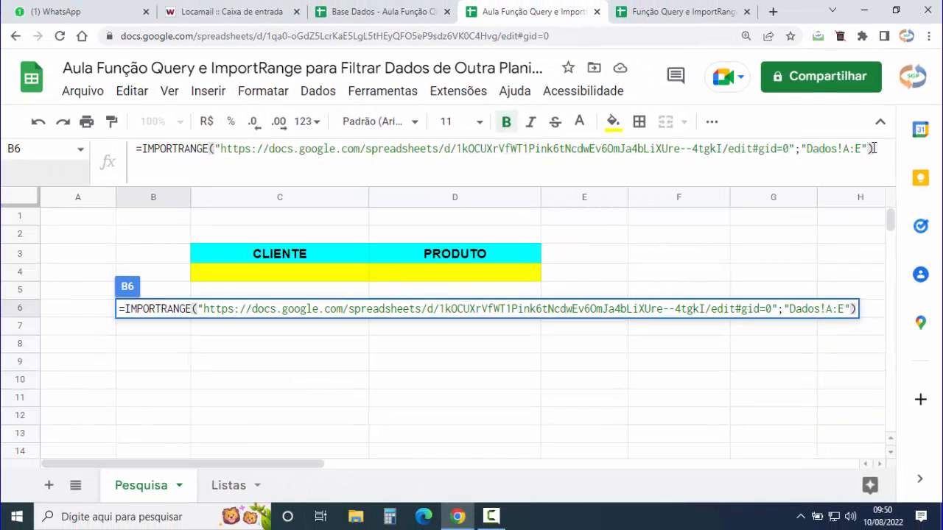
pyautogui.press('Return')
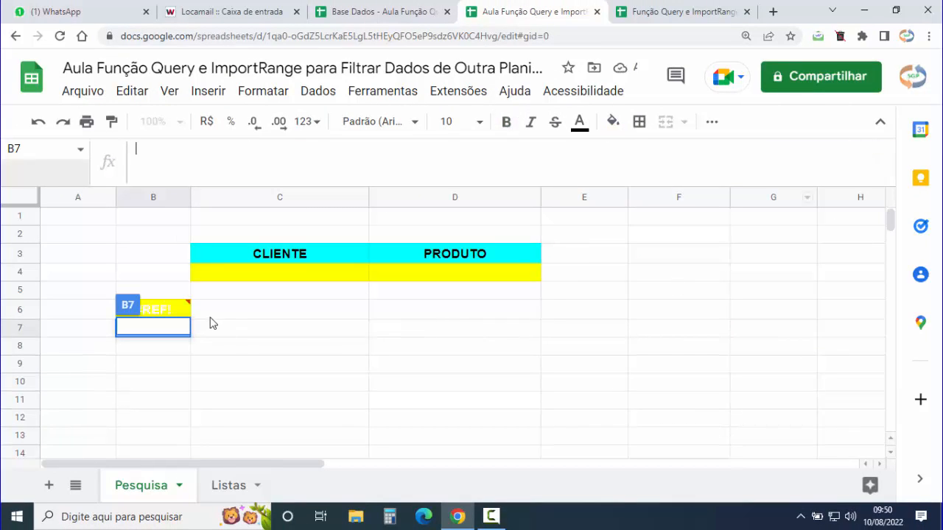
# - Allow access to the Base Dados spreadsheet so B6's #REF! turns into the imported Dados rows
pyautogui.moveTo(163, 311)
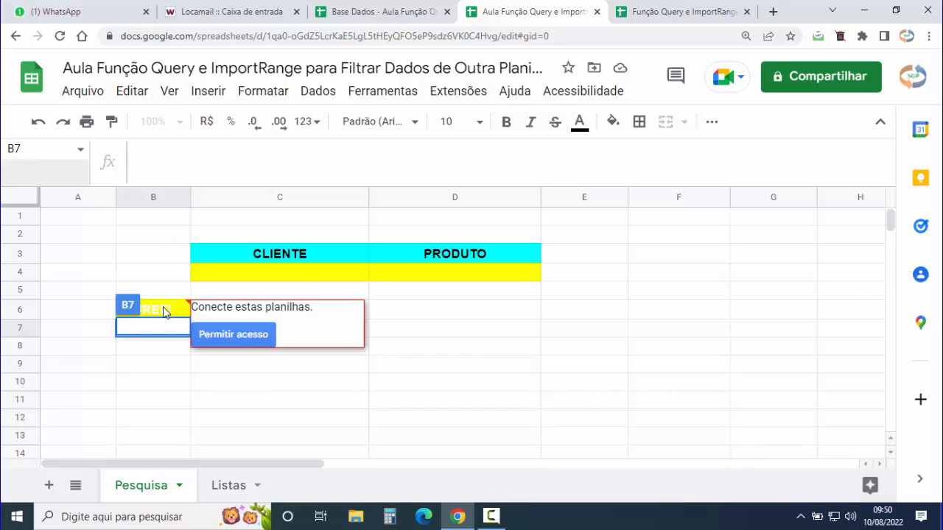
pyautogui.doubleClick(164, 310)
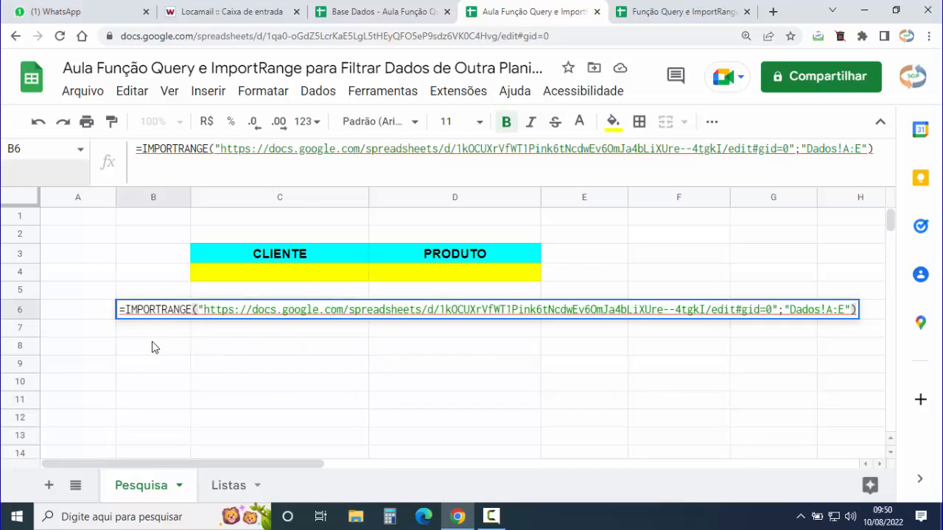
pyautogui.press('Tab')
pyautogui.click(167, 352)
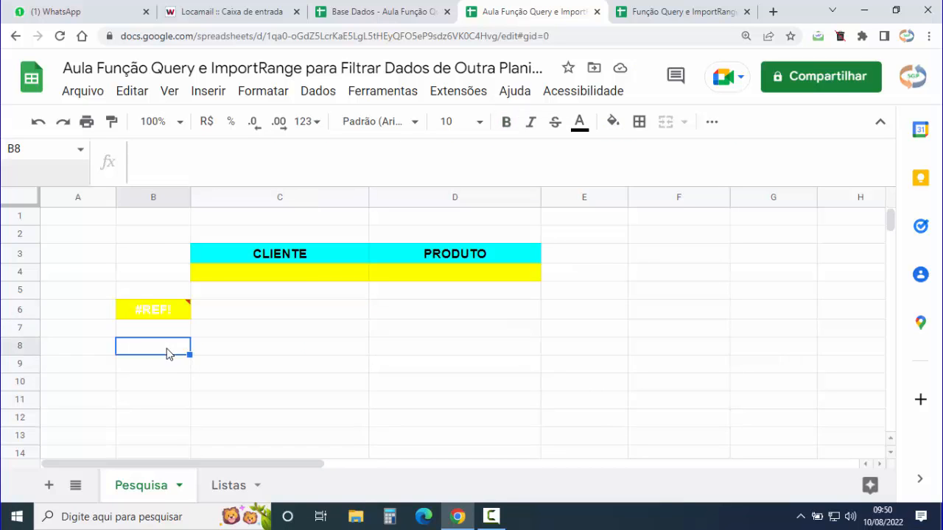
pyautogui.click(140, 309)
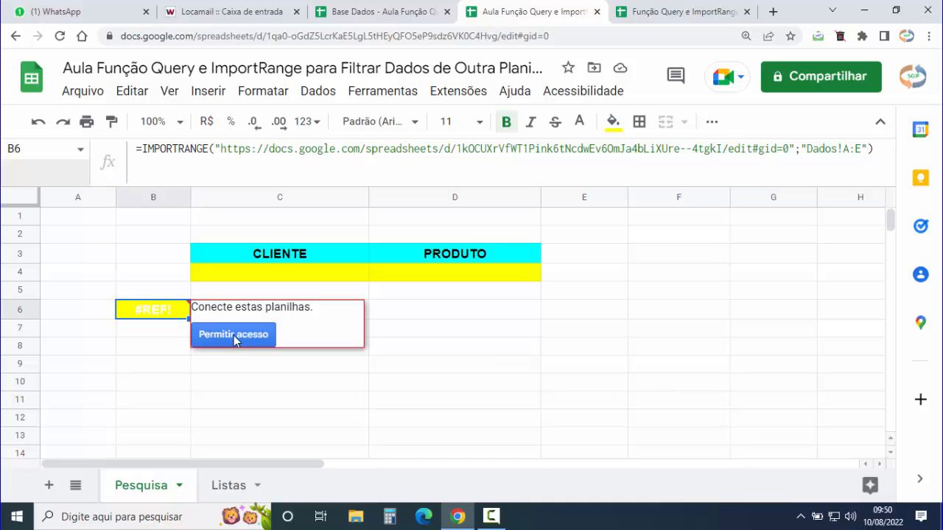
pyautogui.click(233, 335)
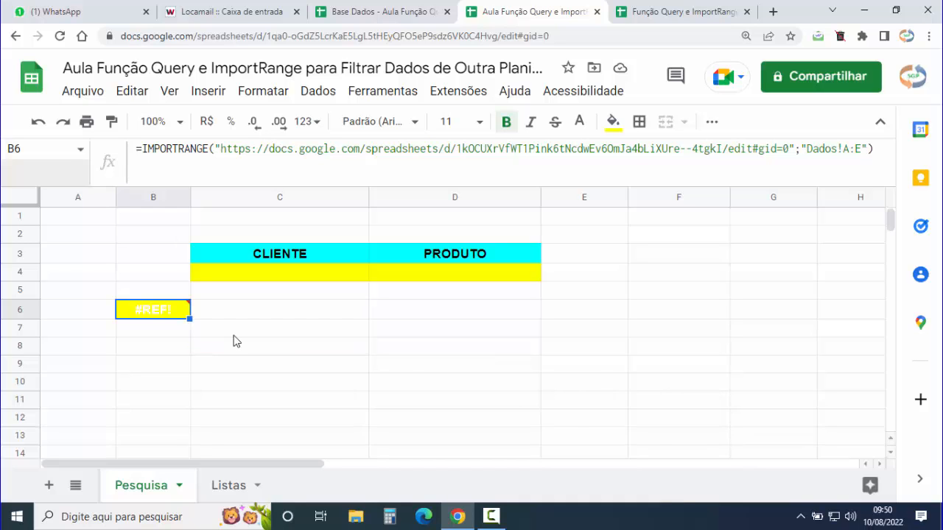
pyautogui.click(291, 315)
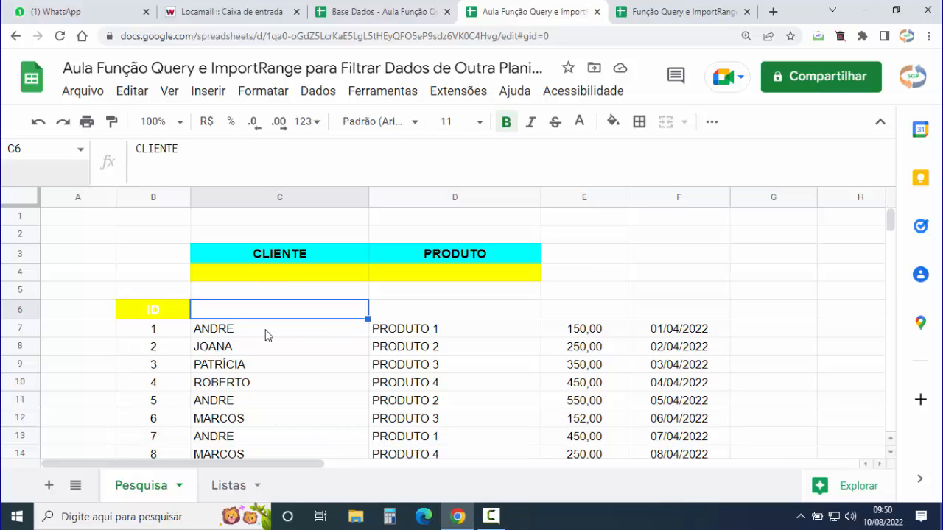
# - Insert QUERY( before IMPORTRANGE in B6 and append ;"" after it for the query text
pyautogui.click(162, 313)
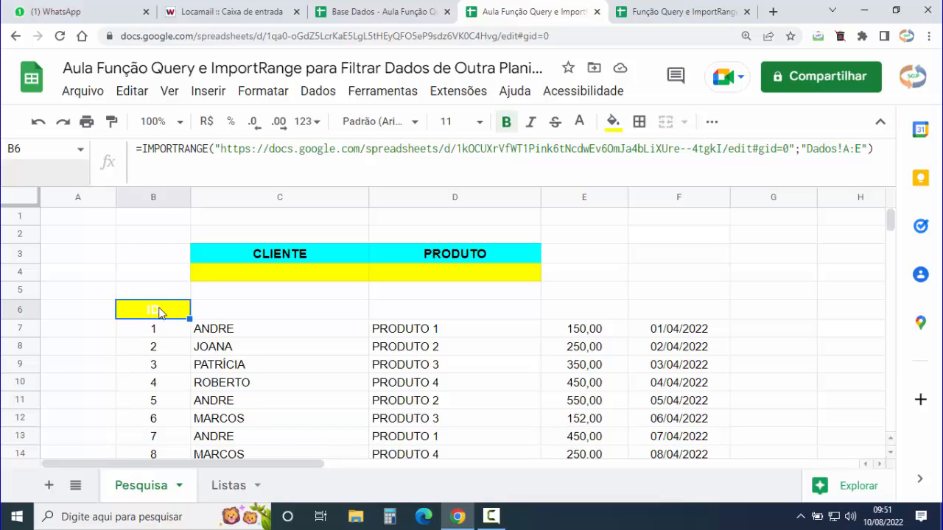
pyautogui.click(143, 149)
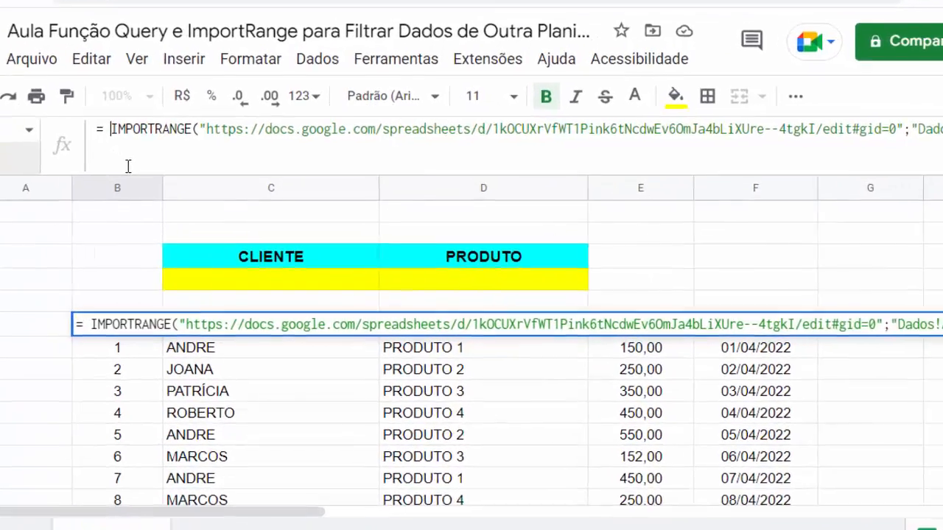
pyautogui.click(107, 130)
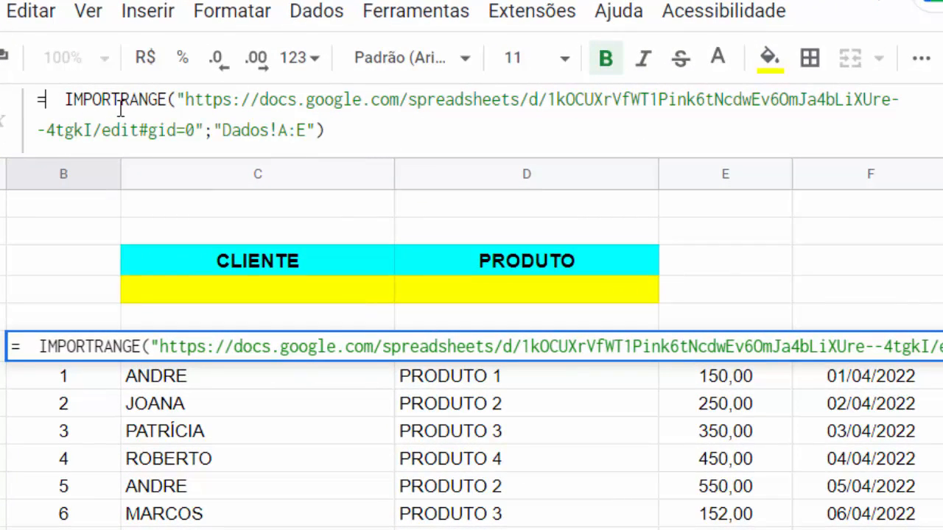
pyautogui.write('QUER')
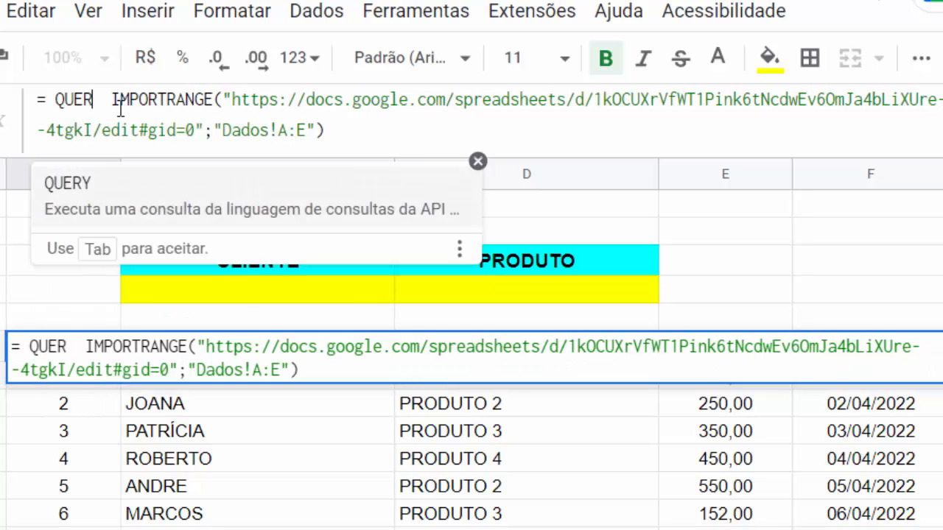
pyautogui.click(89, 183)
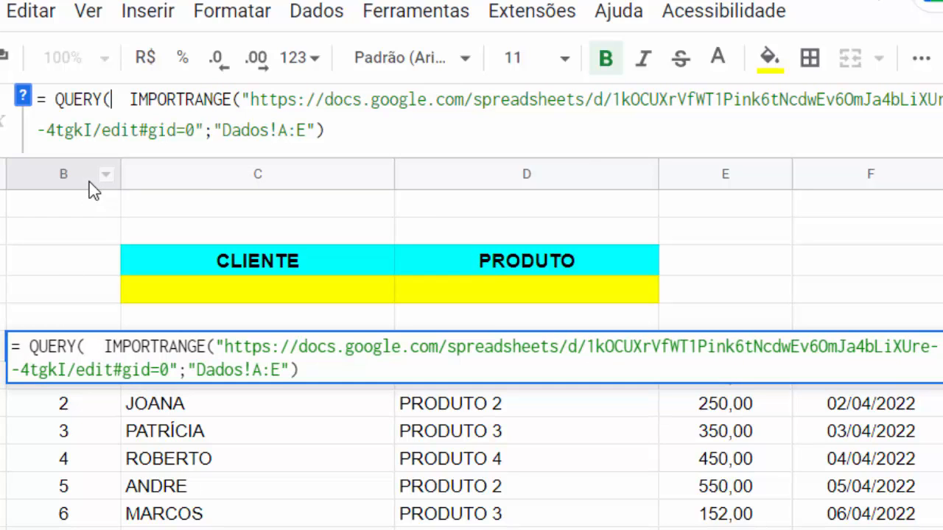
pyautogui.press('Delete')
pyautogui.press('Delete')
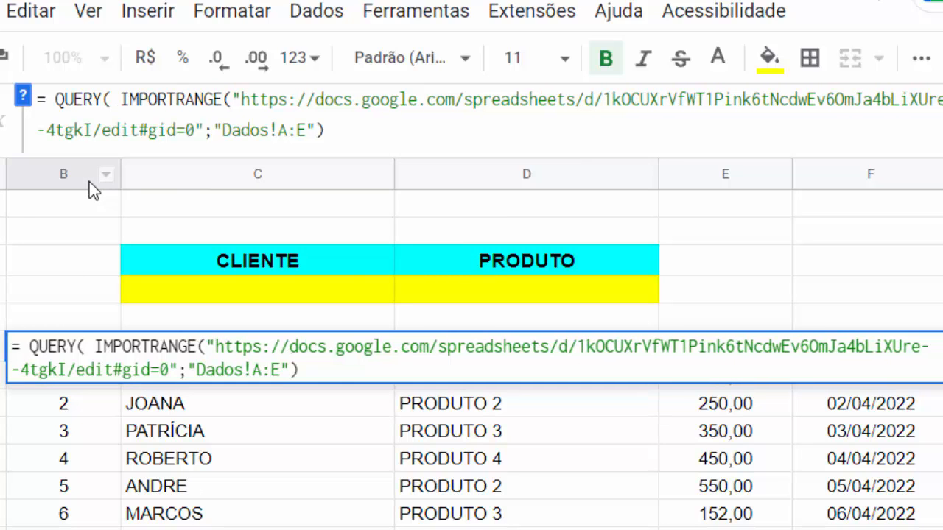
pyautogui.click(346, 129)
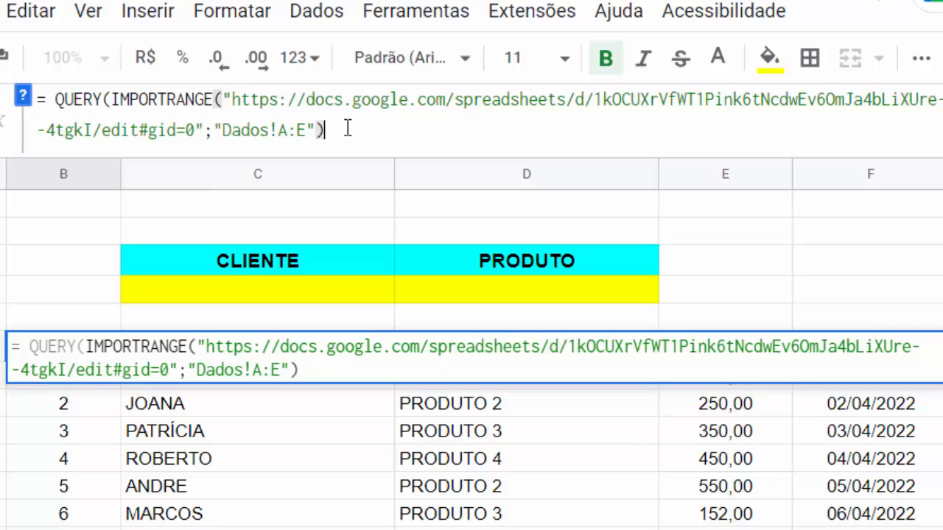
pyautogui.write(';')
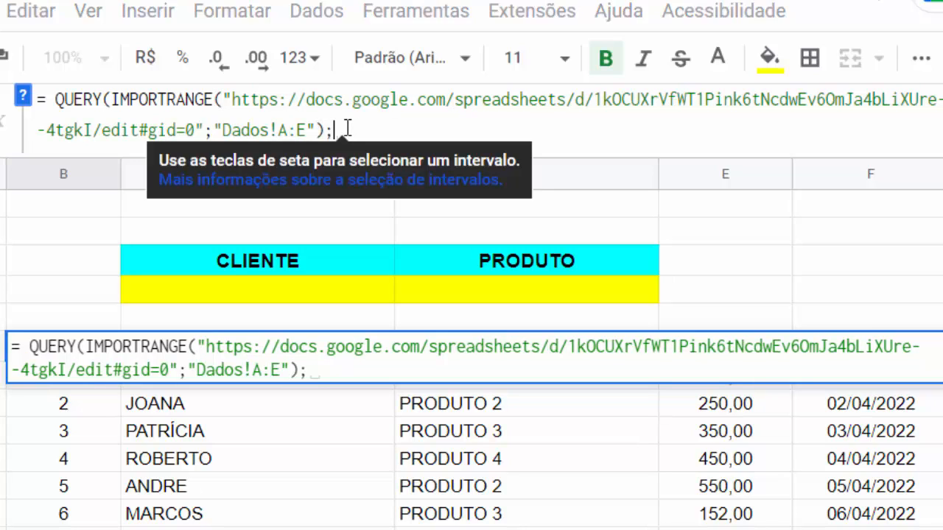
pyautogui.write('""')
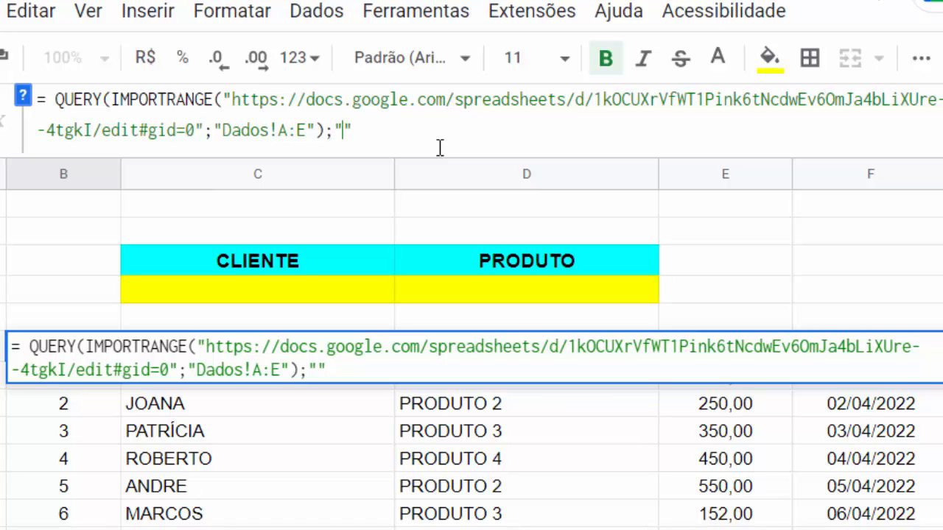
# - Enter SELECT * WHERE Col1 IS NOT NULL as the QUERY's query text
pyautogui.write('SELECT')
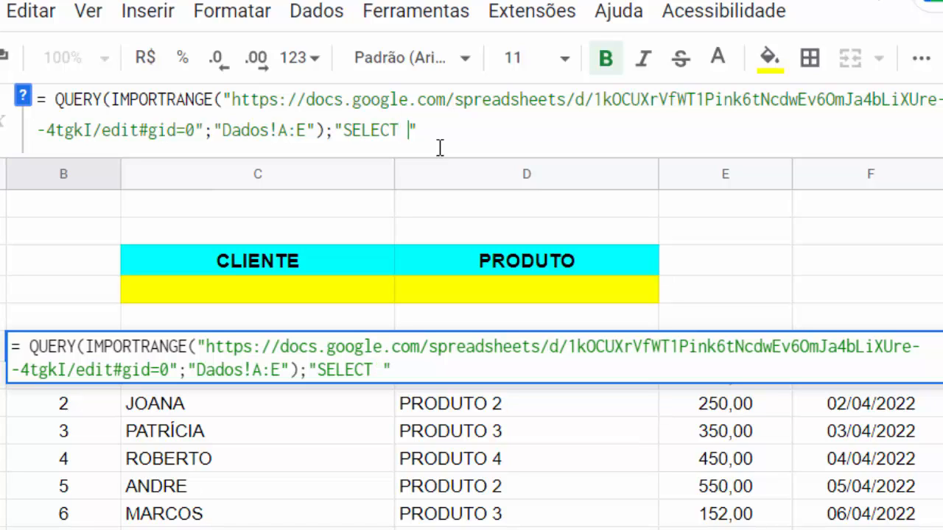
pyautogui.write('* WHERE')
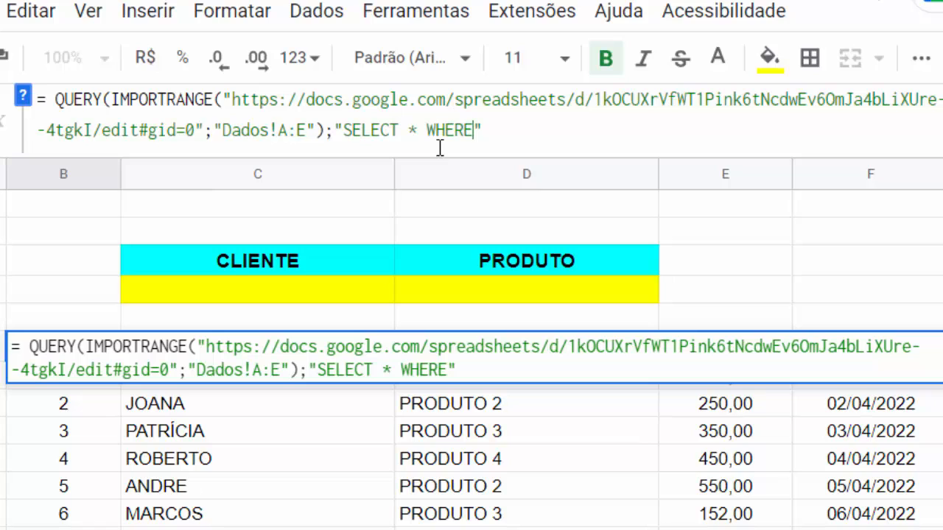
pyautogui.write(' Col')
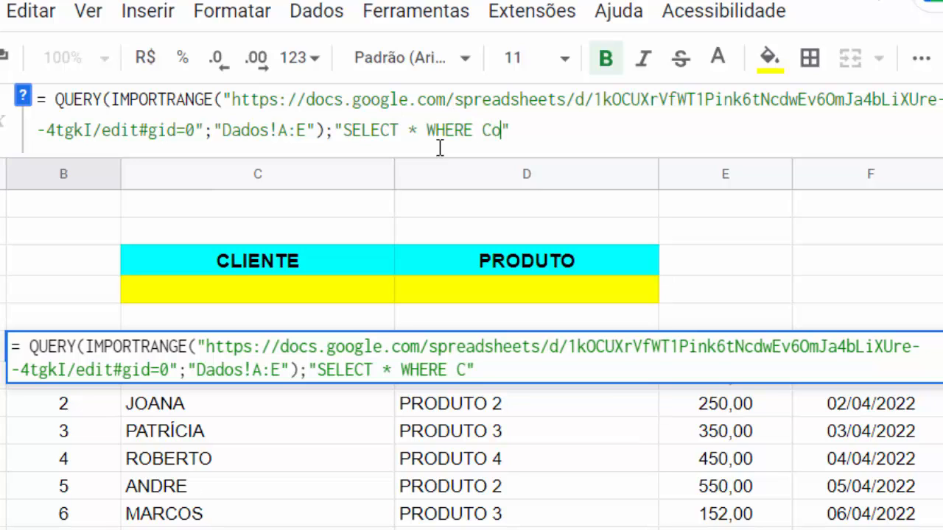
pyautogui.write('1')
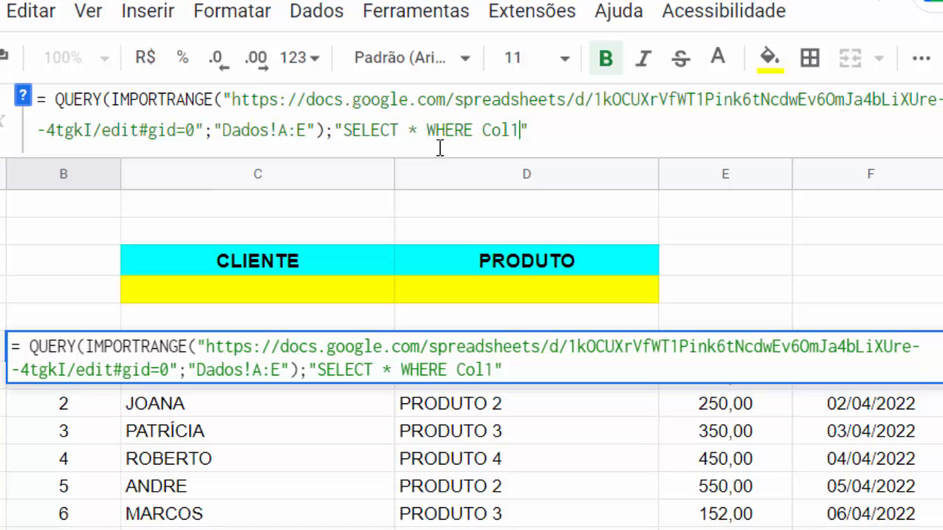
pyautogui.write(' IS NOT N')
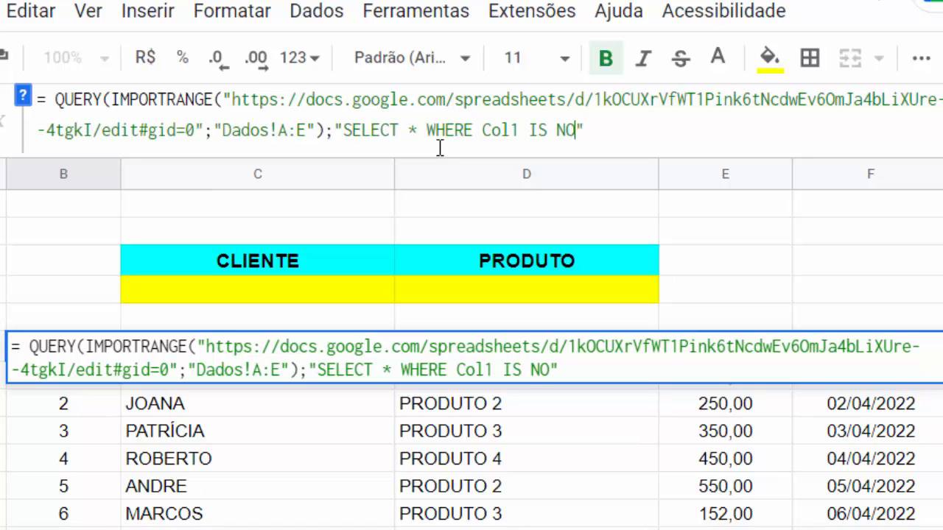
pyautogui.write('ULL')
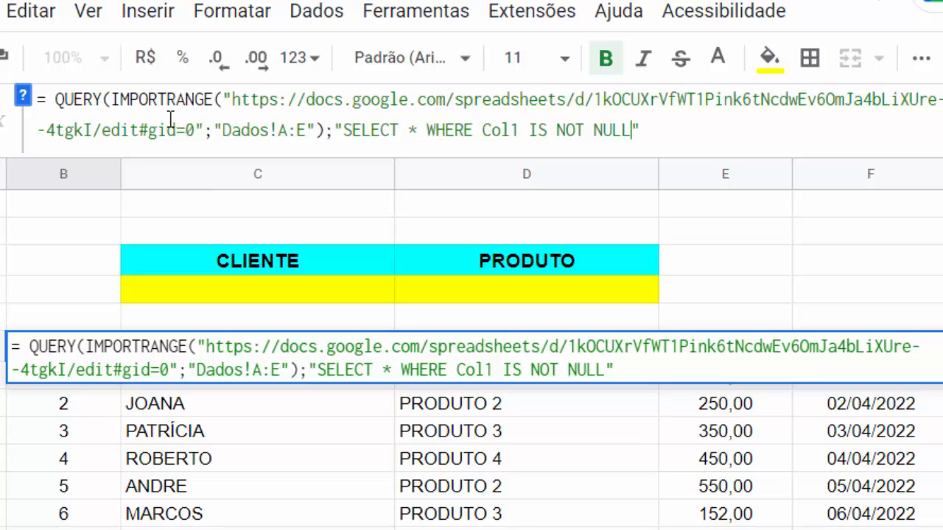
pyautogui.click(57, 105)
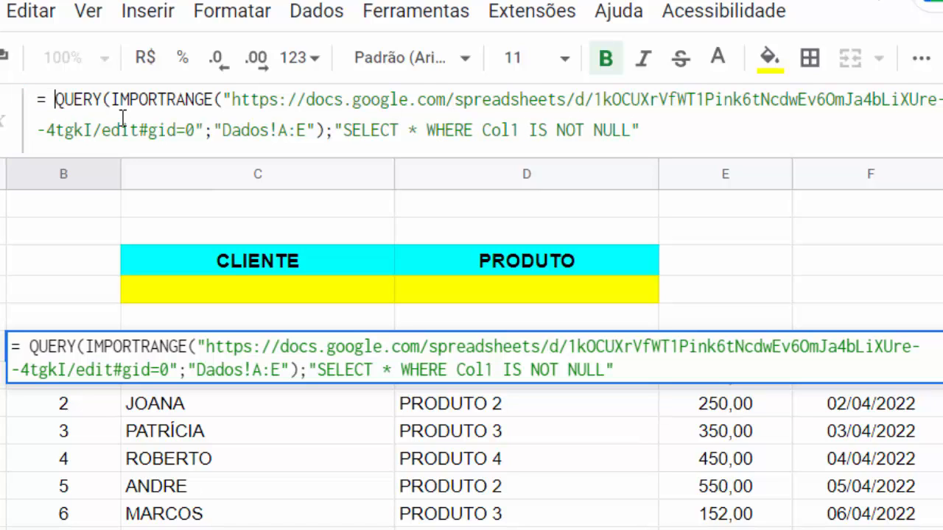
pyautogui.press('BackSpace')
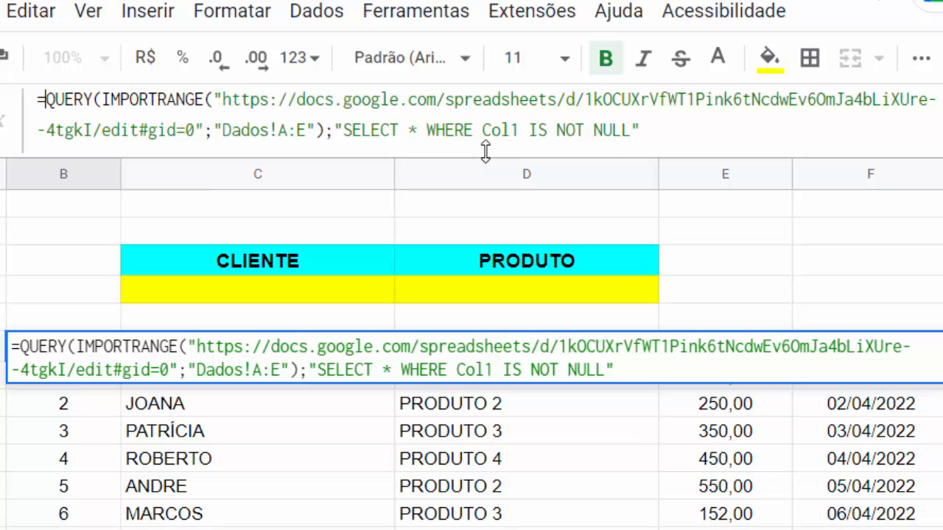
pyautogui.click(520, 130)
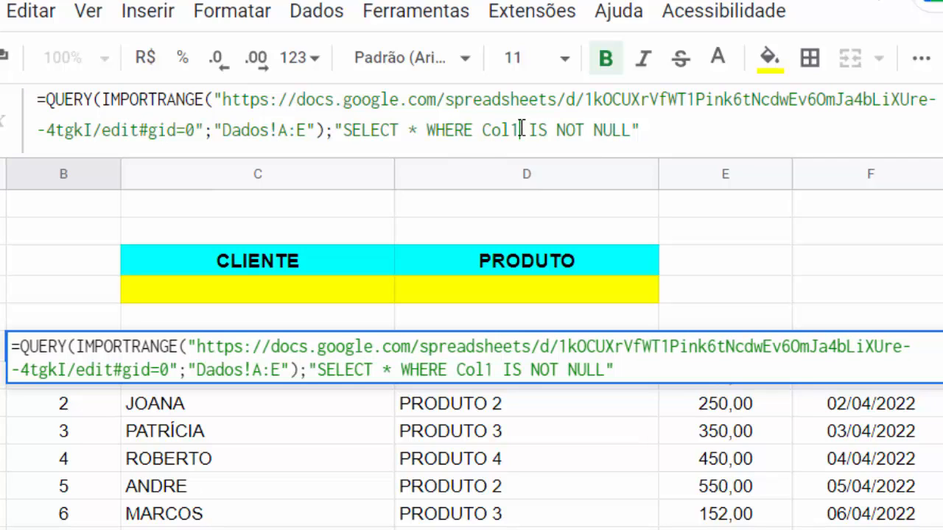
pyautogui.hotkey('shift', 'Left')
pyautogui.hotkey('shift', 'Left')
pyautogui.hotkey('shift', 'Left')
pyautogui.hotkey('shift', 'Left')
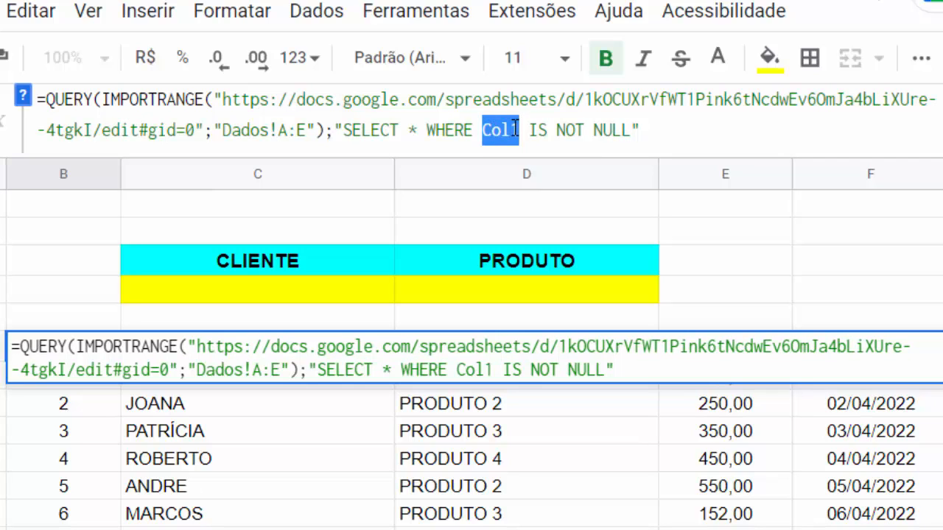
pyautogui.click(517, 129)
pyautogui.click(483, 131)
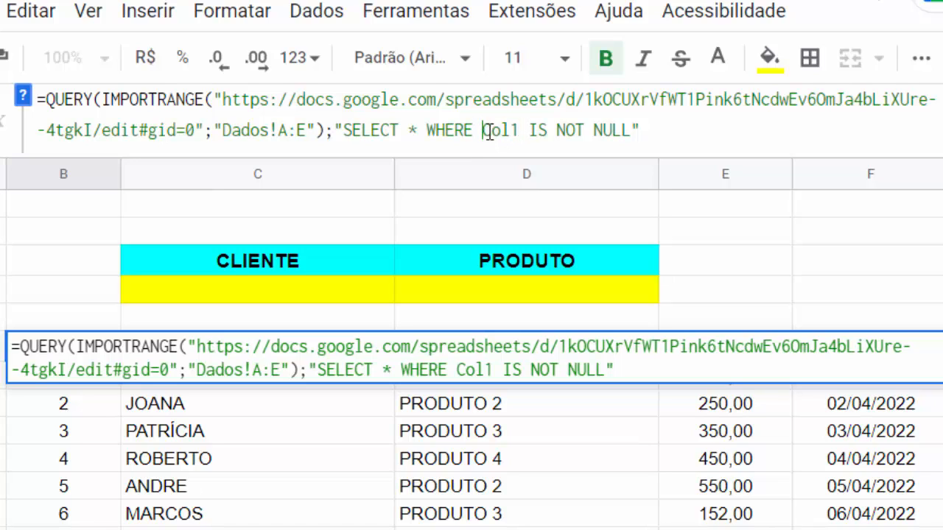
pyautogui.moveTo(488, 130); pyautogui.dragTo(529, 130)
pyautogui.click(529, 130)
pyautogui.click(418, 129)
pyautogui.doubleClick(414, 129)
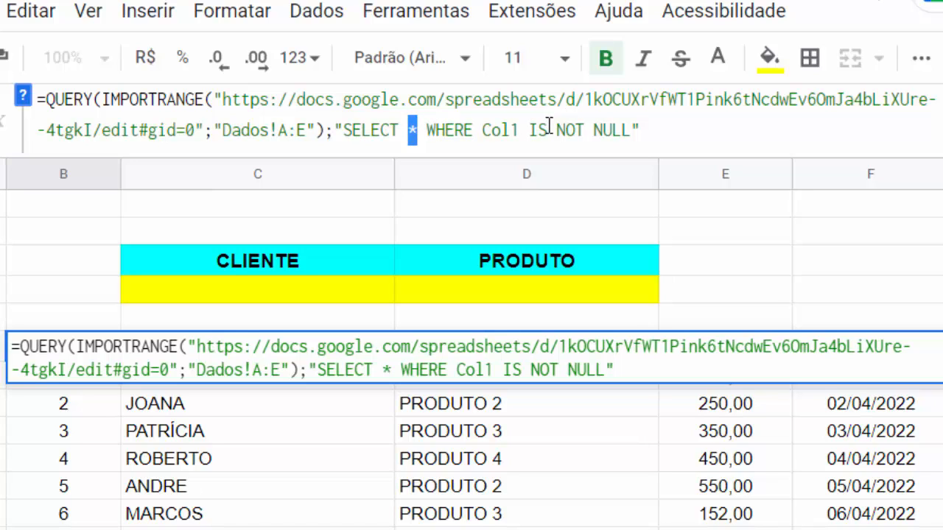
pyautogui.write('cOL')
pyautogui.press('BackSpace')
pyautogui.press('BackSpace')
pyautogui.press('BackSpace')
pyautogui.write('Col1')
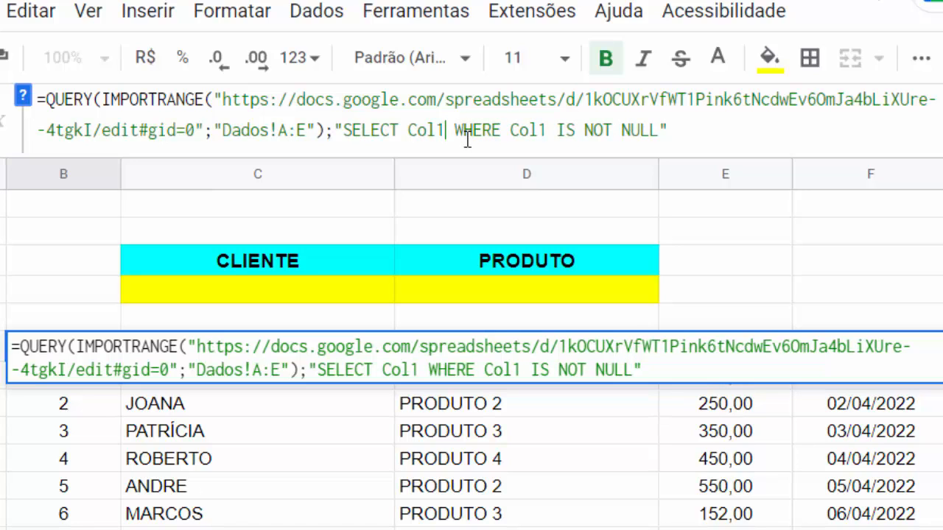
pyautogui.write(',Col')
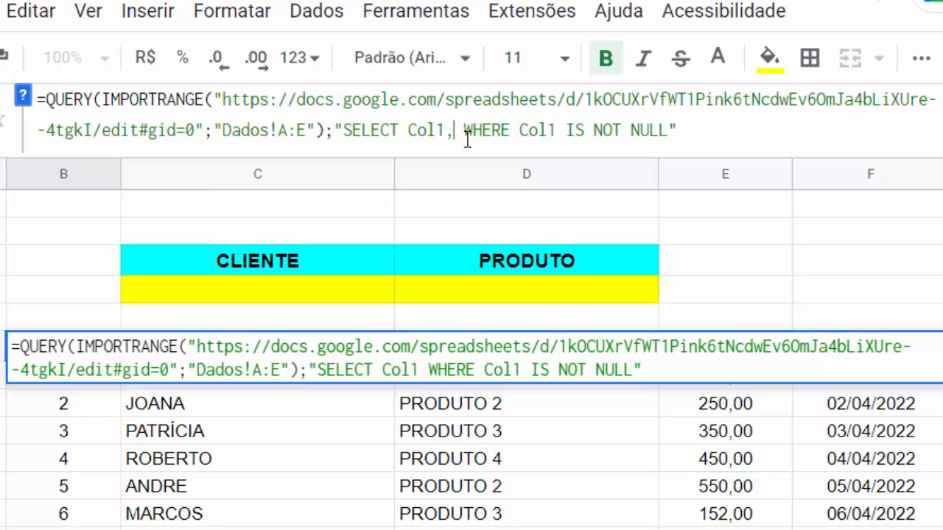
pyautogui.write('2')
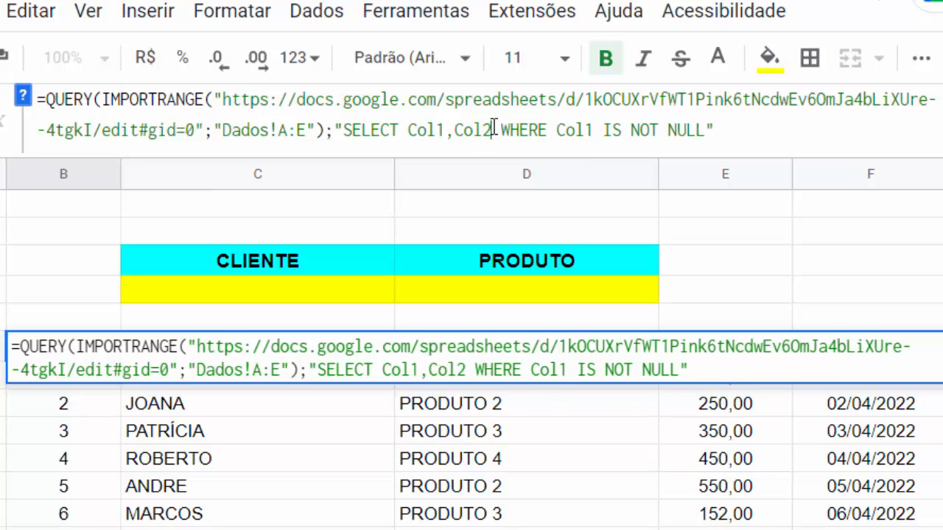
pyautogui.moveTo(492, 129); pyautogui.dragTo(408, 131)
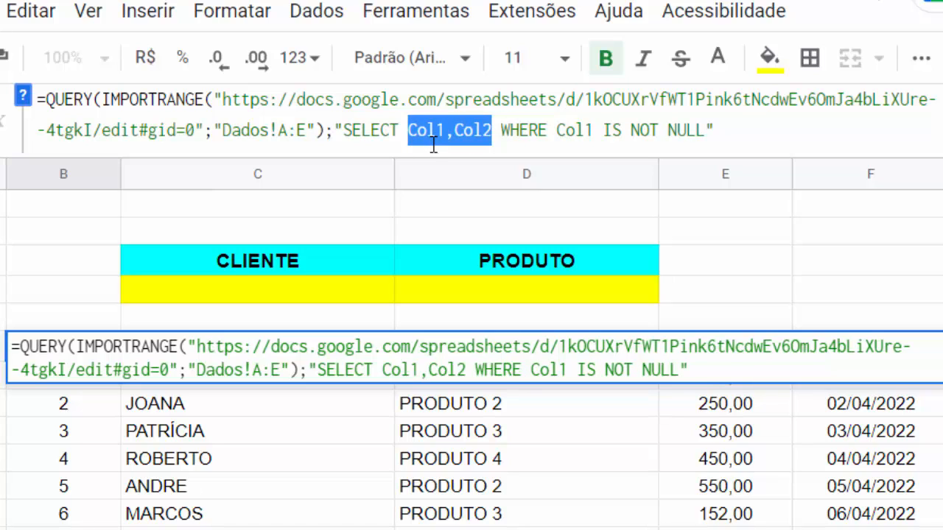
pyautogui.press('BackSpace')
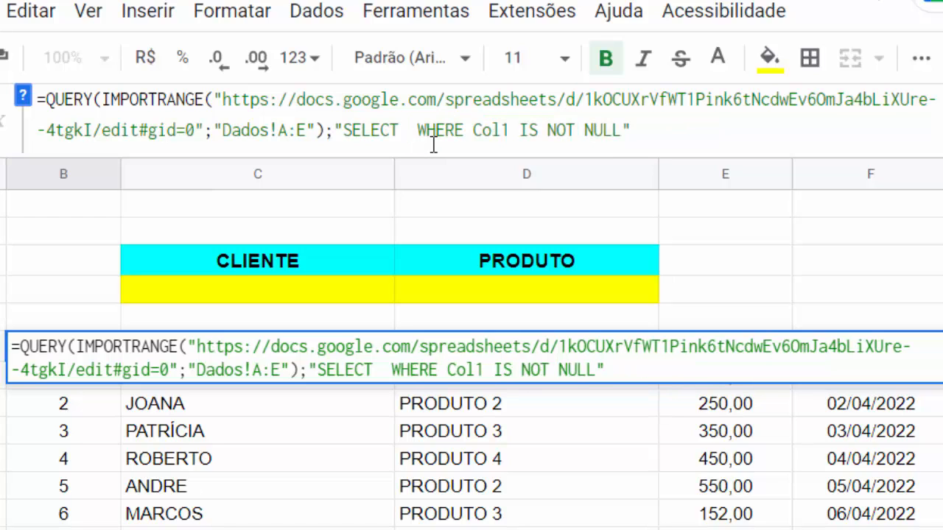
pyautogui.write('*')
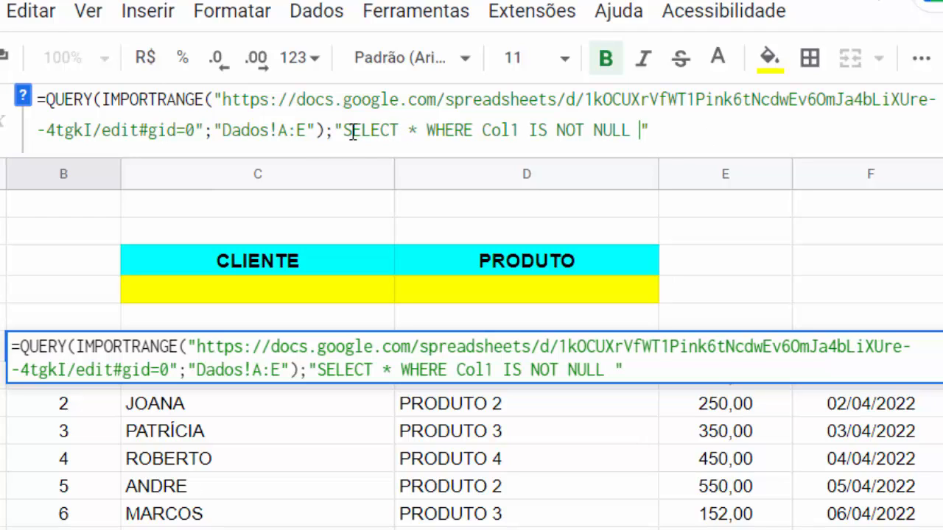
# - Highlight the SELECT keyword, the asterisk and the WHERE condition in the query text to explain them
pyautogui.moveTo(344, 131); pyautogui.dragTo(408, 130)
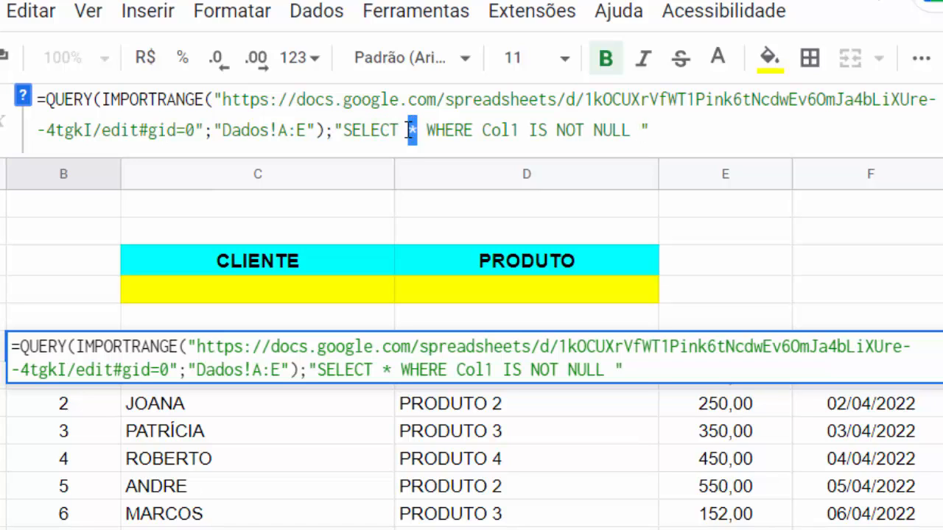
pyautogui.moveTo(472, 130); pyautogui.dragTo(452, 131)
pyautogui.moveTo(426, 130); pyautogui.dragTo(610, 131)
pyautogui.click(536, 130)
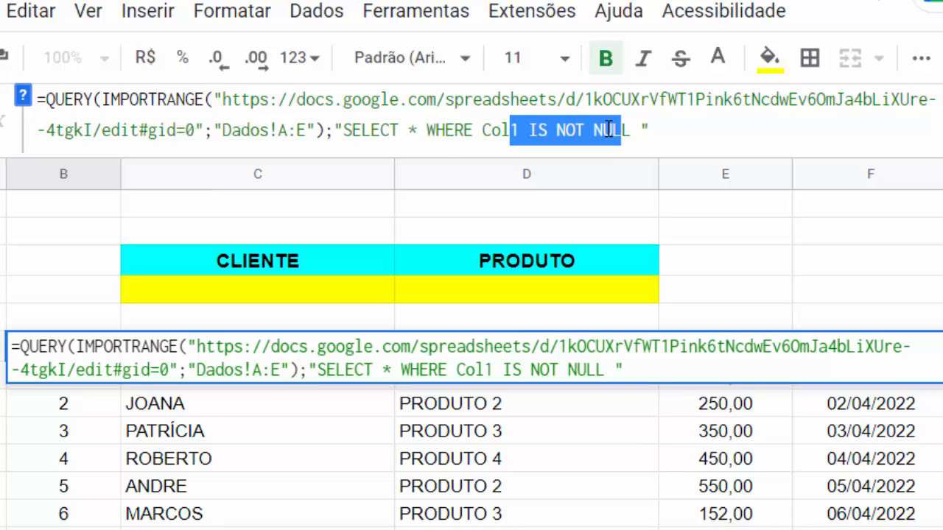
# - Append AND after Col1 IS NOT NULL, then switch to the Base Dados spreadsheet
pyautogui.click(635, 130)
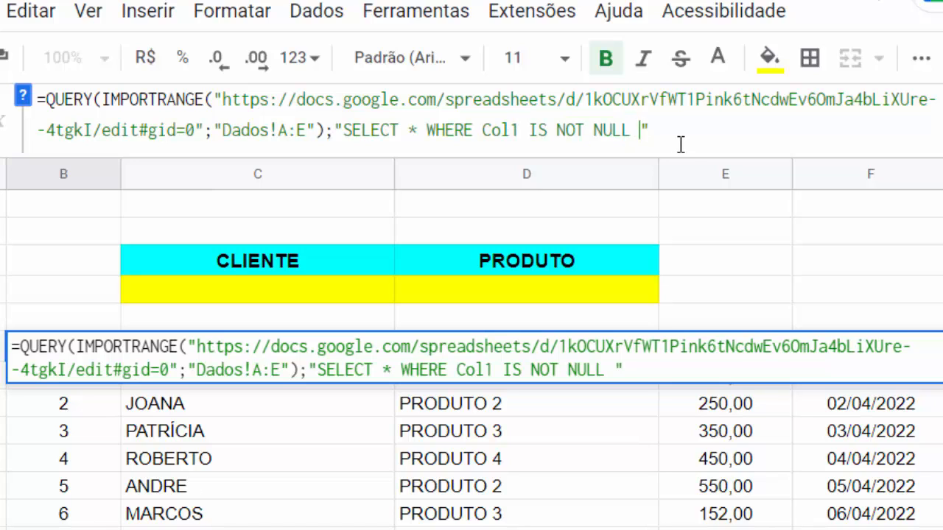
pyautogui.write('AND')
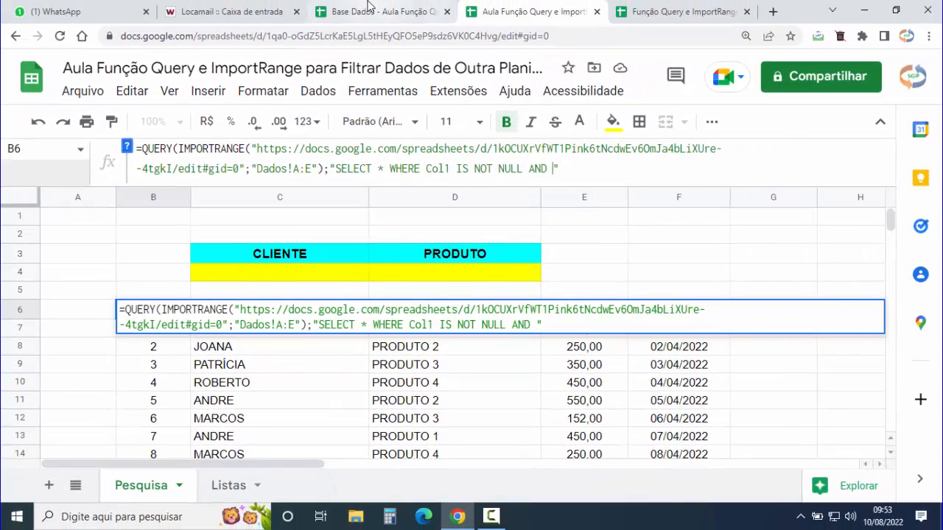
pyautogui.click(387, 11)
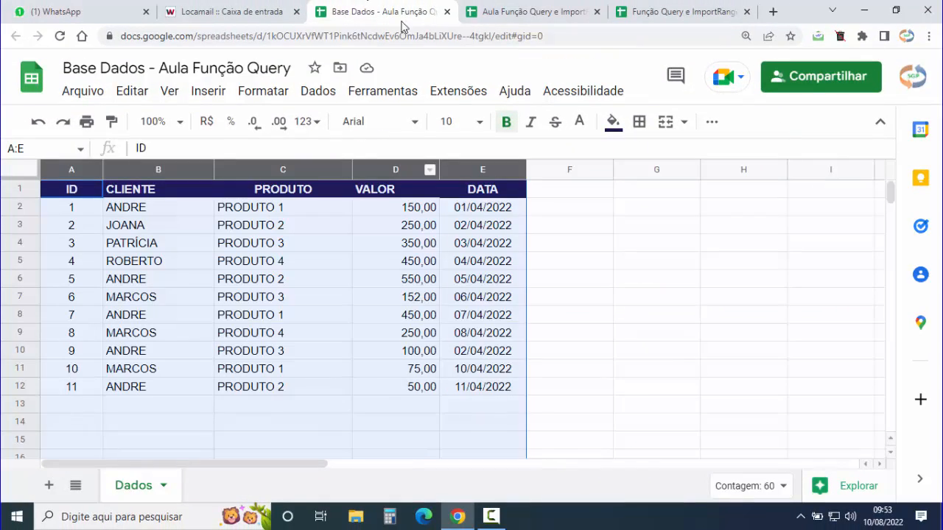
# - Inspect the Dados sheet's CLIENTE column and A1:E12 table, then go back to the lesson spreadsheet
pyautogui.click(144, 171)
pyautogui.click(142, 280)
pyautogui.click(145, 169)
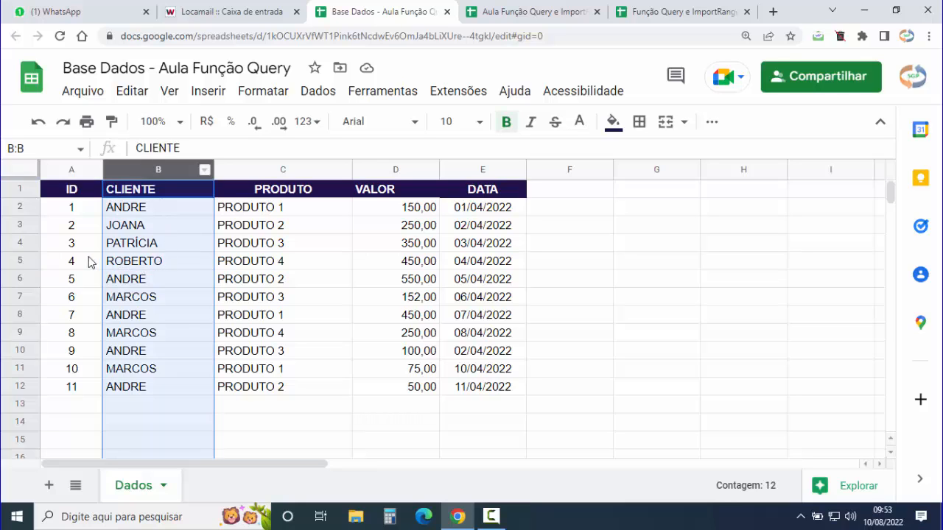
pyautogui.click(90, 261)
pyautogui.click(72, 192)
pyautogui.moveTo(153, 201); pyautogui.dragTo(482, 388)
pyautogui.click(67, 193)
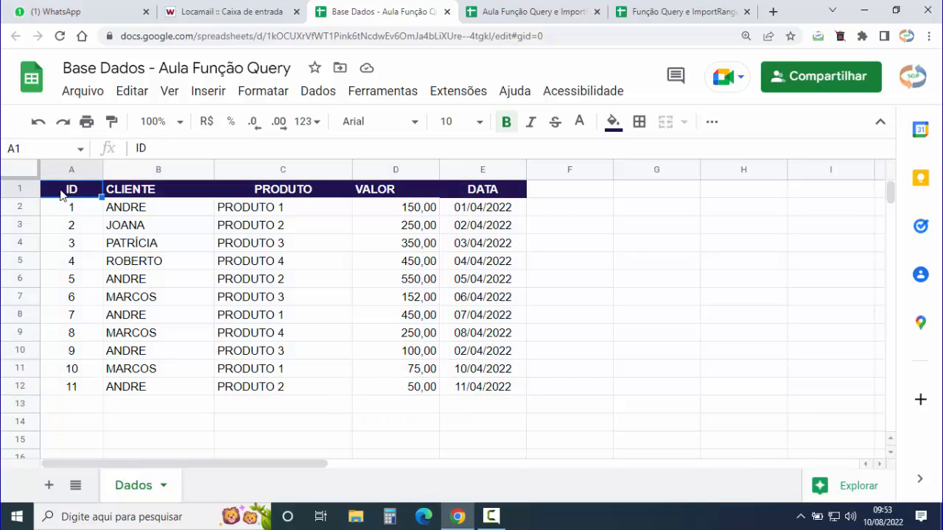
pyautogui.click(151, 192)
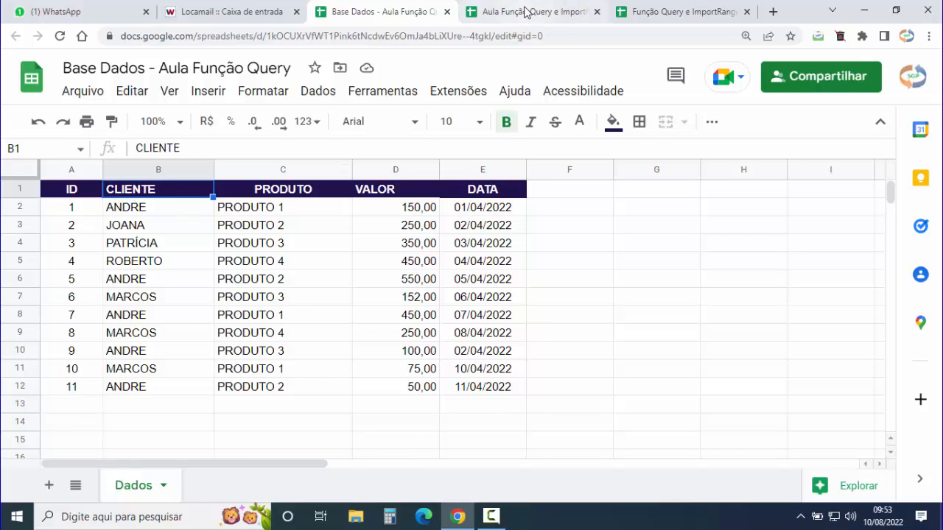
pyautogui.click(525, 12)
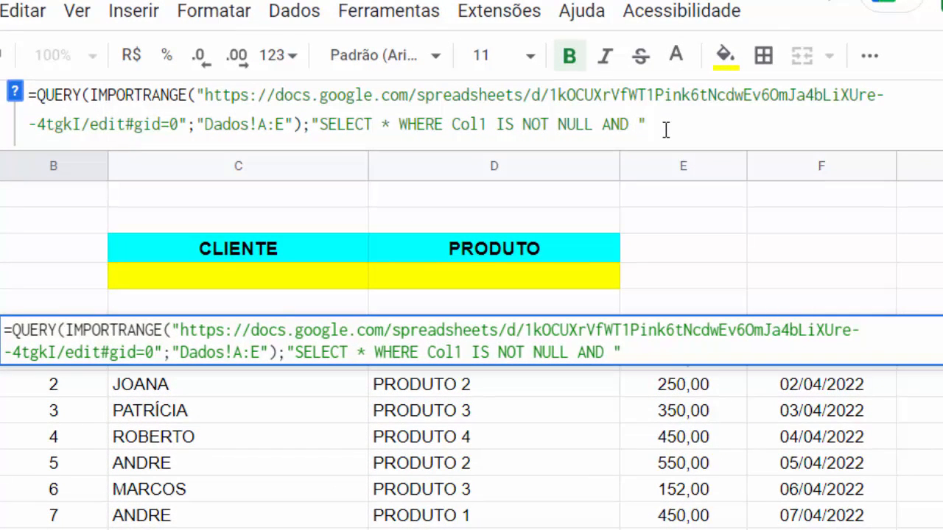
# - Type Col2 CONTAINS with quoted-string concatenation in the B6 query
pyautogui.write('Col2')
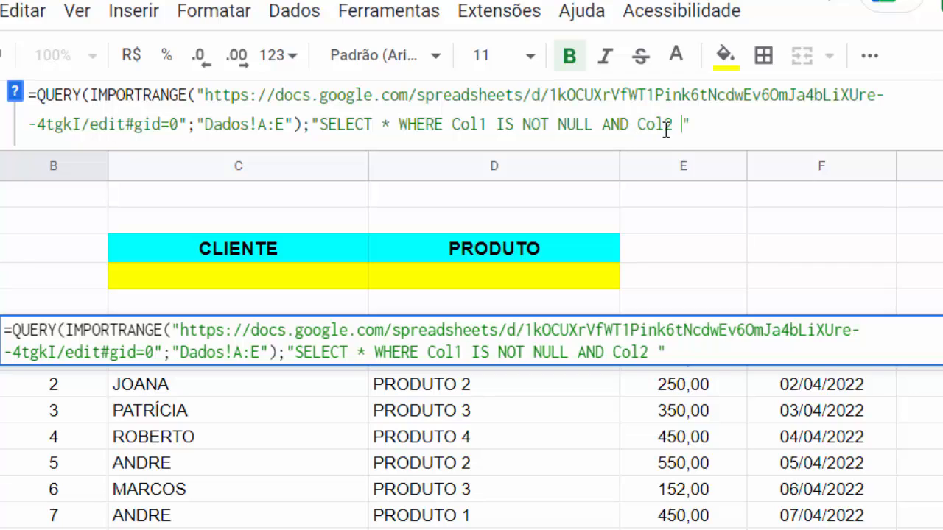
pyautogui.write(' CONTAINS')
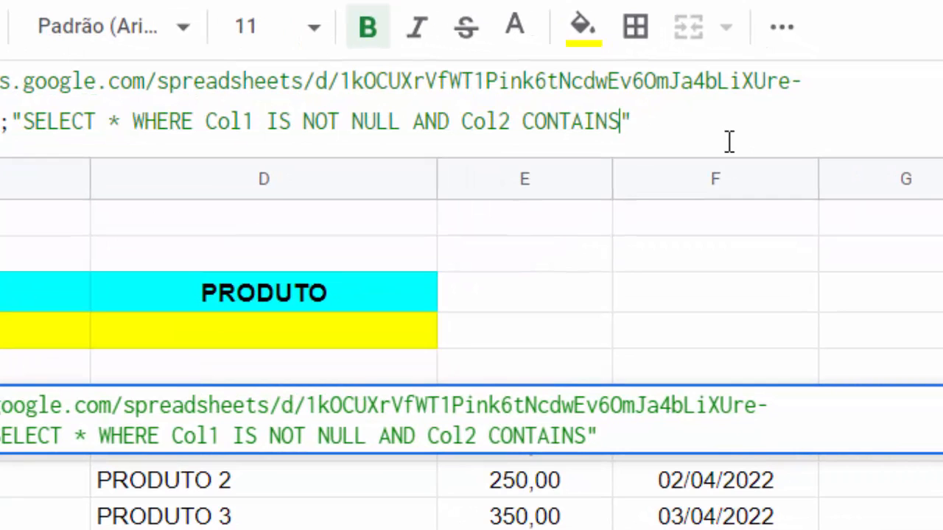
pyautogui.write("''")
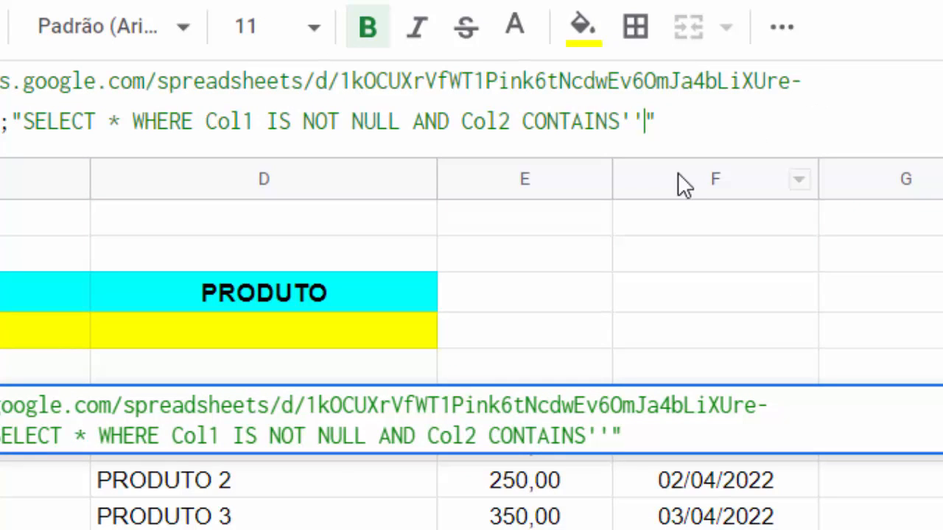
pyautogui.click(633, 121)
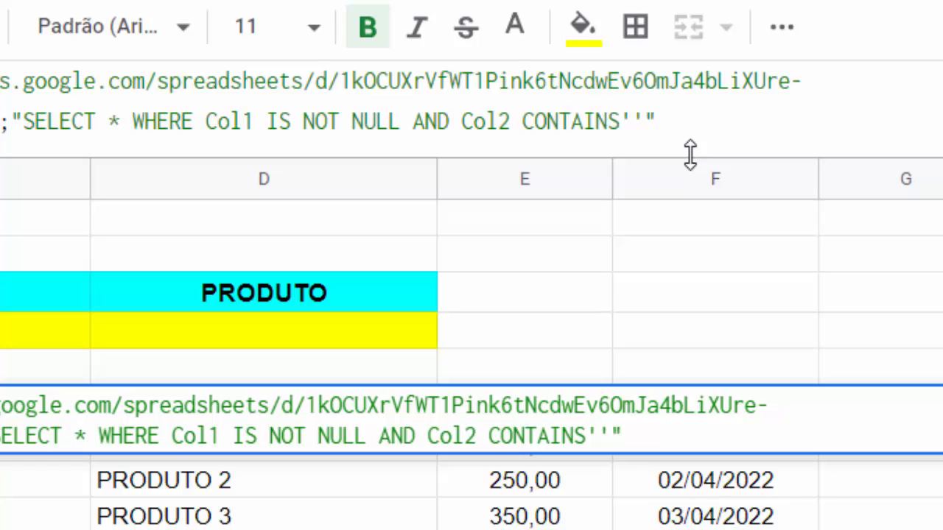
pyautogui.write('""')
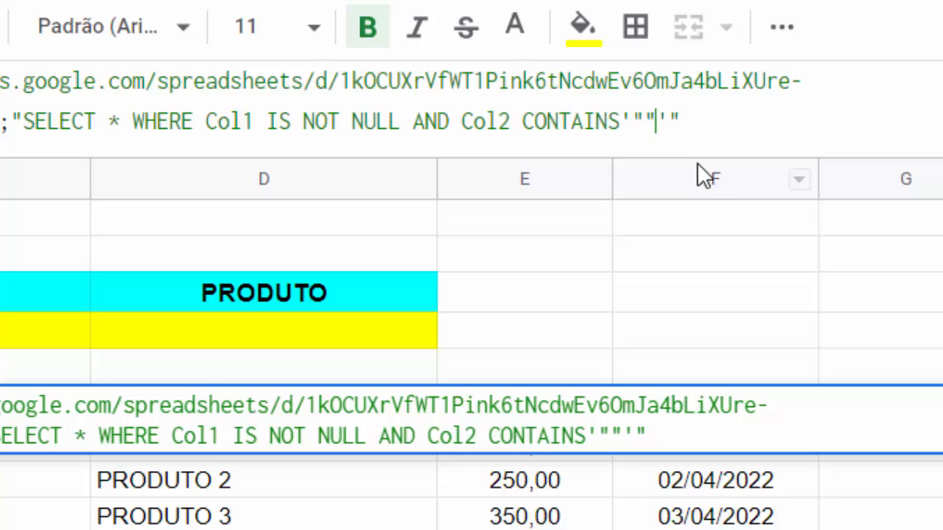
pyautogui.click(646, 122)
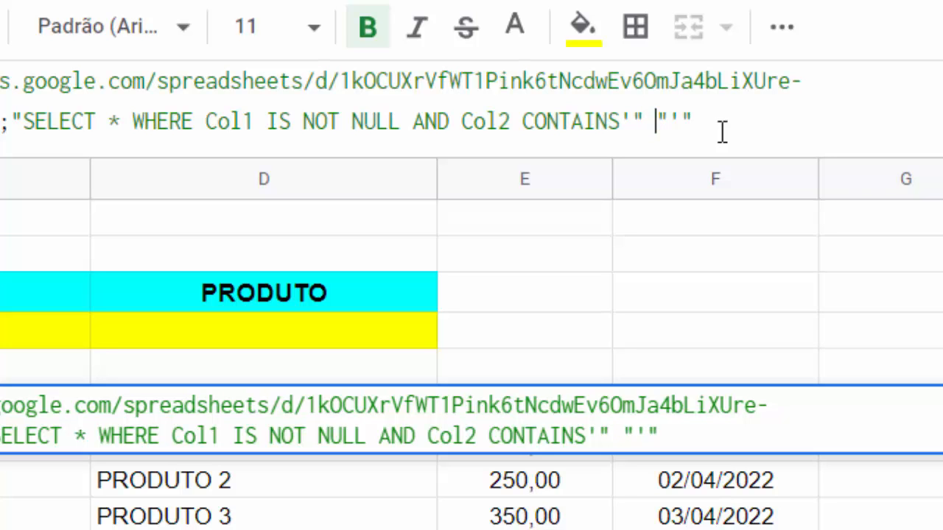
pyautogui.write('&')
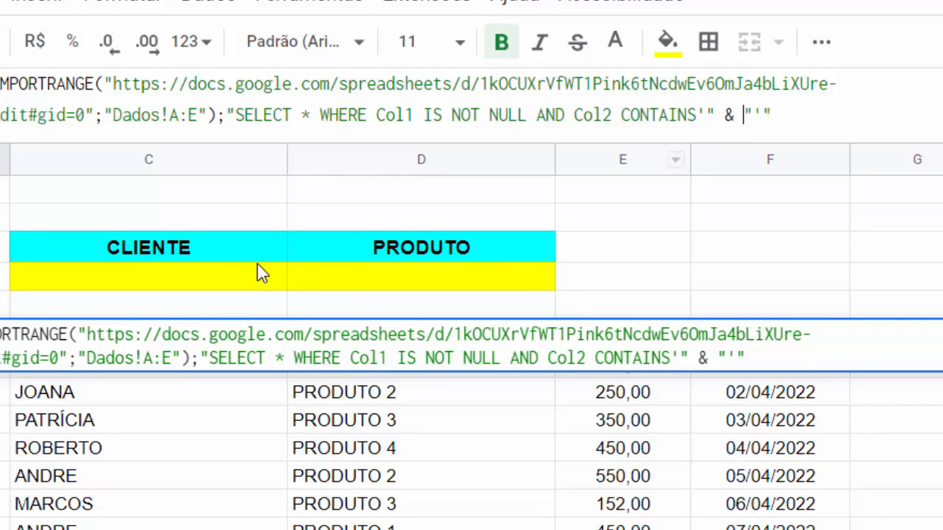
# - Reference C4 between the & operators and add AND before the closing quote
pyautogui.click(193, 290)
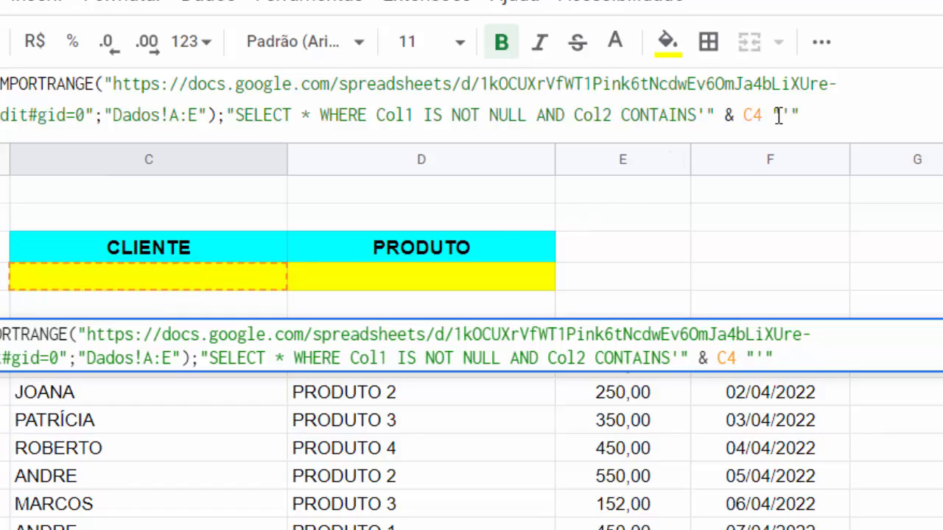
pyautogui.write('&')
pyautogui.click(810, 115)
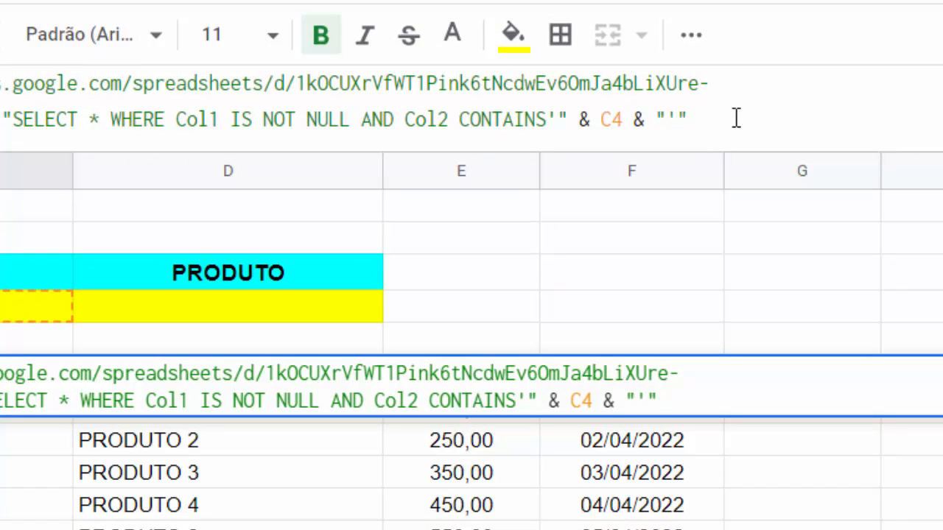
pyautogui.moveTo(691, 115); pyautogui.dragTo(702, 116)
pyautogui.click(687, 123)
pyautogui.write('AND')
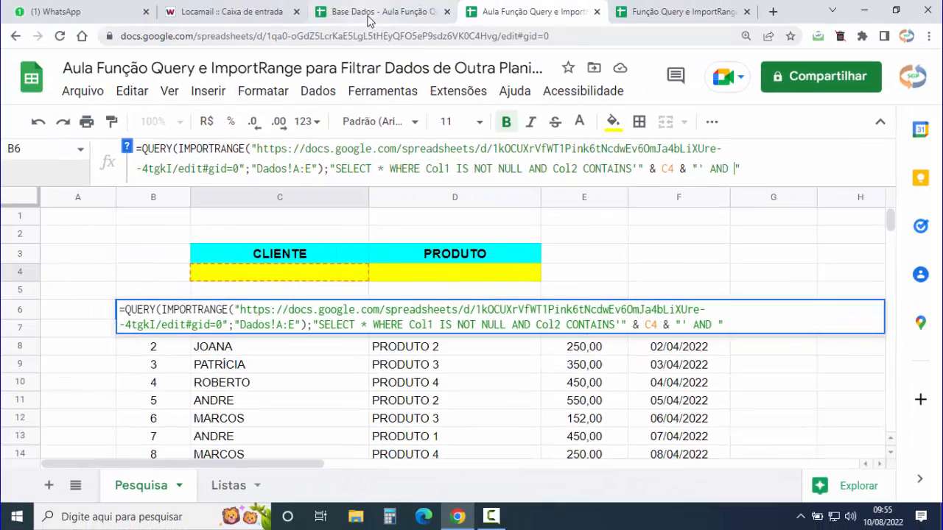
pyautogui.click(369, 21)
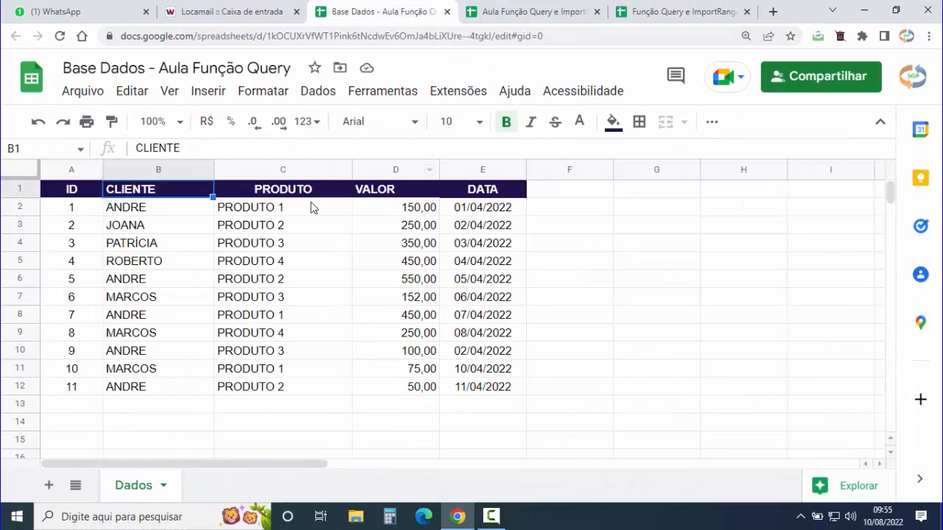
# - Confirm in Base Dados that PRODUTO is the third column (Col3)
pyautogui.click(281, 193)
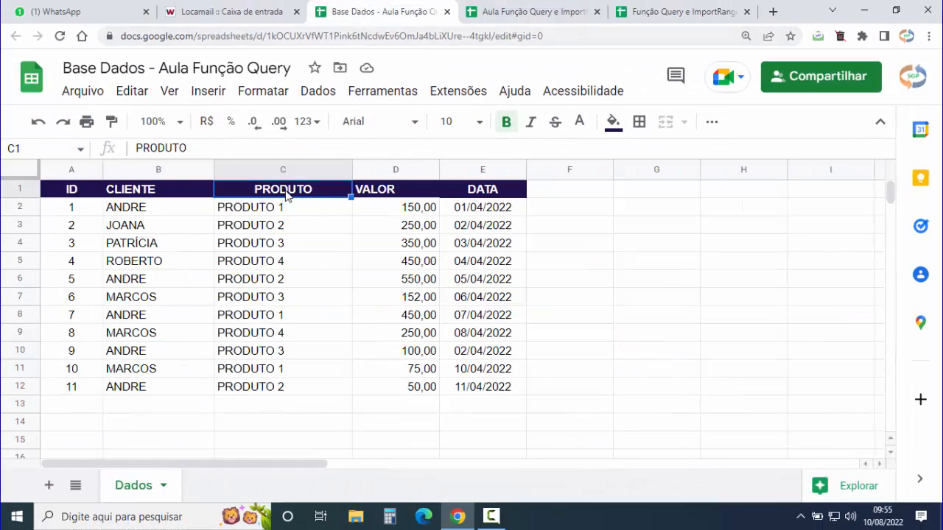
pyautogui.click(80, 196)
pyautogui.click(119, 195)
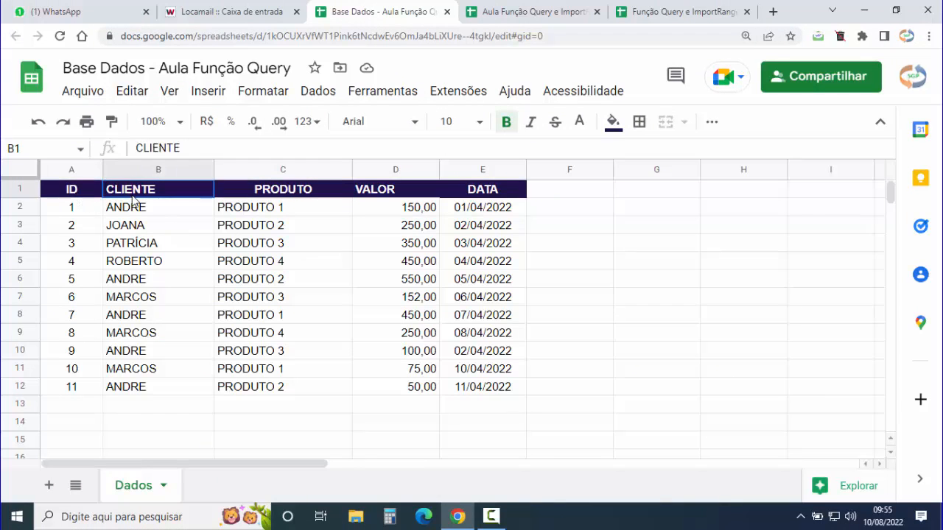
pyautogui.click(285, 194)
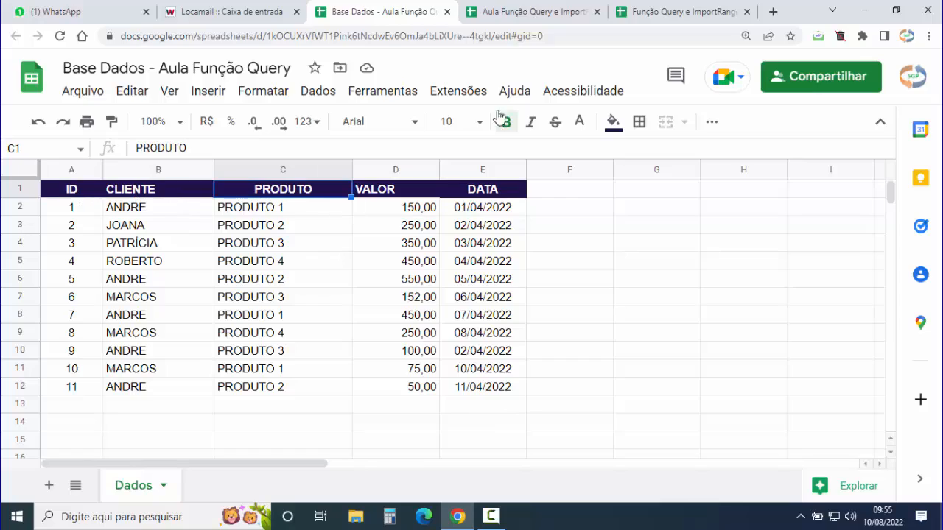
pyautogui.click(530, 11)
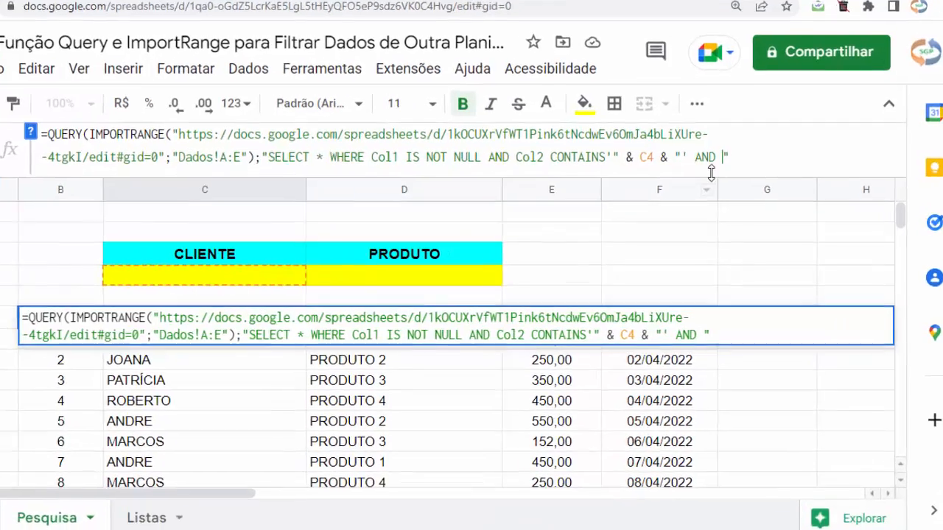
# - Type the product condition Col3 CONTAINS '"&' into the query, fixing typos
pyautogui.write('Col3')
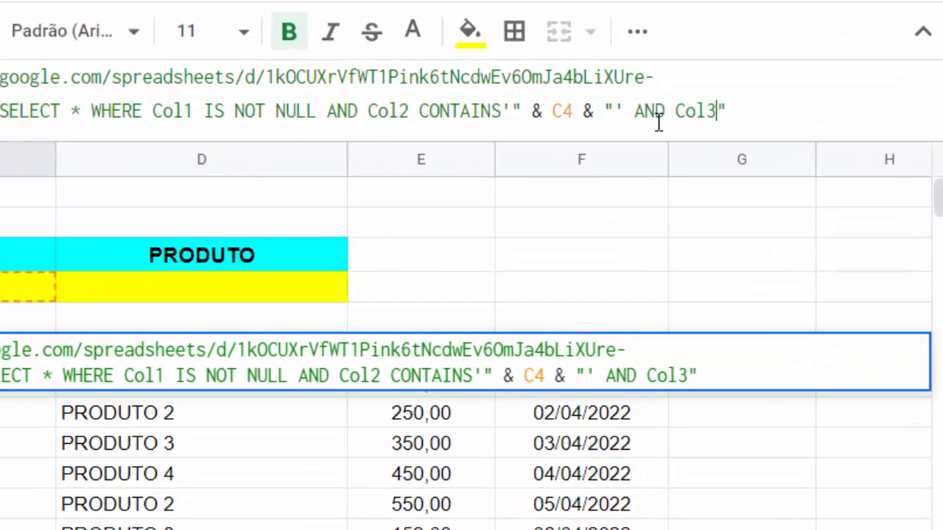
pyautogui.write(' CONTAISN')
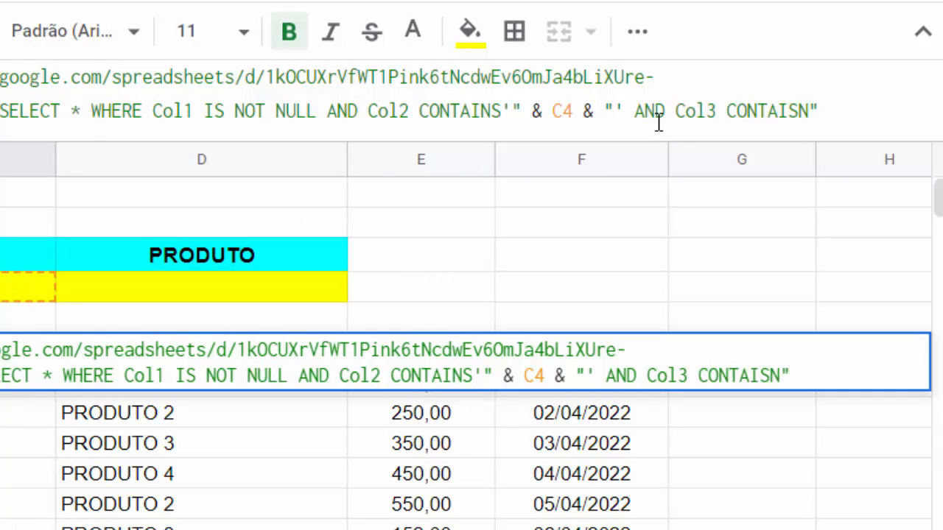
pyautogui.press('BackSpace')
pyautogui.press('BackSpace')
pyautogui.write('M')
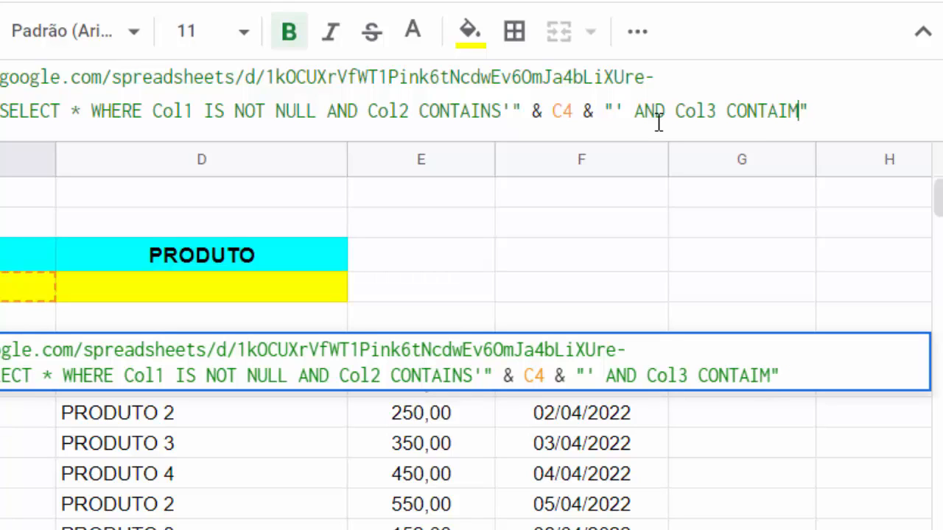
pyautogui.press('BackSpace')
pyautogui.write('NS')
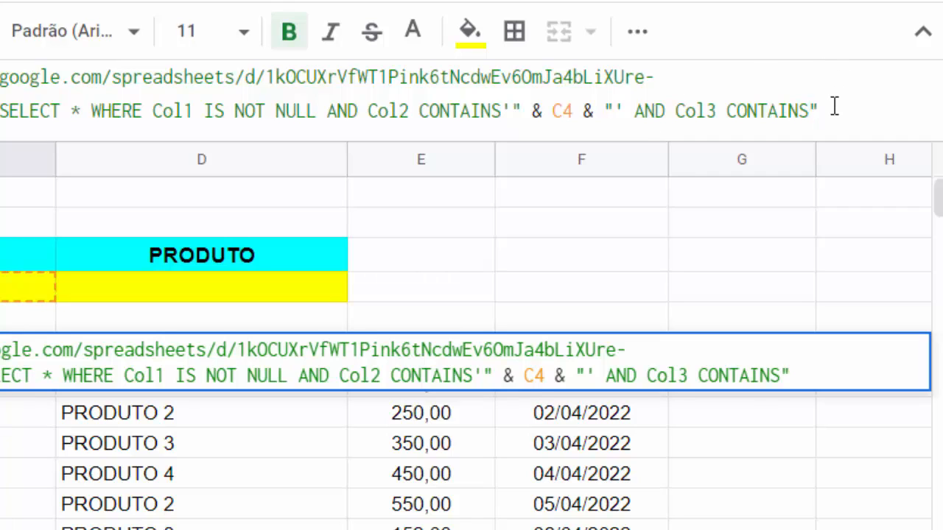
pyautogui.write("'")
pyautogui.click(822, 113)
pyautogui.write('""')
pyautogui.click(830, 112)
pyautogui.write('&')
# - Reference product cell D4 in the concatenation and add ORDER BY before the closing quote
pyautogui.click(248, 289)
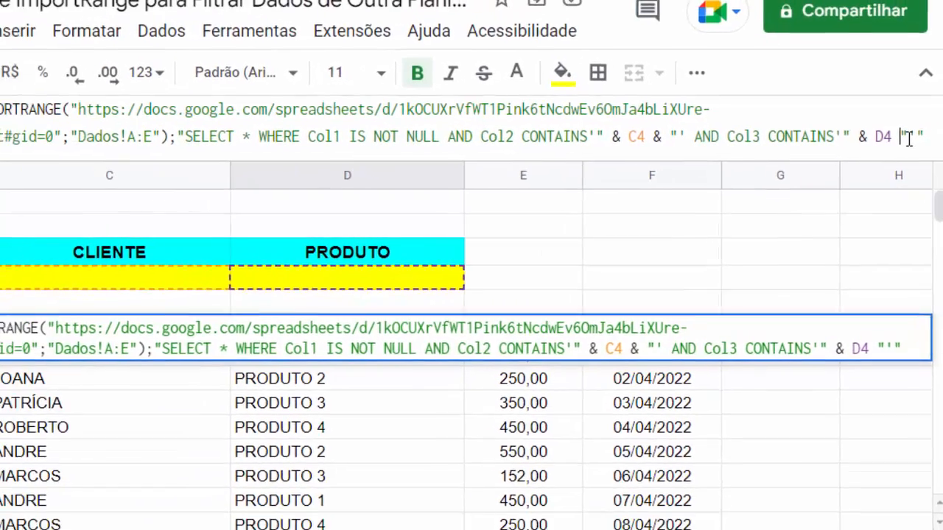
pyautogui.write('&')
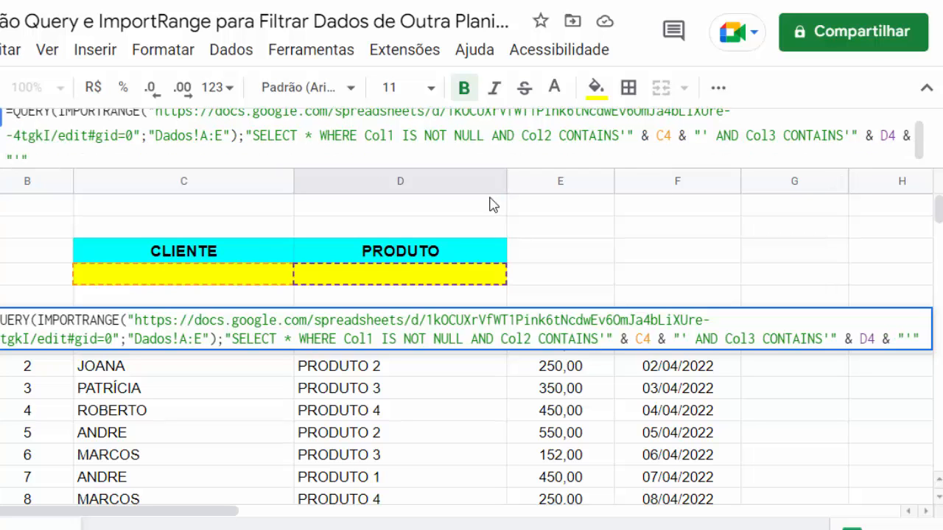
pyautogui.moveTo(257, 166); pyautogui.dragTo(250, 223)
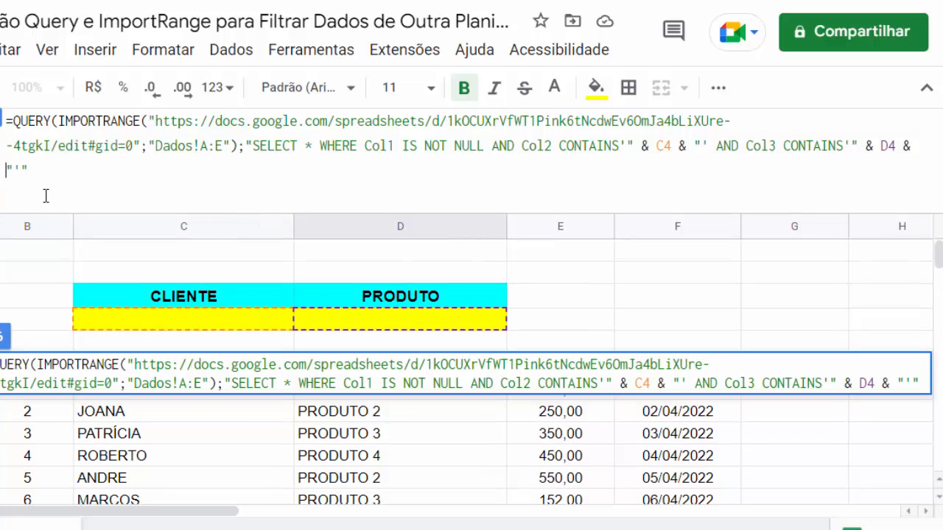
pyautogui.click(26, 175)
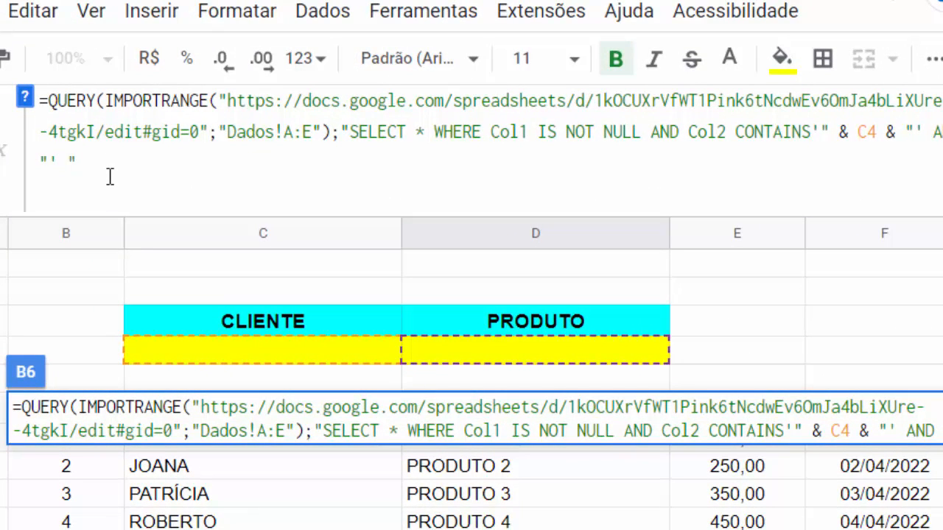
pyautogui.write('ORDER')
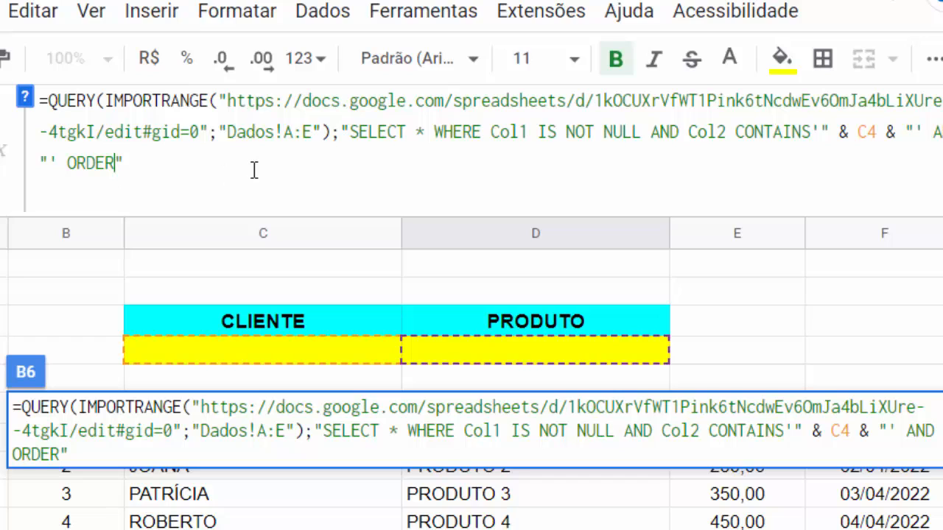
pyautogui.write(' BY')
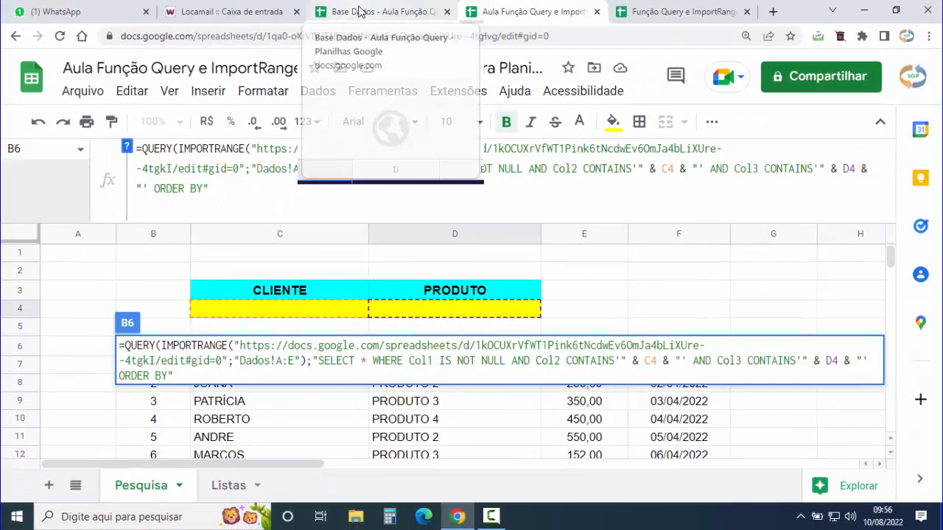
# - Confirm in Base Dados that DATA is the fifth column (Col5)
pyautogui.click(359, 12)
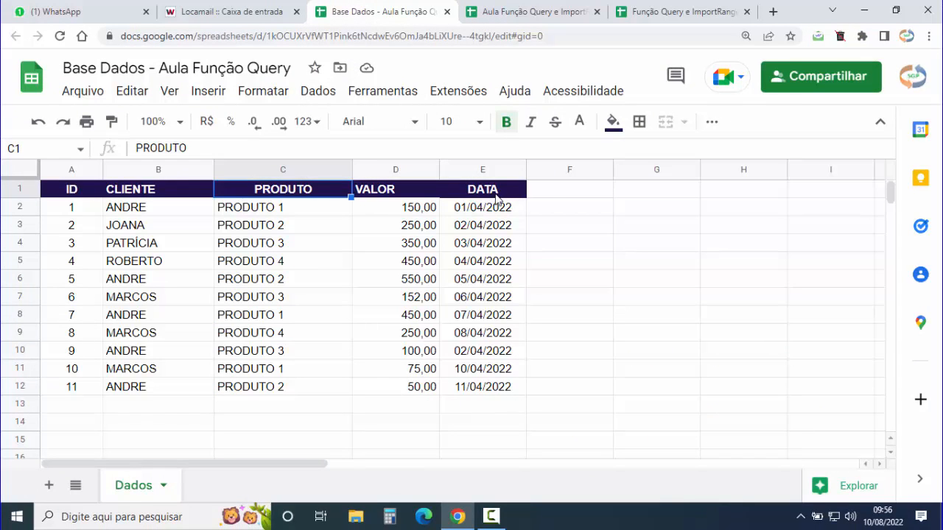
pyautogui.click(70, 192)
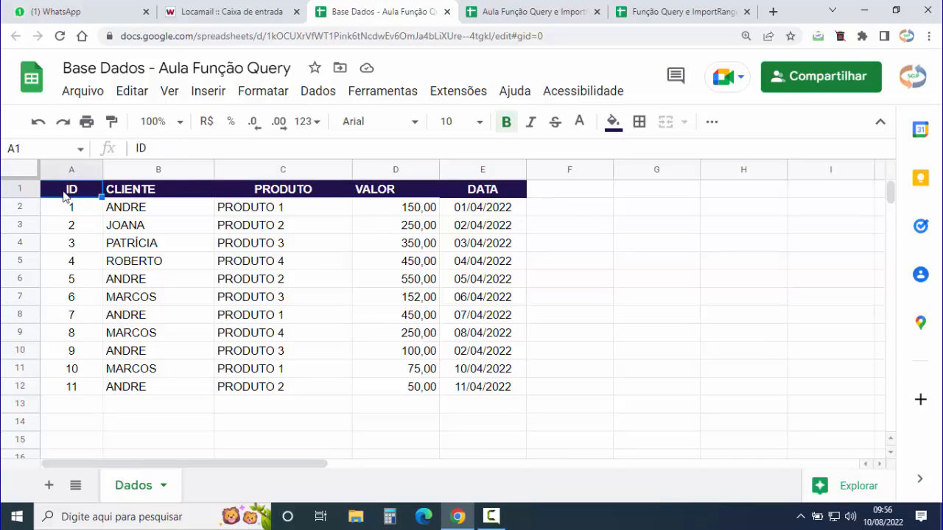
pyautogui.click(145, 195)
pyautogui.click(287, 195)
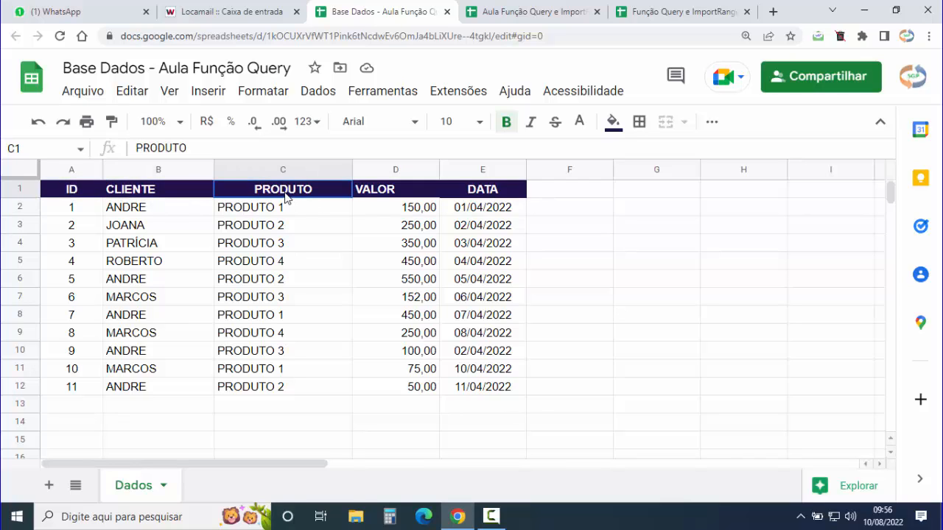
pyautogui.click(395, 196)
pyautogui.click(491, 198)
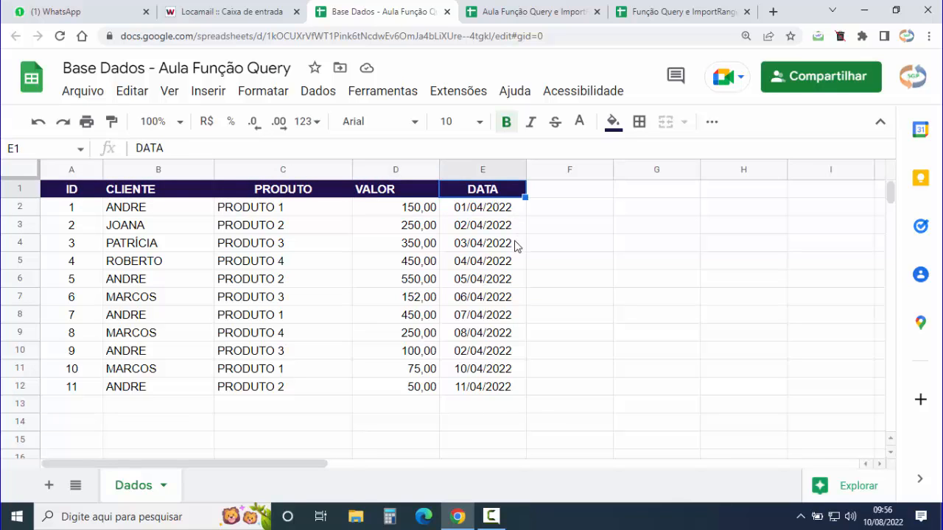
pyautogui.click(523, 9)
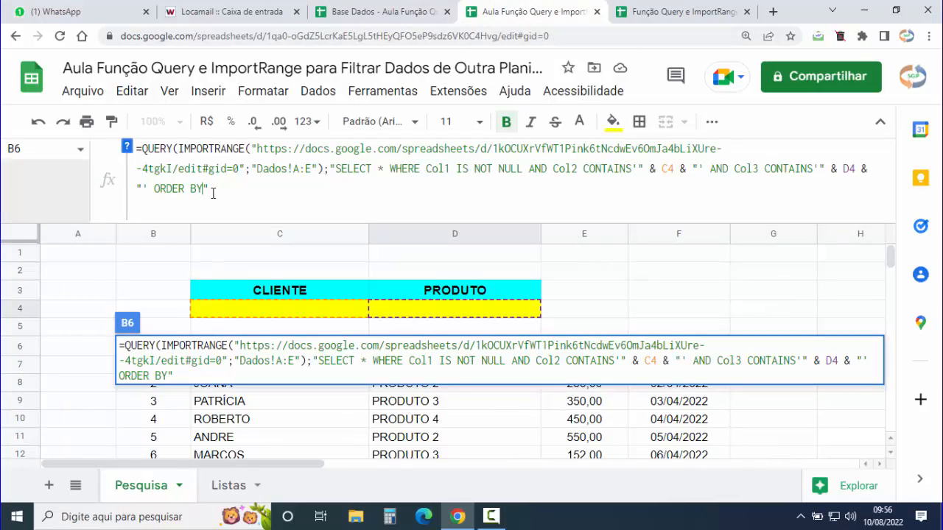
# - Finish the query with ORDER BY Col5 ASC and header argument 1, and commit it
pyautogui.write('C')
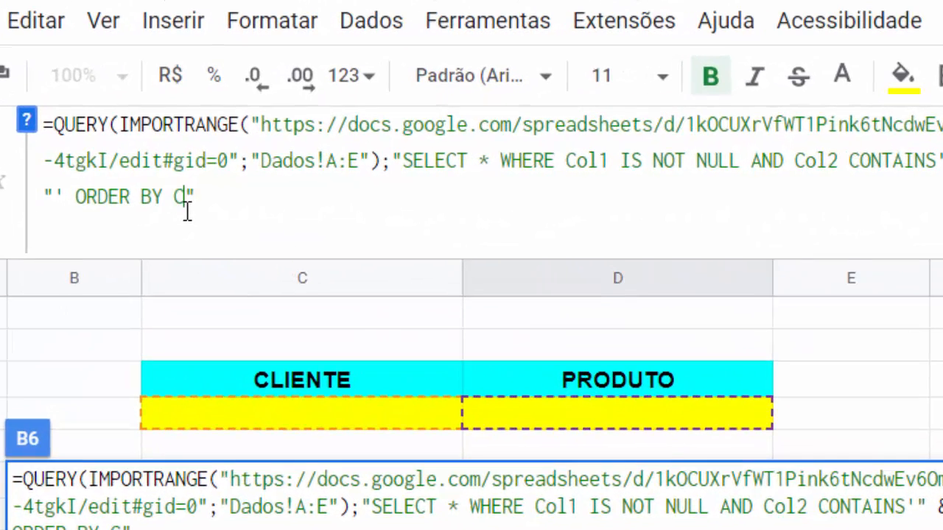
pyautogui.write('ol5')
pyautogui.write('ASC')
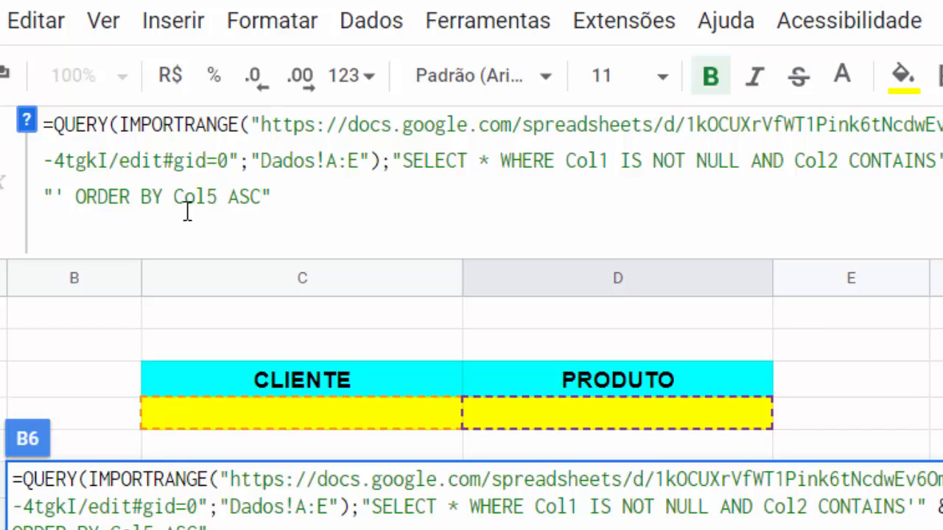
pyautogui.click(269, 194)
pyautogui.write(';')
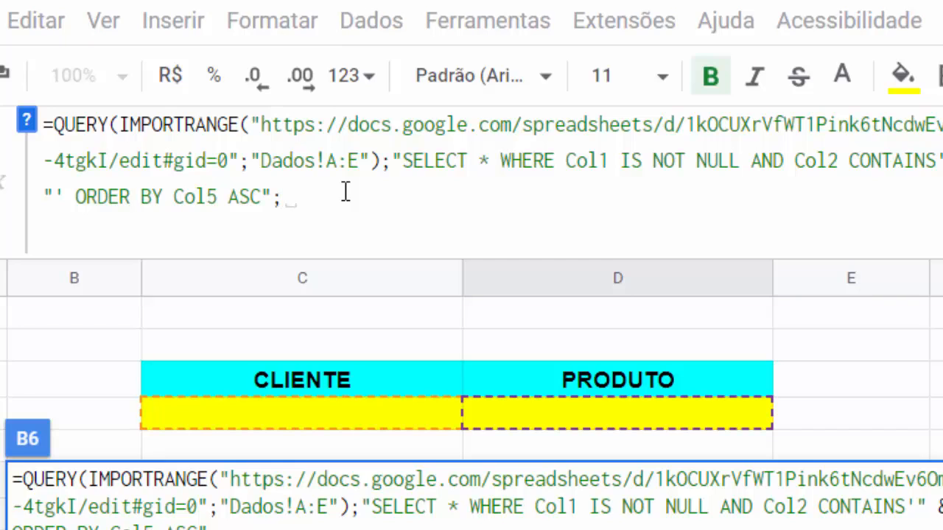
pyautogui.write('1')
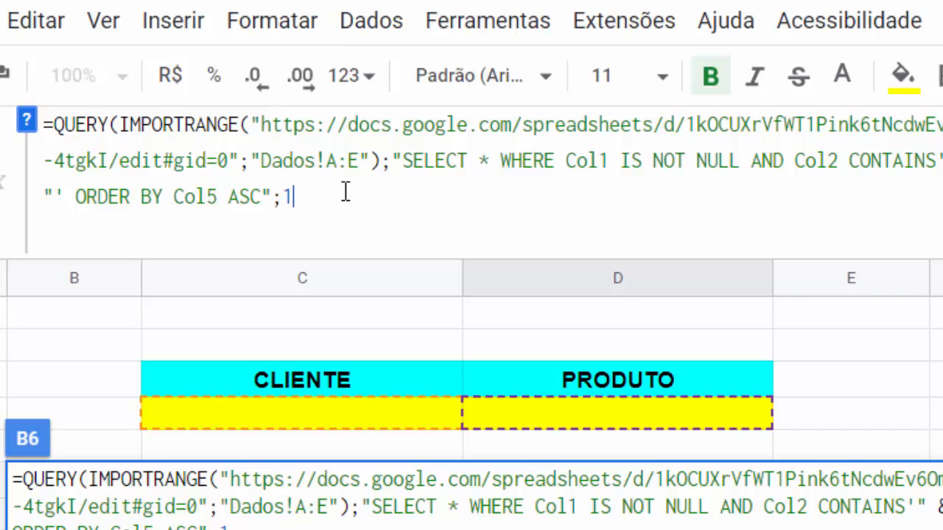
pyautogui.write(')')
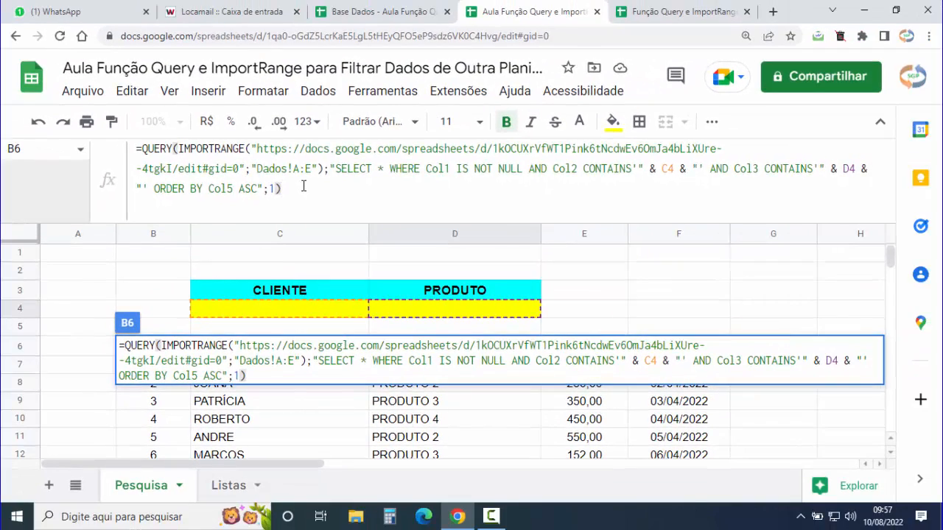
pyautogui.press('Tab')
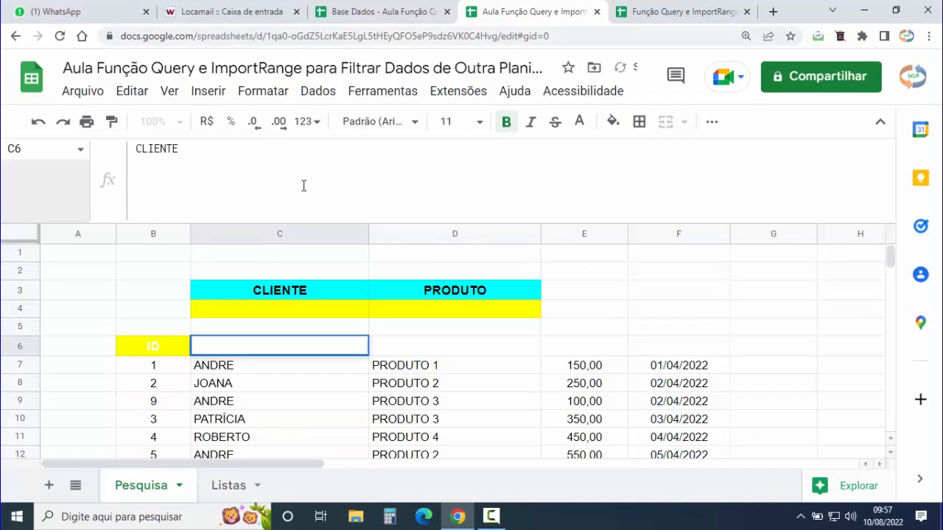
# - Inspect the query results and the B6 QUERY formula
pyautogui.click(162, 278)
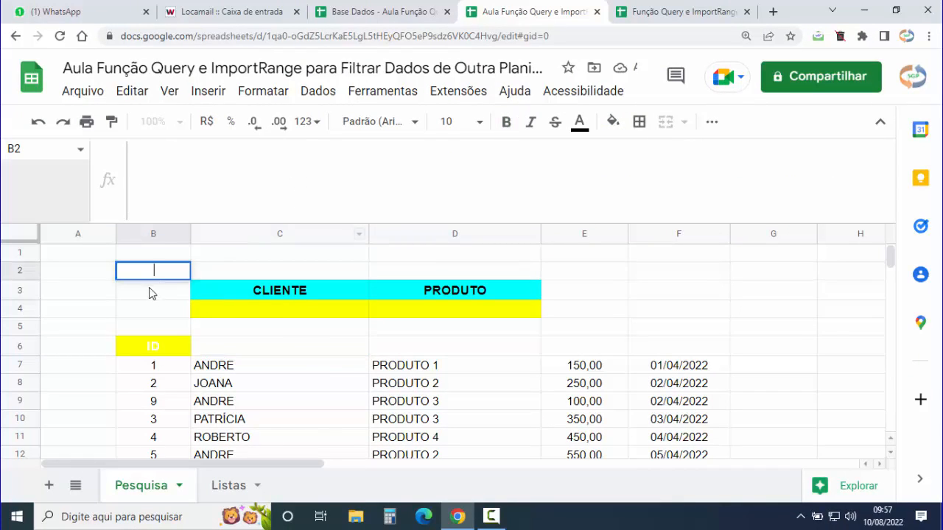
pyautogui.click(172, 352)
pyautogui.click(227, 372)
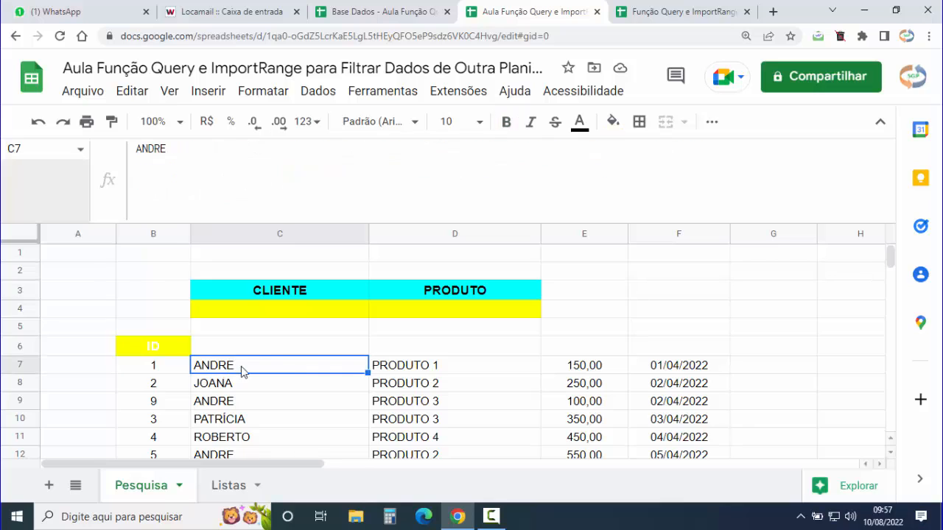
pyautogui.click(165, 356)
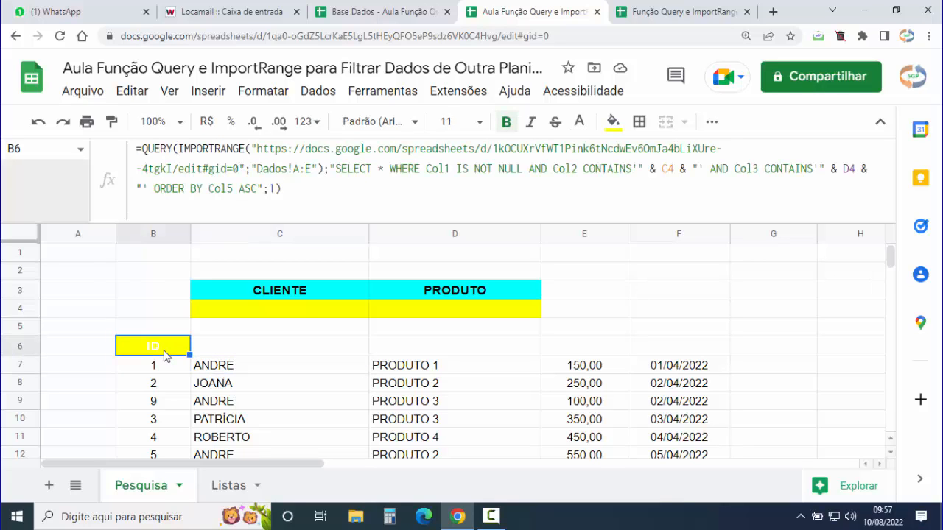
# - Copy ANDRE from Base Dados and paste it as values only into client cell C4
pyautogui.click(292, 312)
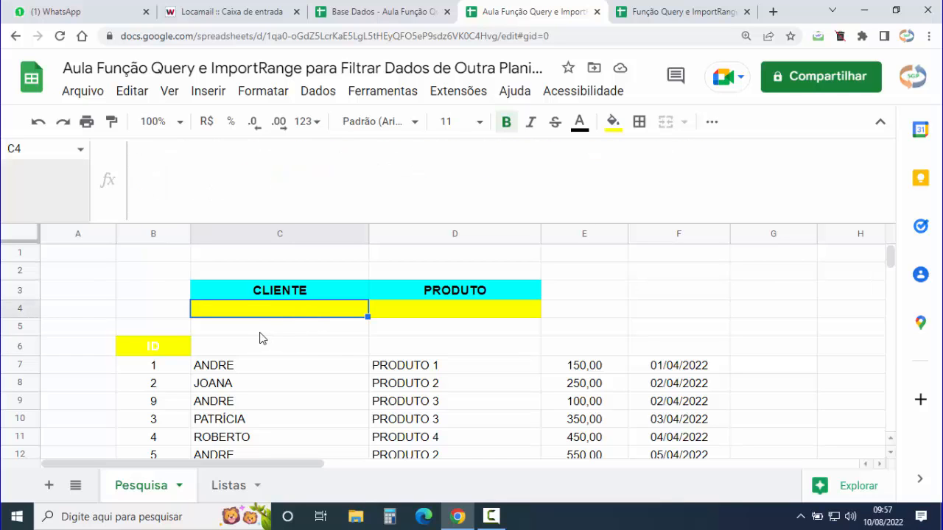
pyautogui.click(374, 11)
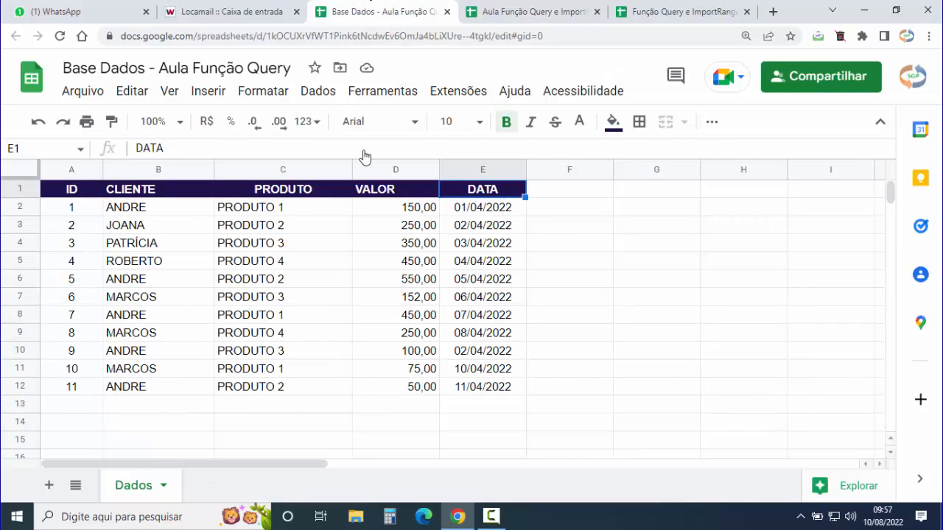
pyautogui.click(148, 210)
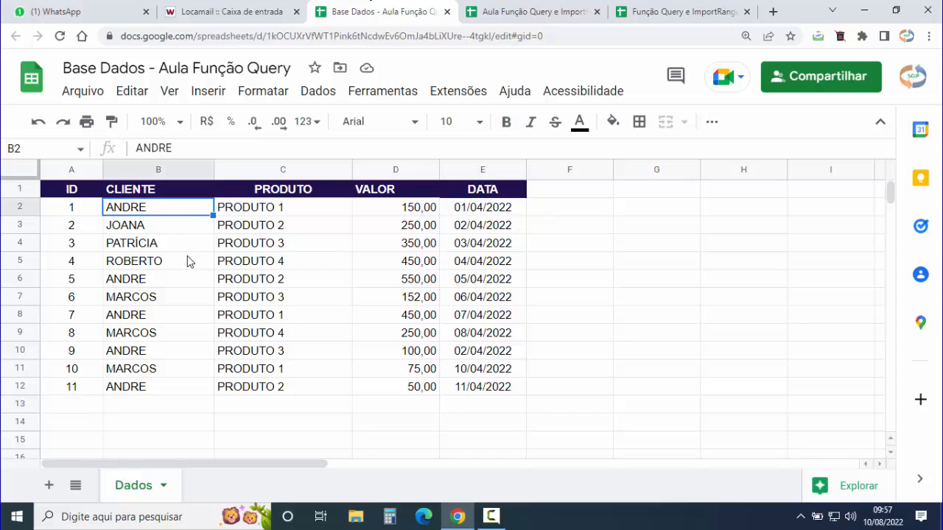
pyautogui.click(508, 11)
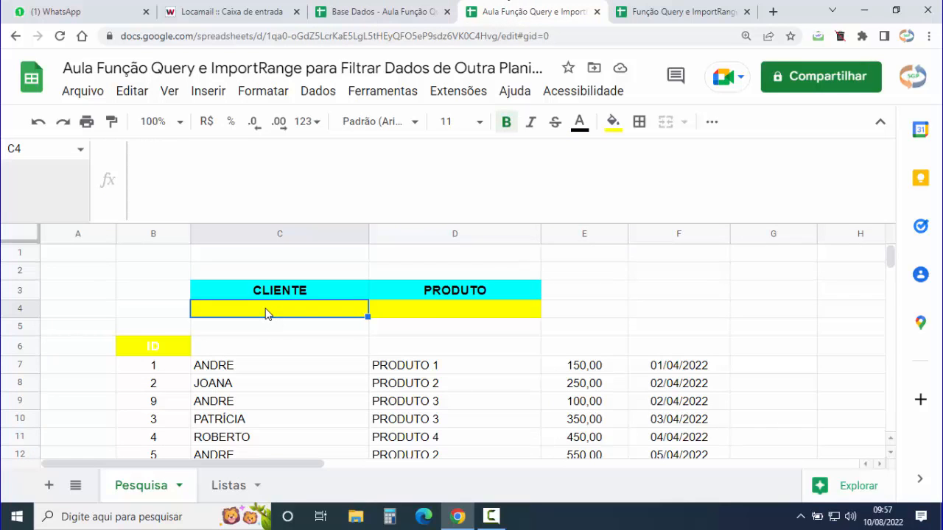
pyautogui.write('ANDRE')
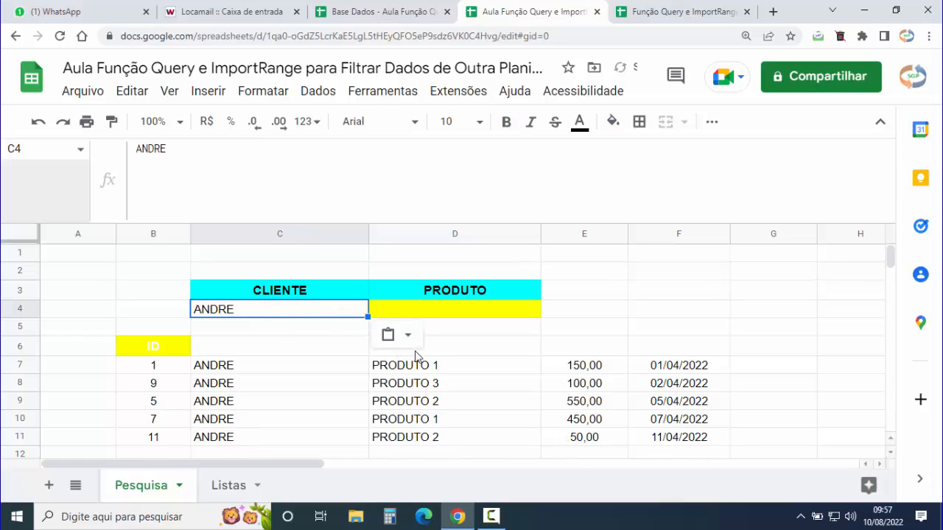
pyautogui.click(407, 335)
pyautogui.click(496, 370)
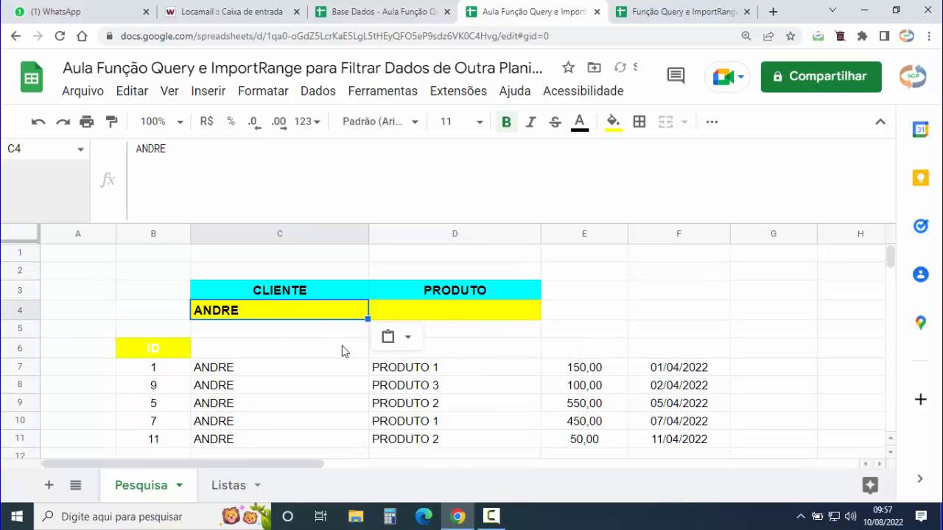
pyautogui.scroll(-2, 302, 325)
pyautogui.scroll(2, 313, 331)
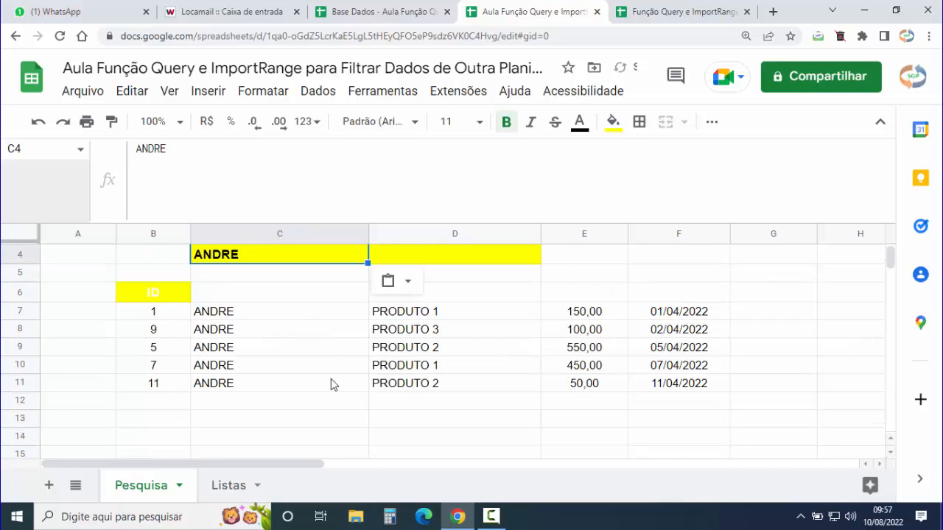
# - Select the results header row B6:F6
pyautogui.click(271, 296)
pyautogui.click(286, 403)
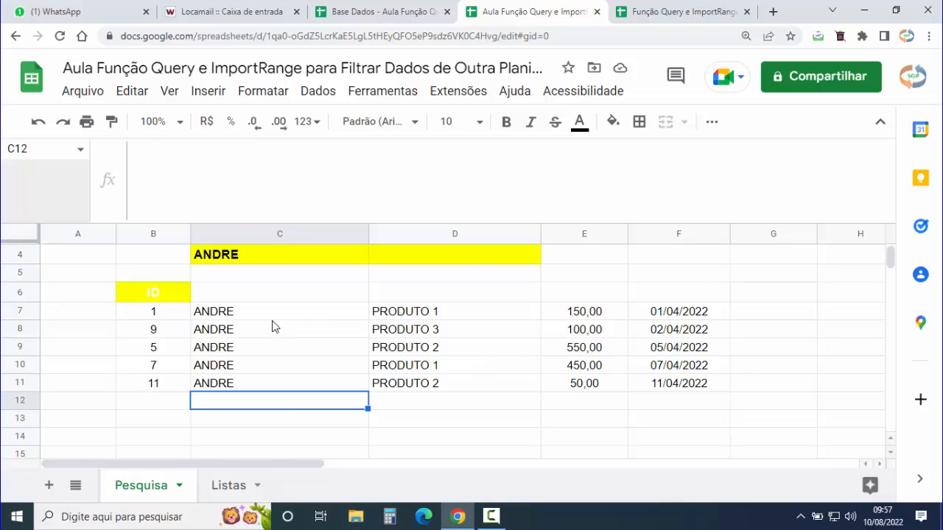
pyautogui.moveTo(239, 293); pyautogui.dragTo(412, 294)
pyautogui.moveTo(554, 306); pyautogui.dragTo(670, 304)
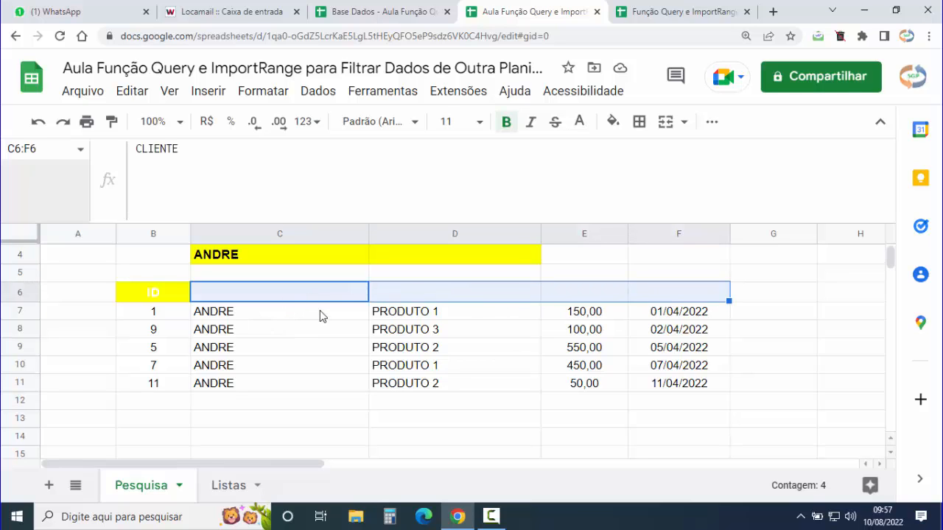
pyautogui.click(305, 384)
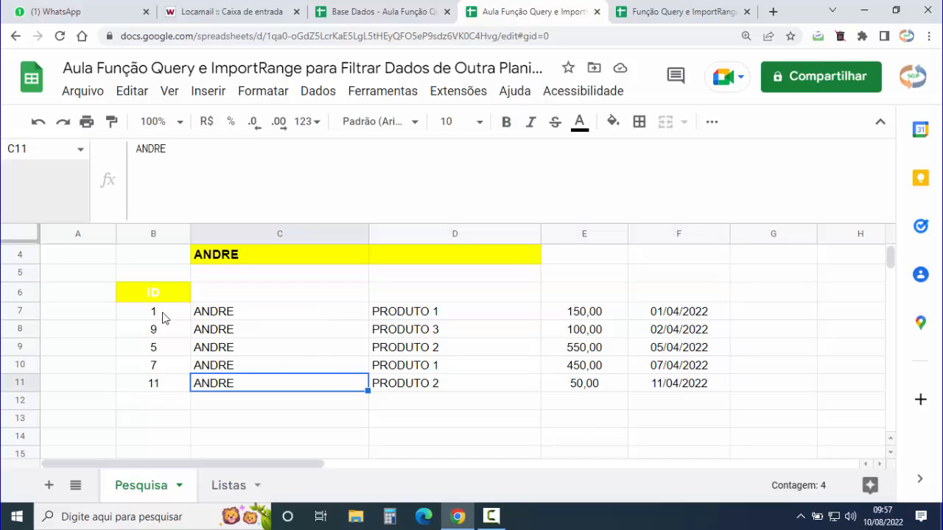
pyautogui.click(155, 295)
pyautogui.moveTo(156, 297); pyautogui.dragTo(683, 300)
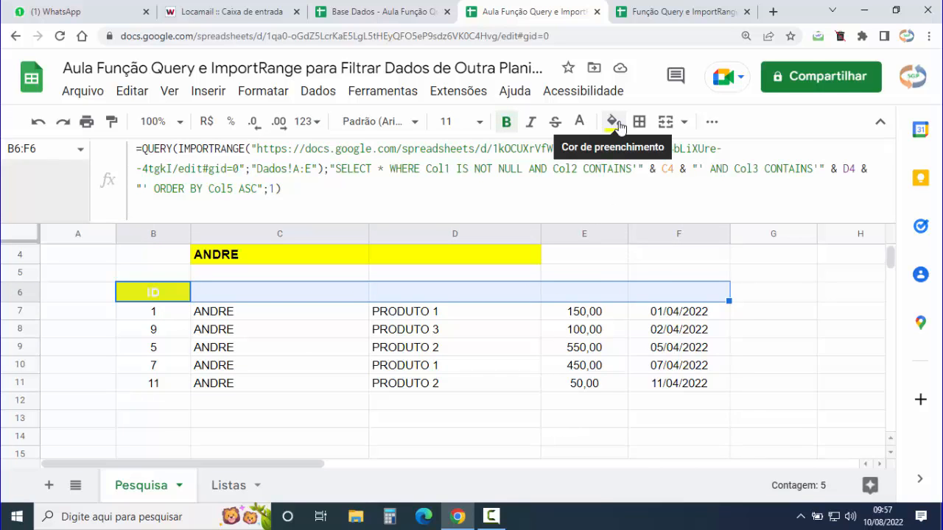
# - Give the header row B6:F6 a cyan fill and black text
pyautogui.click(615, 123)
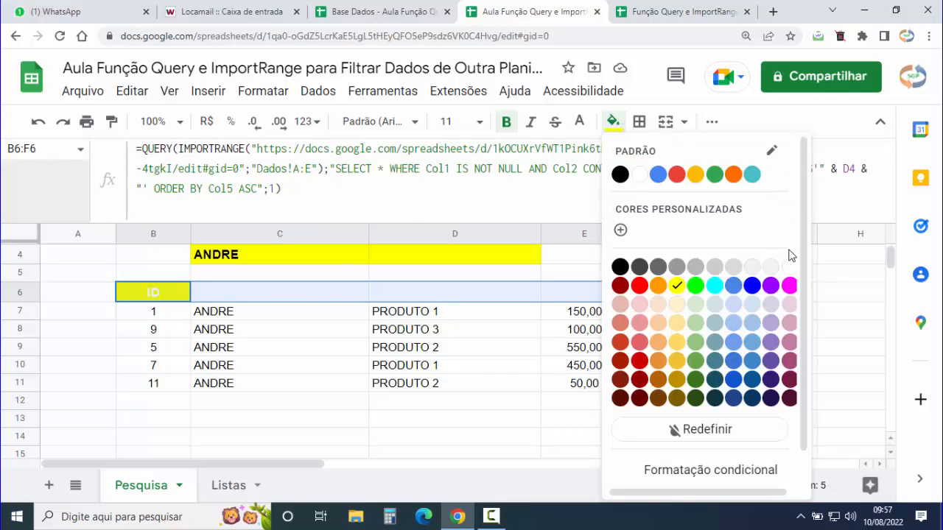
pyautogui.click(714, 287)
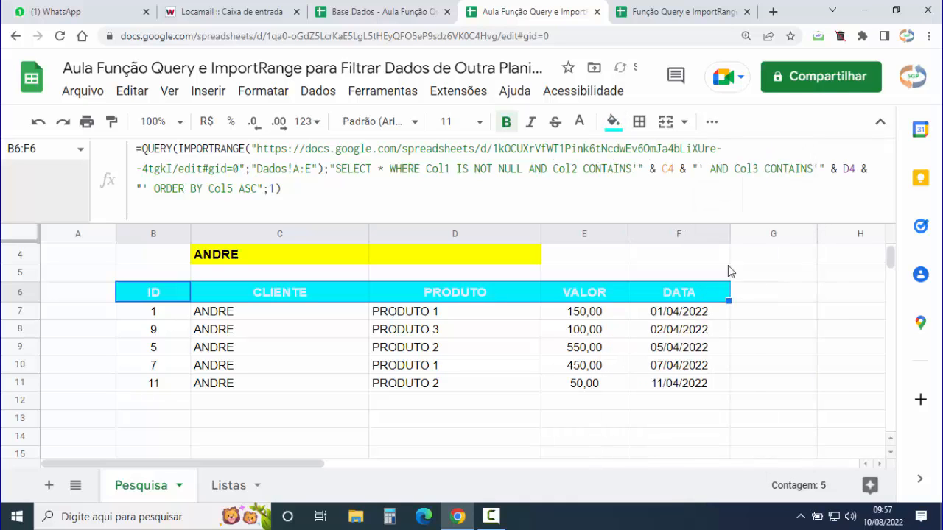
pyautogui.click(579, 124)
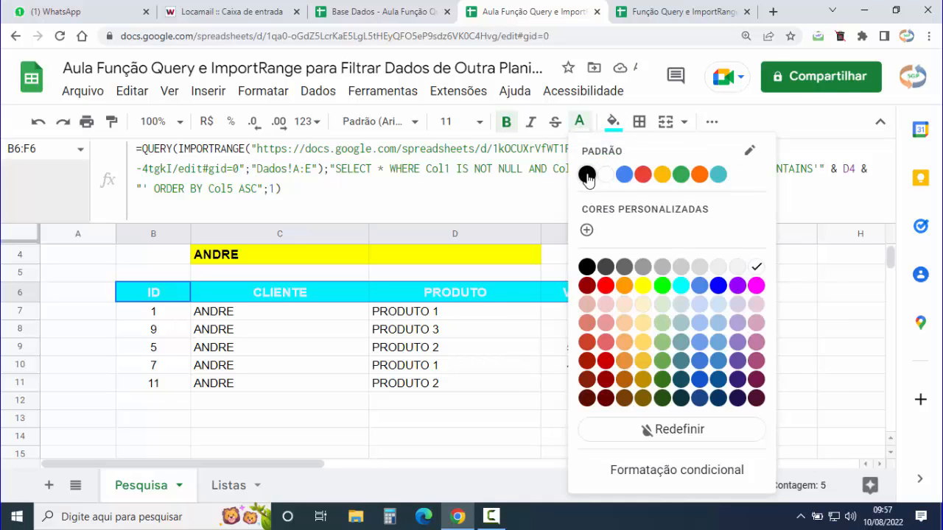
pyautogui.click(589, 176)
pyautogui.click(779, 297)
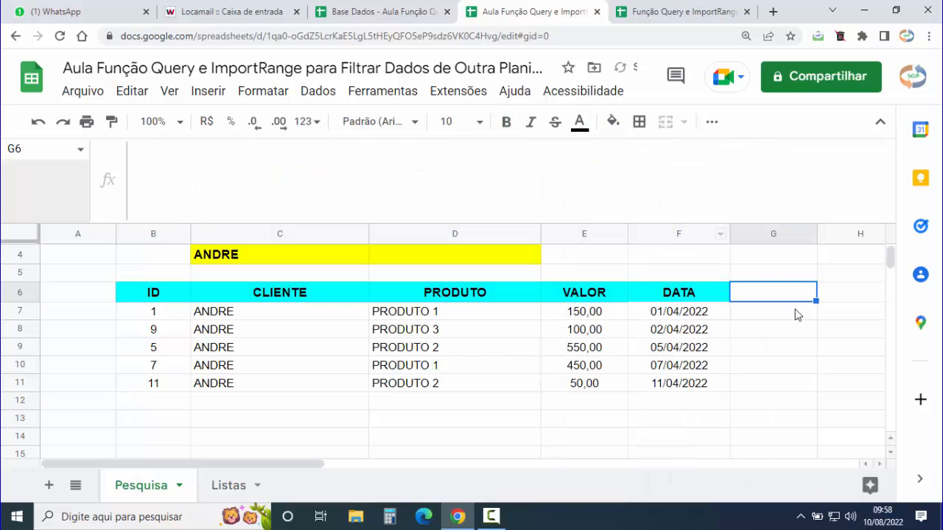
# - Copy PRODUTO 1 and paste it as values only into product filter D4
pyautogui.scroll(1, 416, 377)
pyautogui.scroll(1, 416, 377)
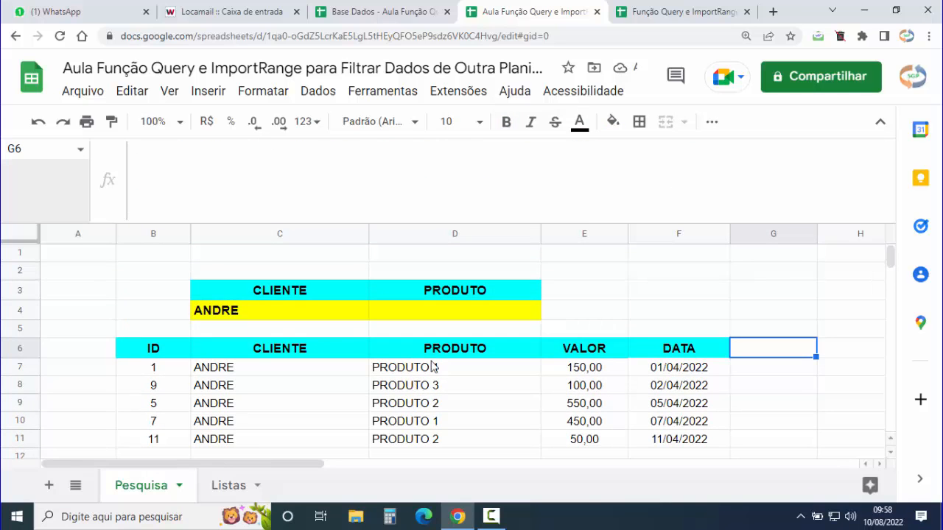
pyautogui.click(429, 373)
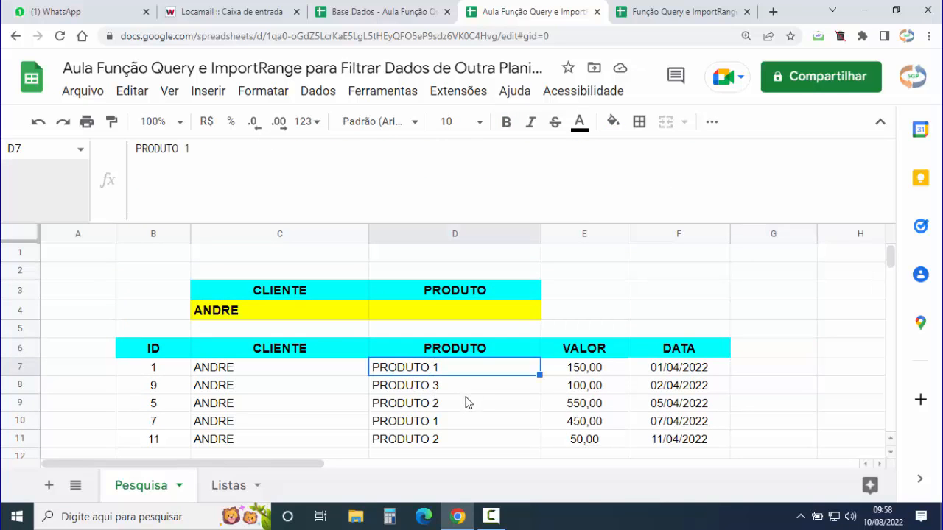
pyautogui.hotkey('ctrl', 'c')
pyautogui.click(461, 315)
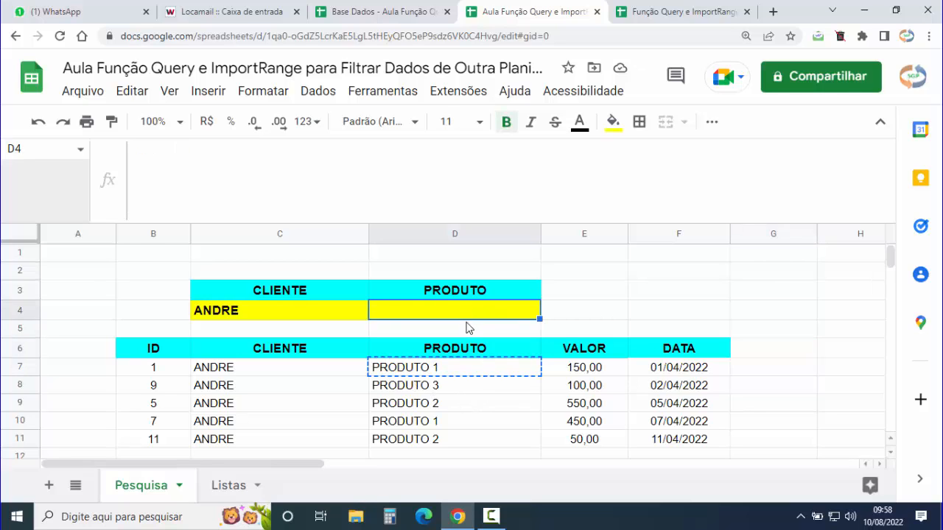
pyautogui.hotkey('ctrl', 'v')
pyautogui.click(581, 340)
pyautogui.click(589, 370)
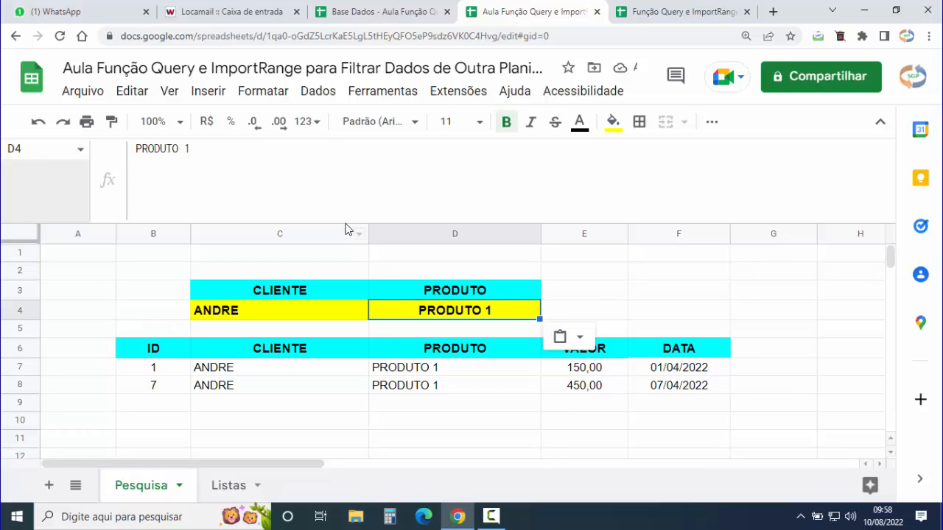
# - Clear both the product filter D4 and the client filter C4
pyautogui.moveTo(341, 220); pyautogui.dragTo(354, 177)
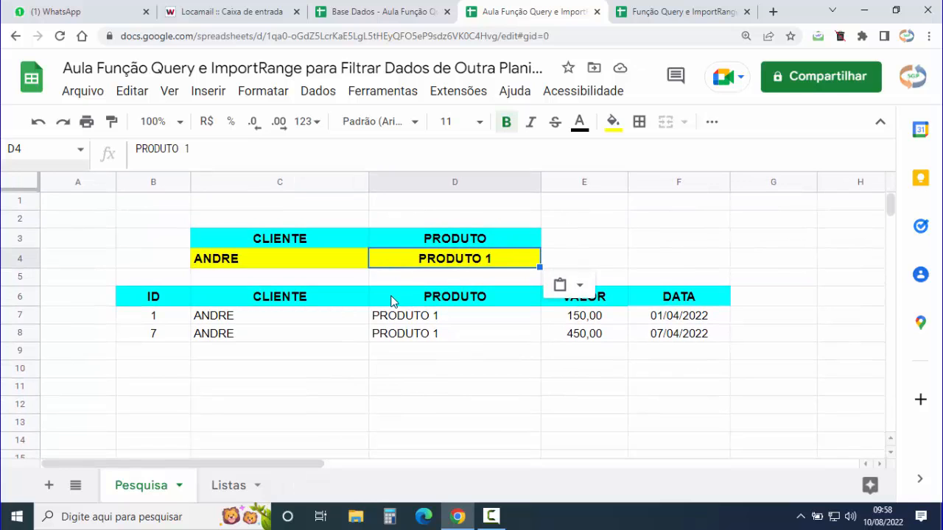
pyautogui.press('Delete')
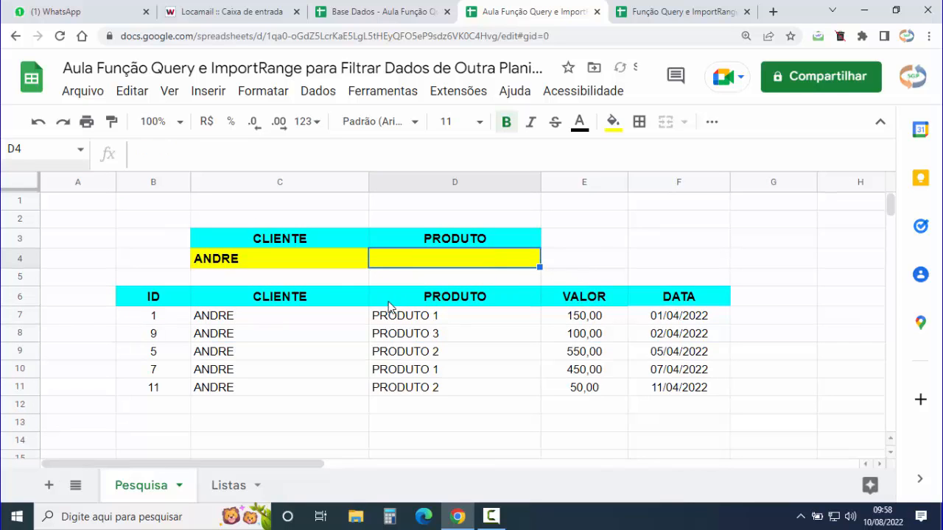
pyautogui.click(254, 265)
pyautogui.press('Delete')
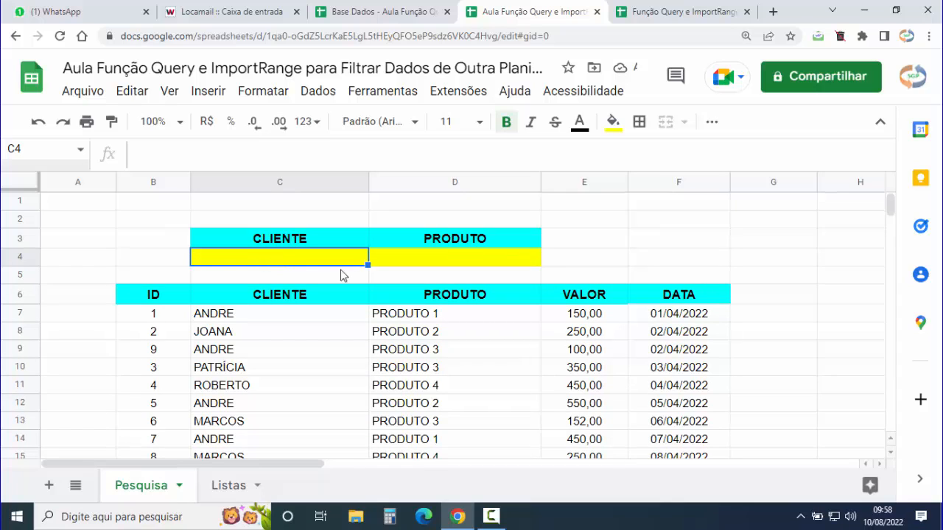
pyautogui.click(449, 262)
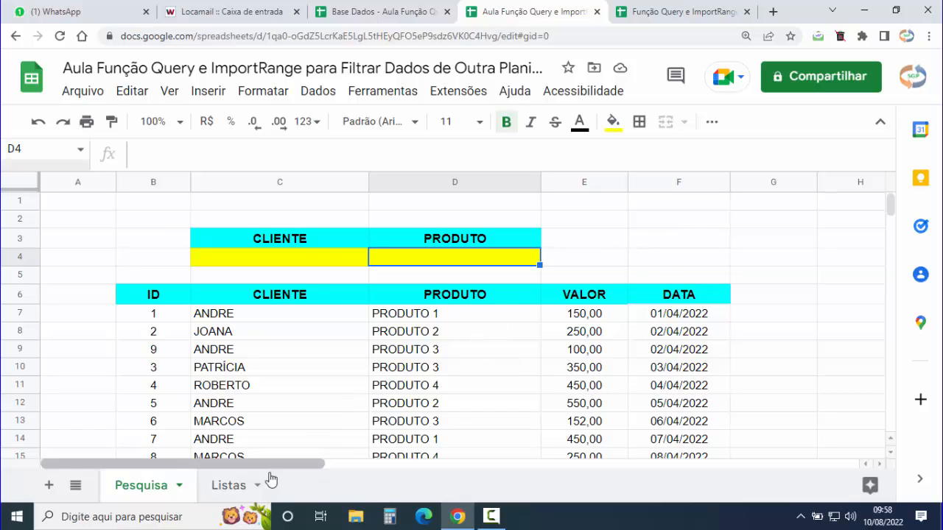
pyautogui.click(224, 487)
# - Start Listas A2 with =UNIQUE(IMPORTRANGE( under the CLIENTE heading
pyautogui.click(83, 222)
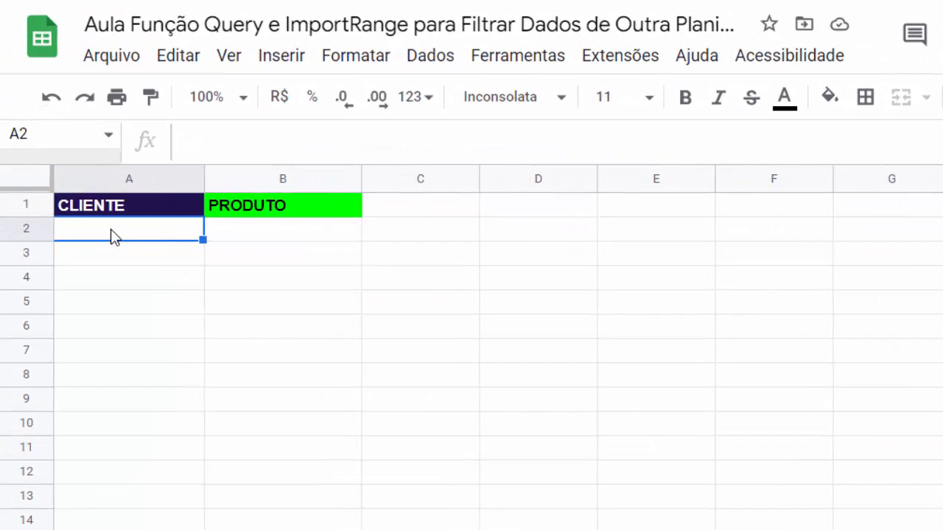
pyautogui.write('=UNI')
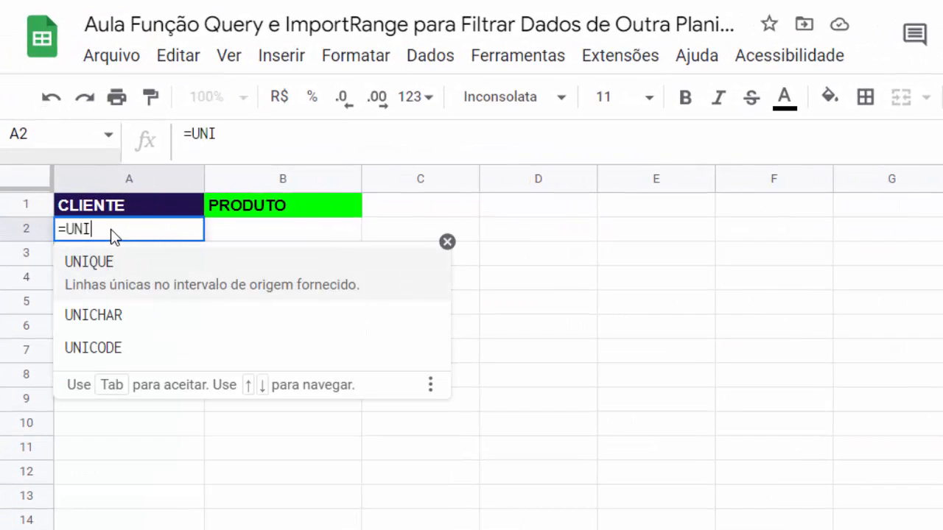
pyautogui.click(106, 272)
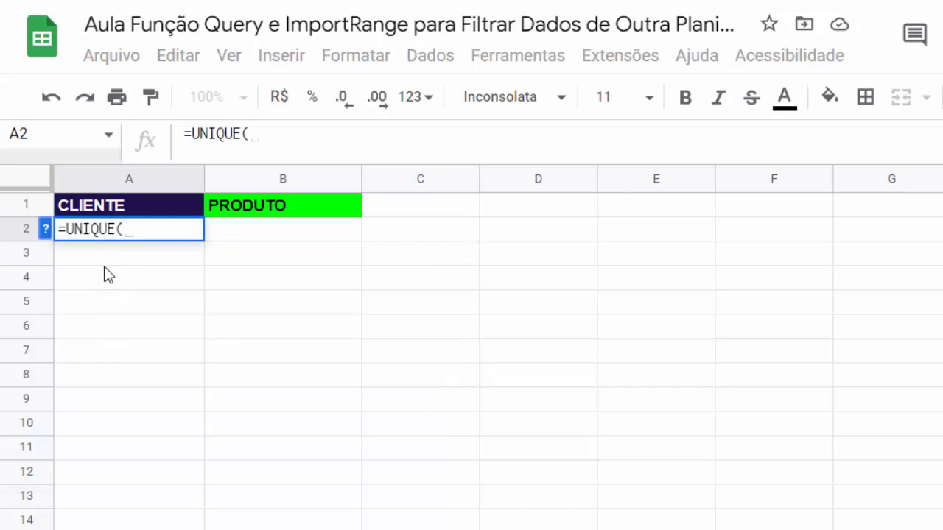
pyautogui.click(284, 140)
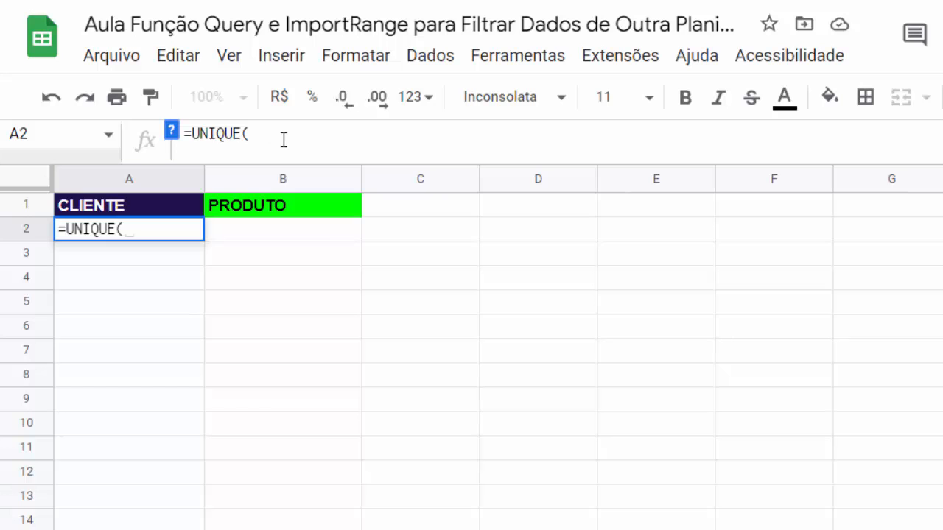
pyautogui.write('IMPO')
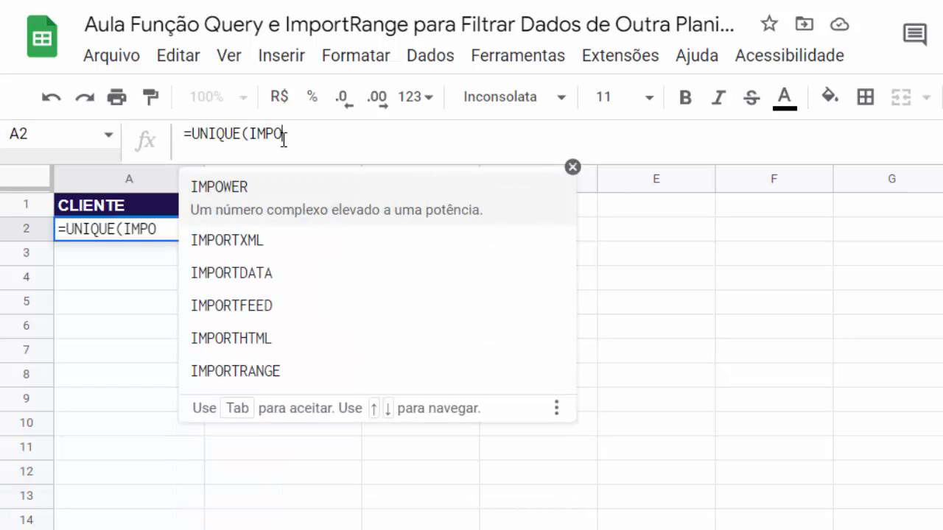
pyautogui.click(253, 372)
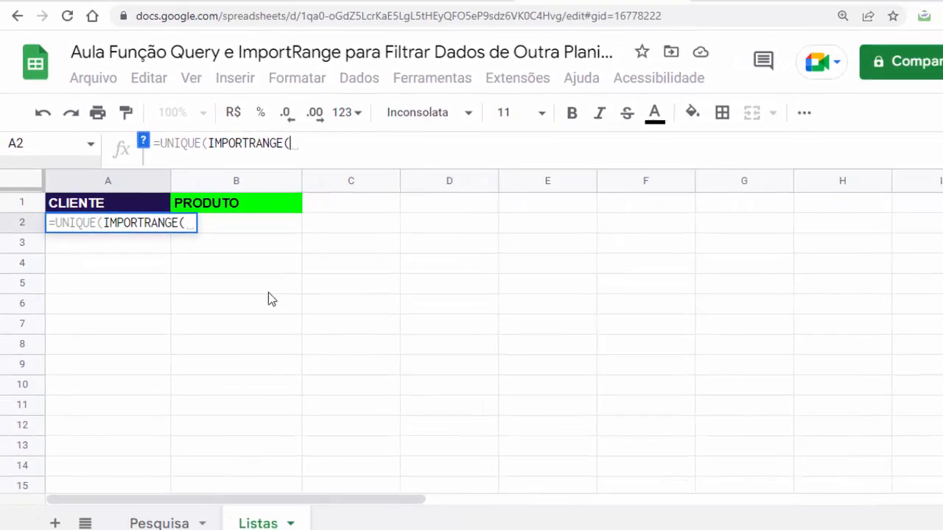
# - Copy the Base Dados URL and paste it in quotes into IMPORTRANGE, followed by ;""
pyautogui.click(392, 15)
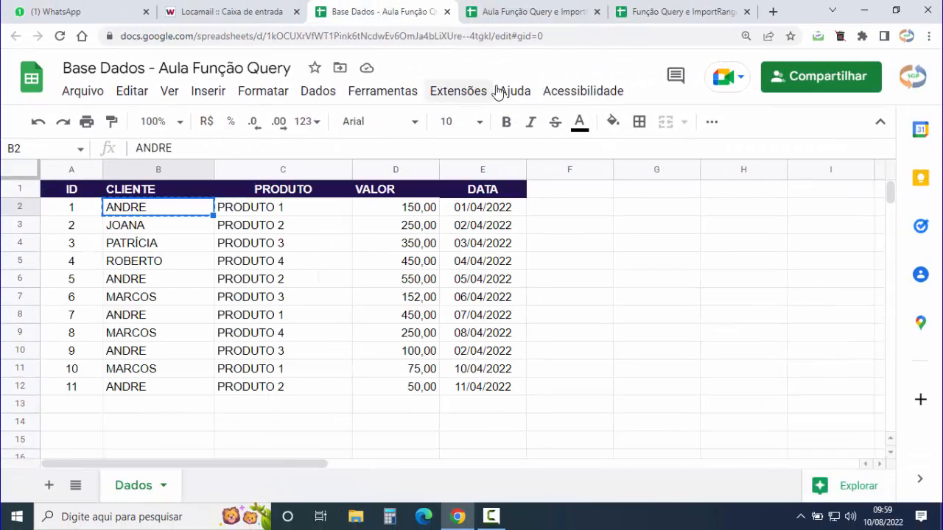
pyautogui.click(551, 34)
pyautogui.click(578, 36)
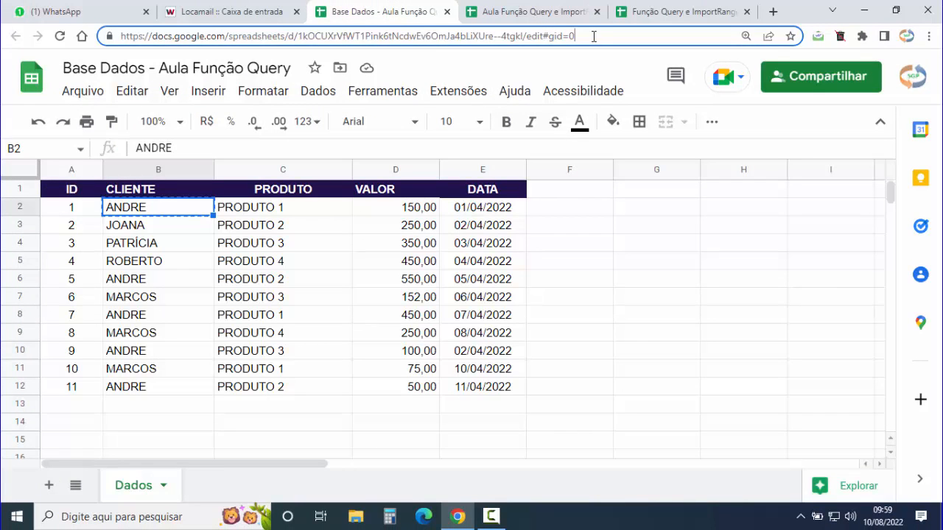
pyautogui.moveTo(600, 34); pyautogui.dragTo(107, 36)
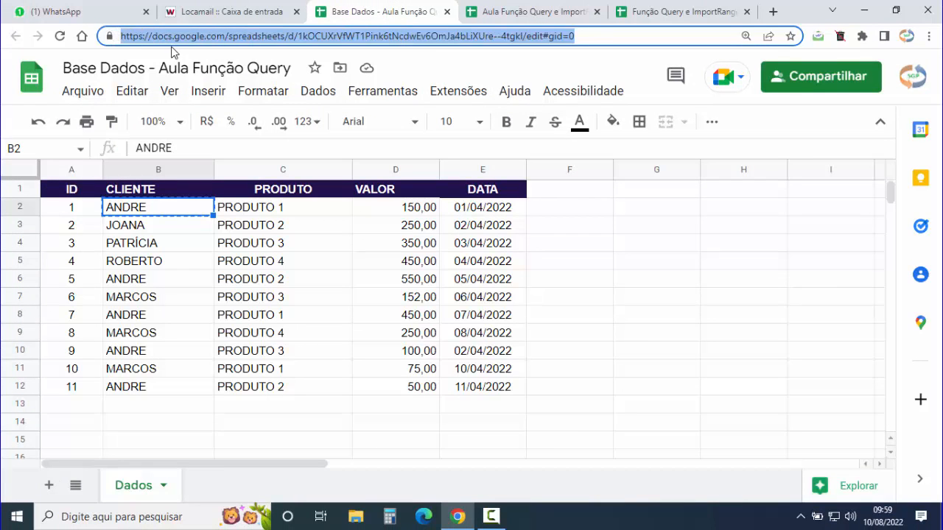
pyautogui.click(524, 10)
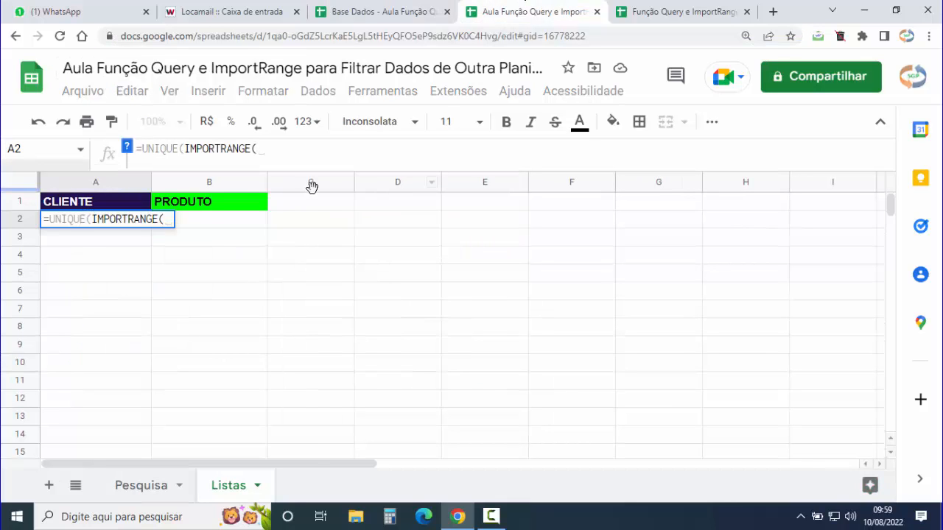
pyautogui.write('""')
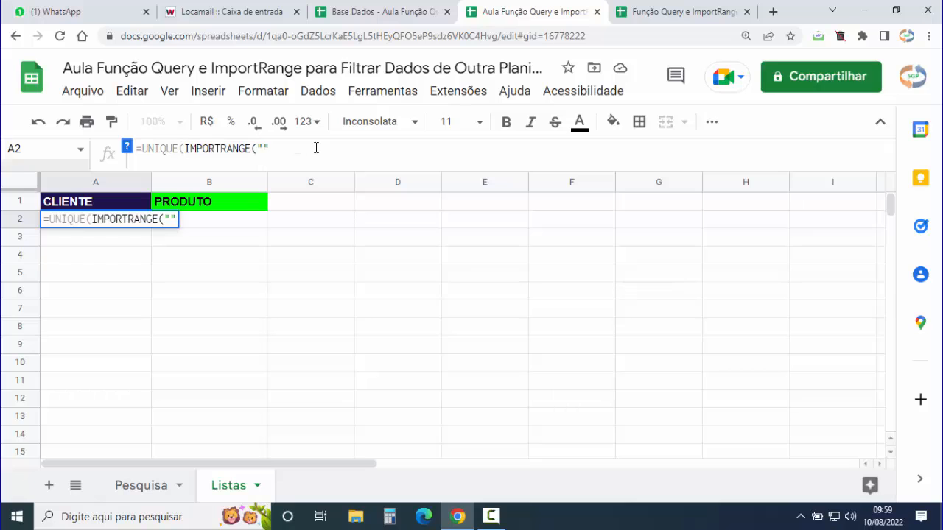
pyautogui.hotkey('ctrl', 'v')
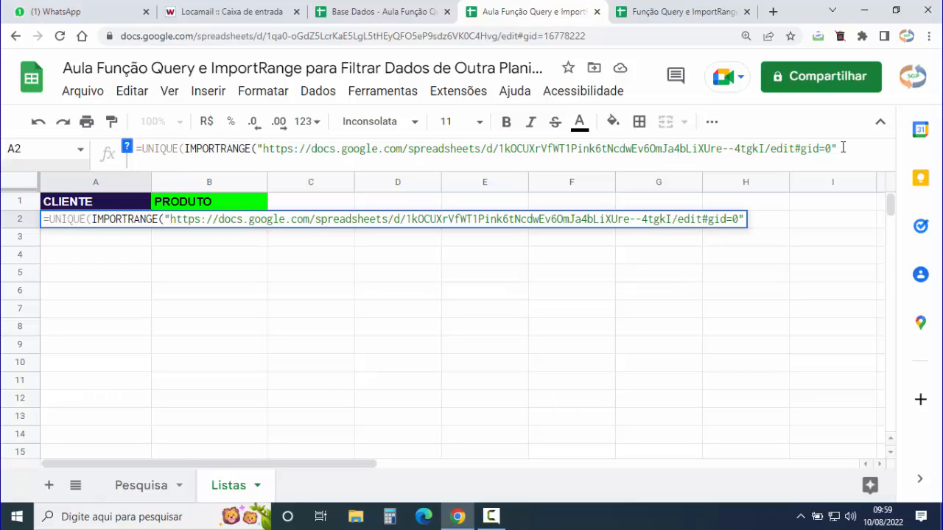
pyautogui.write(';')
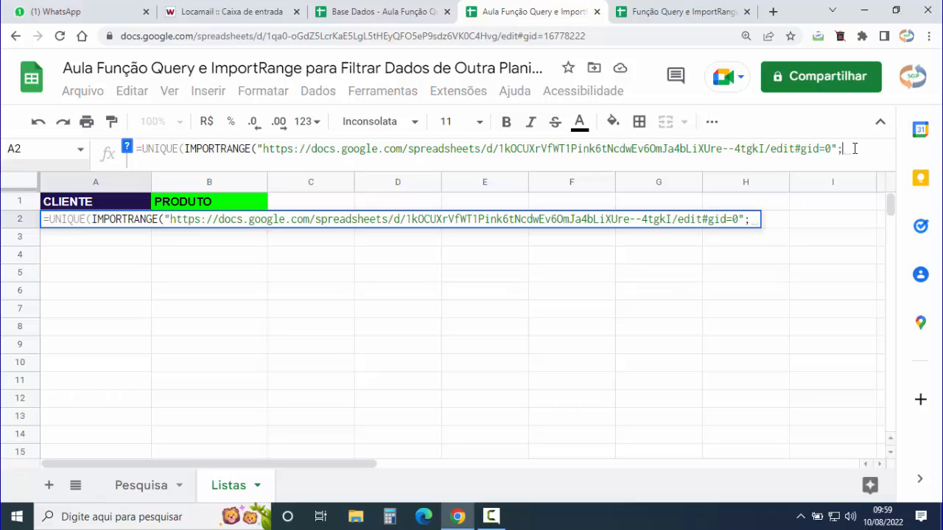
pyautogui.write('""')
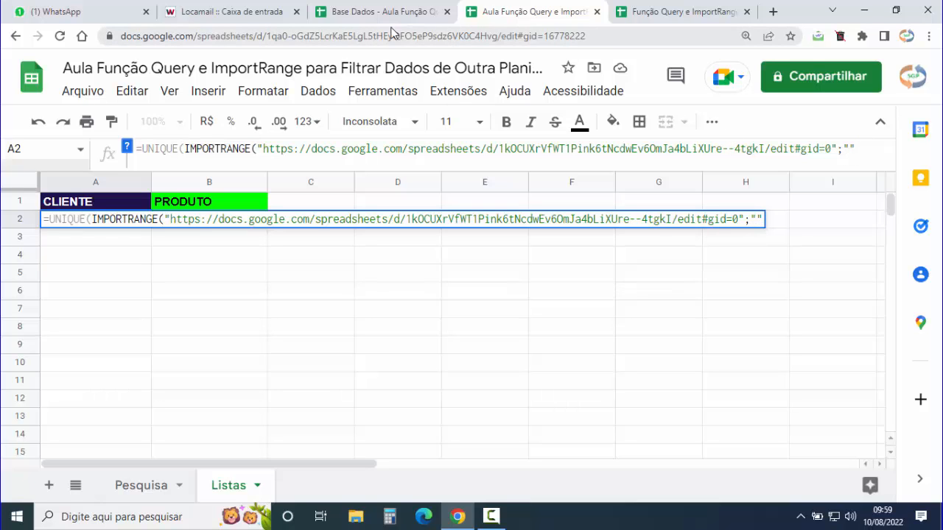
pyautogui.click(364, 11)
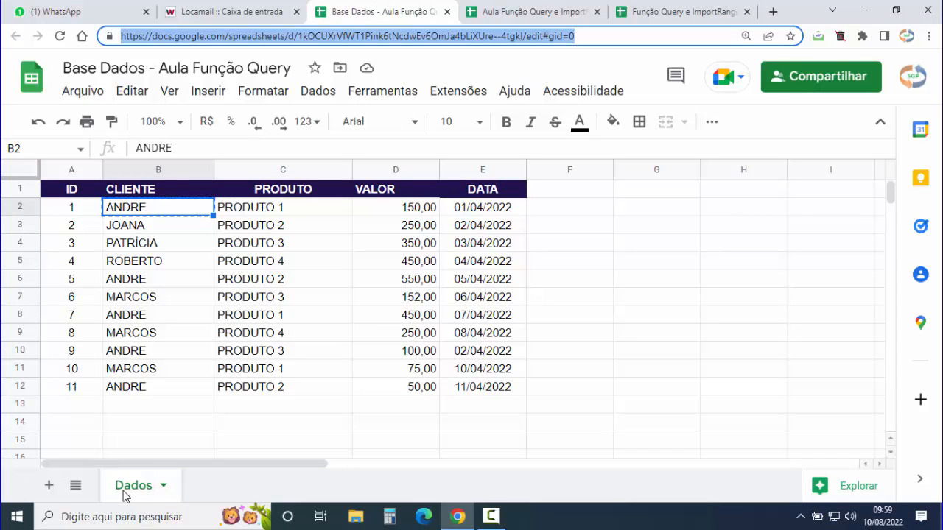
# - Fill the range argument as "Dados!B2:B", close with )) and commit the A2 formula
pyautogui.click(523, 11)
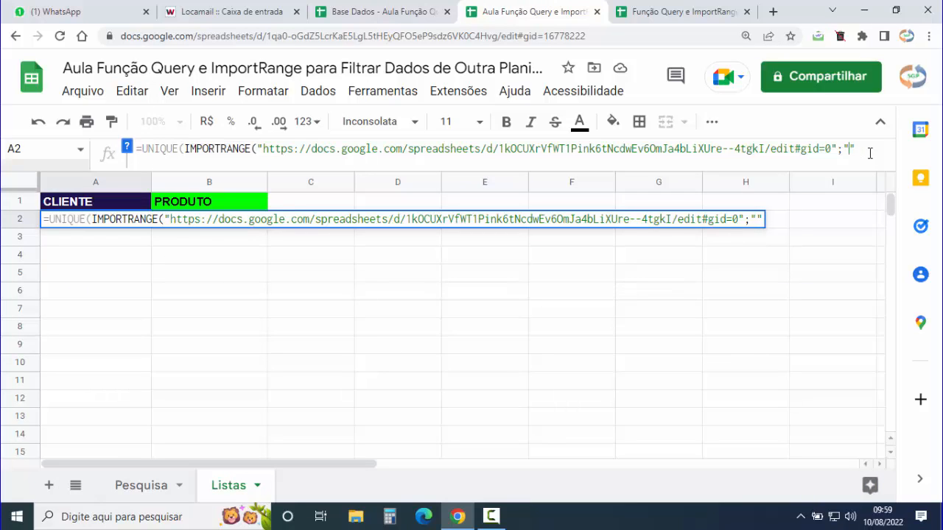
pyautogui.write('ados')
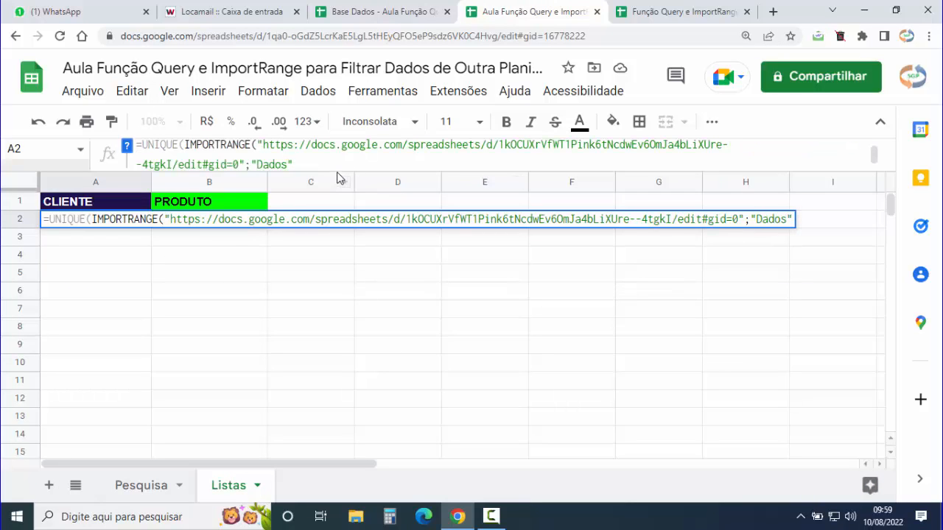
pyautogui.moveTo(332, 169); pyautogui.dragTo(331, 201)
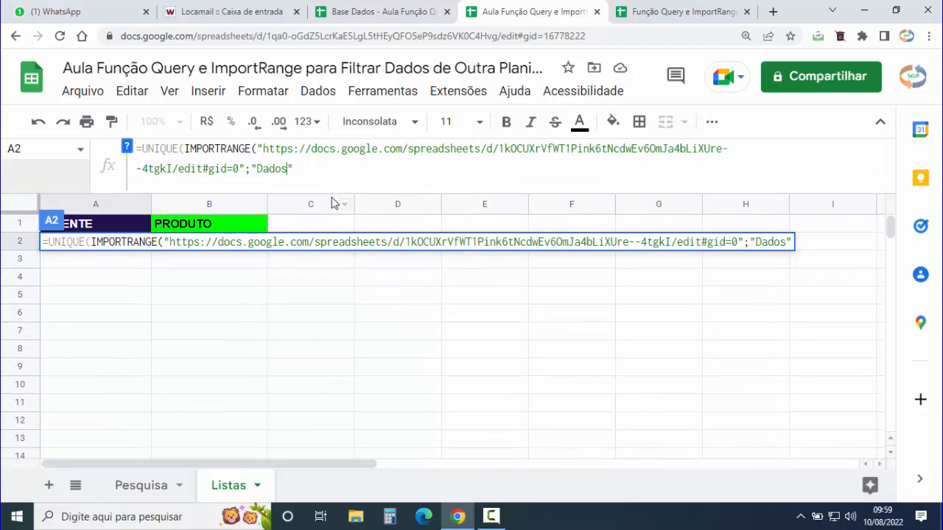
pyautogui.write('!')
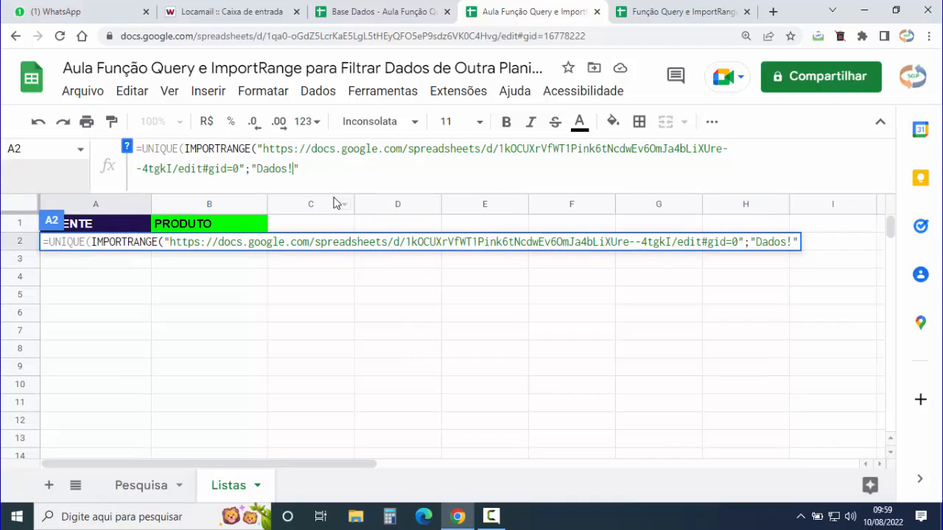
pyautogui.click(363, 11)
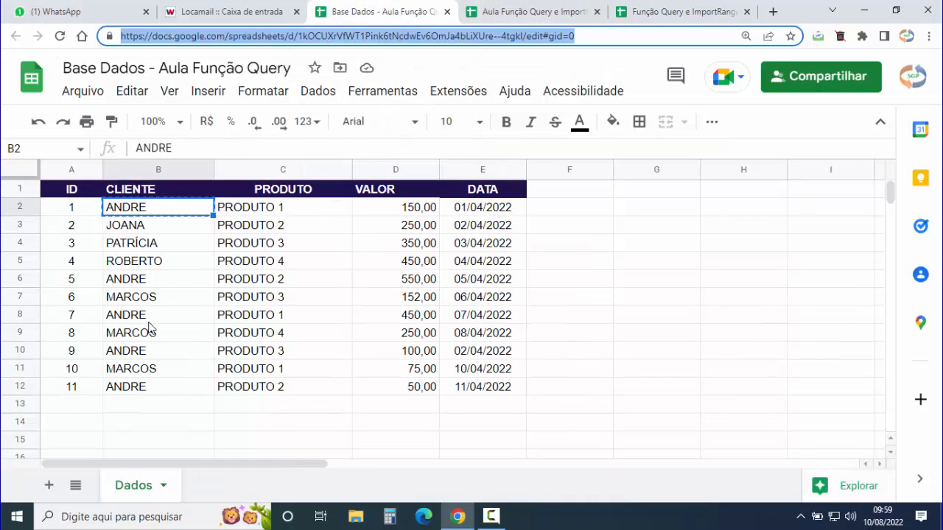
pyautogui.click(137, 173)
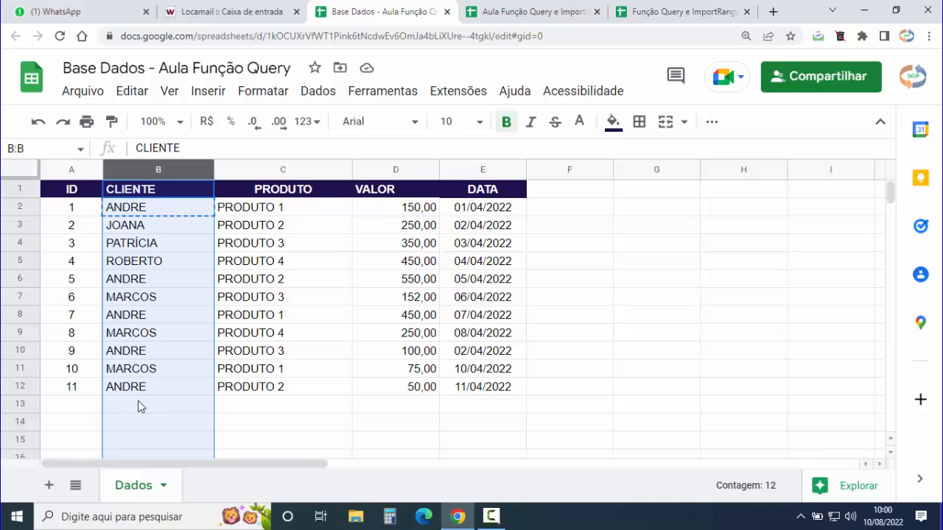
pyautogui.click(532, 10)
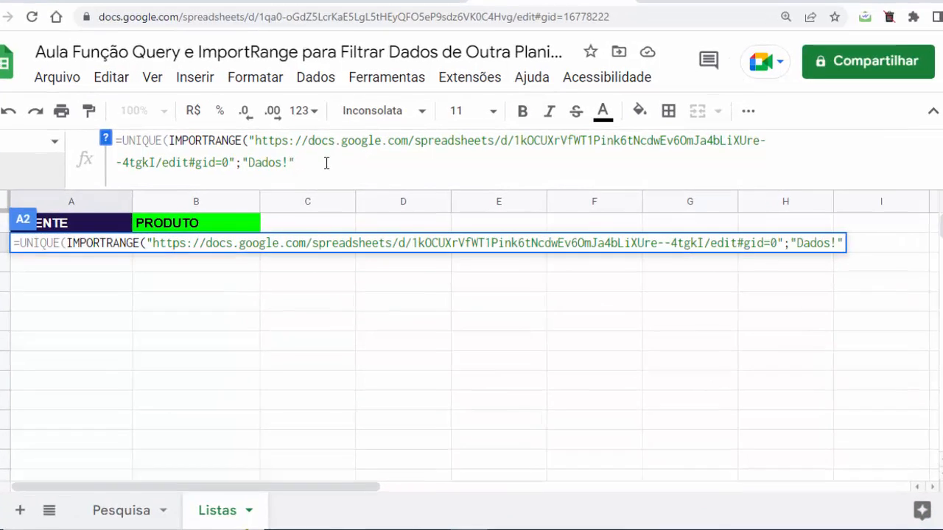
pyautogui.write('B')
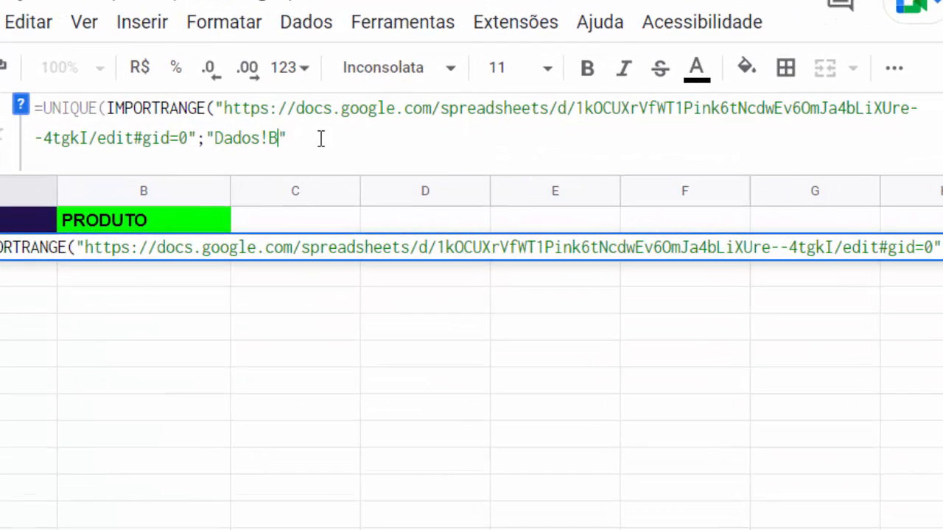
pyautogui.write('2:B')
pyautogui.click(334, 138)
pyautogui.write('))')
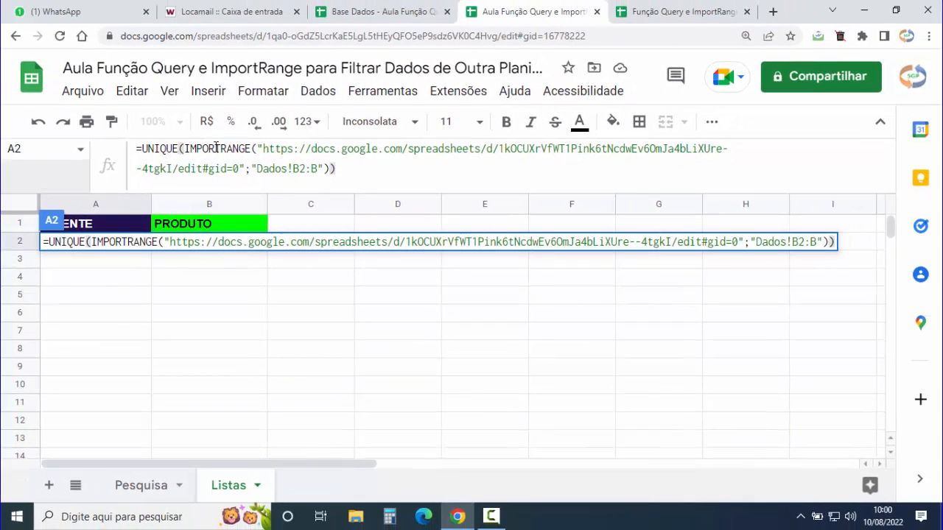
pyautogui.press('Tab')
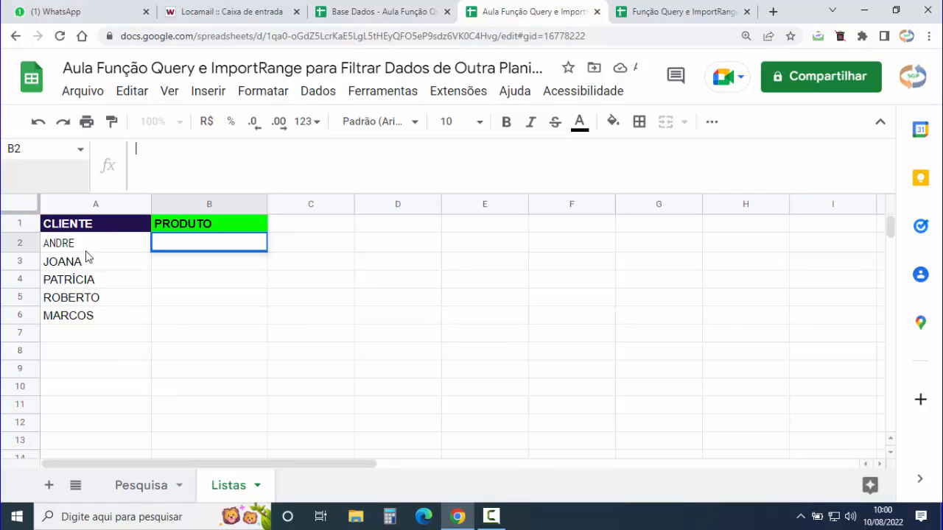
# - Check the five imported client names in A2:A6 and reselect A2
pyautogui.moveTo(83, 249); pyautogui.dragTo(82, 317)
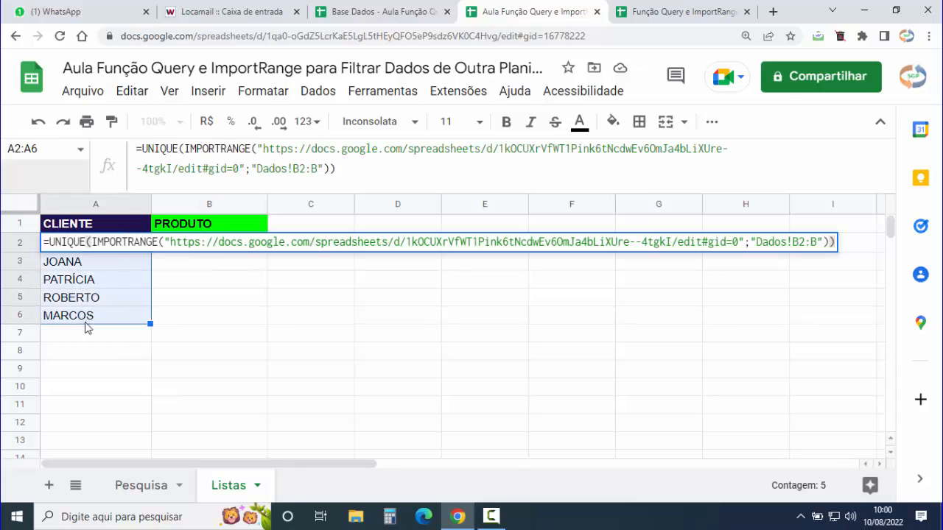
pyautogui.press('Escape')
pyautogui.click(237, 318)
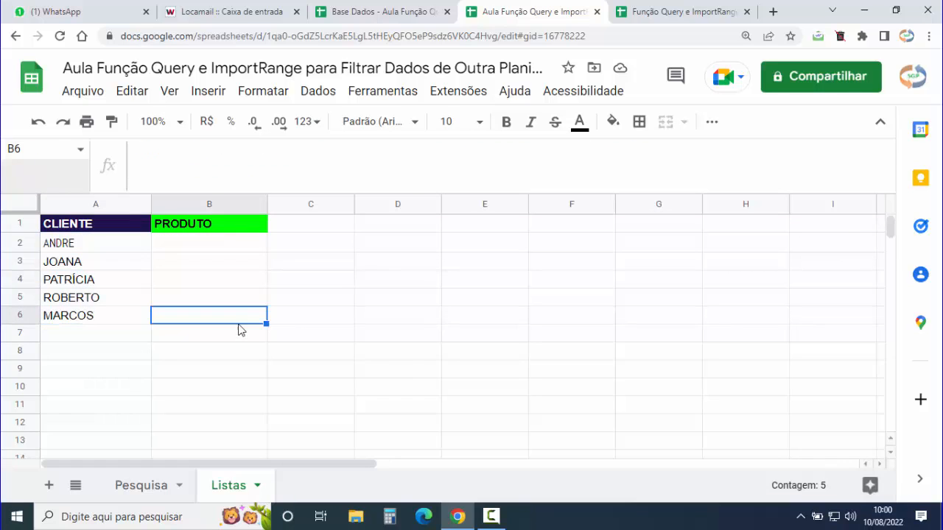
pyautogui.click(83, 251)
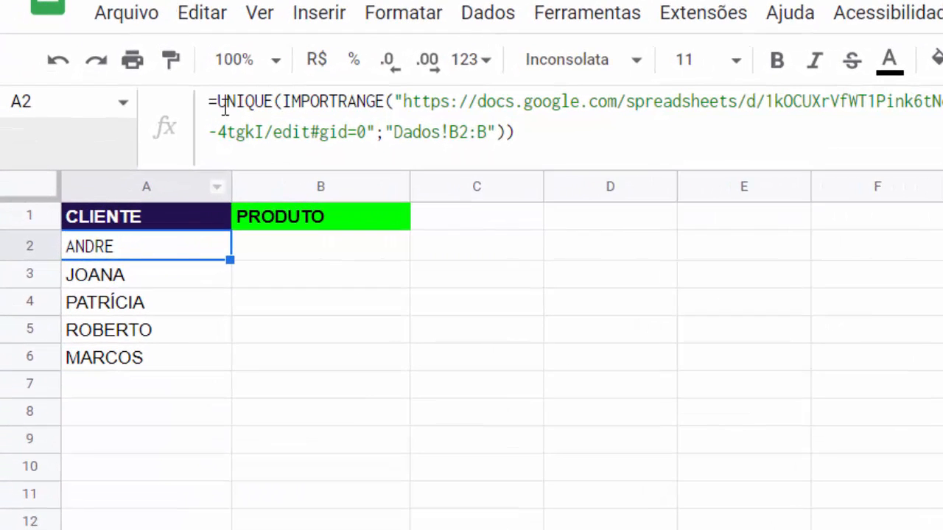
# - Insert SORT( right after the equals sign in A2 and show its argument help
pyautogui.click(143, 149)
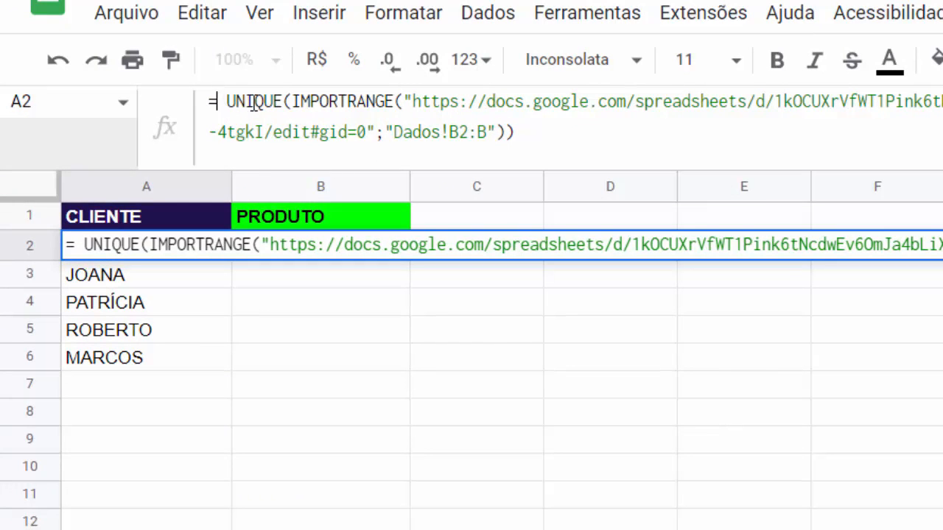
pyautogui.write('SORT')
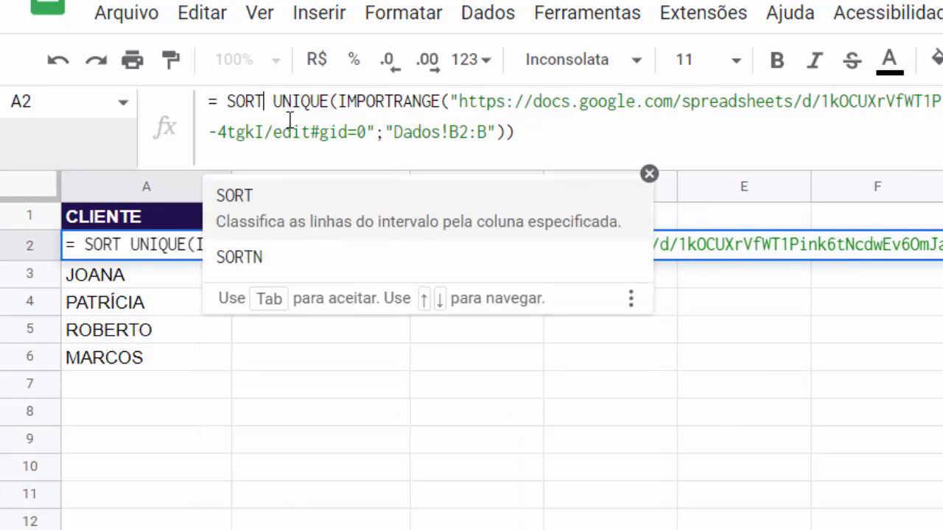
pyautogui.click(255, 213)
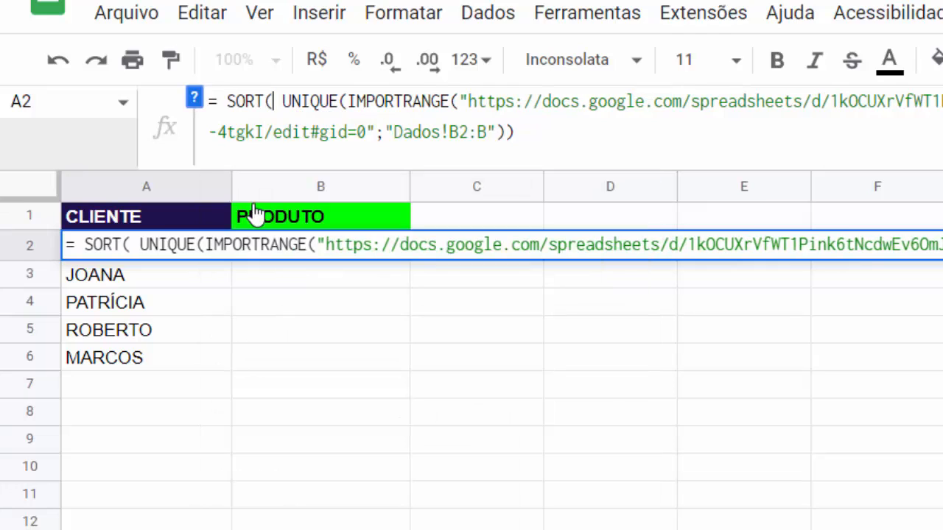
pyautogui.press('Delete')
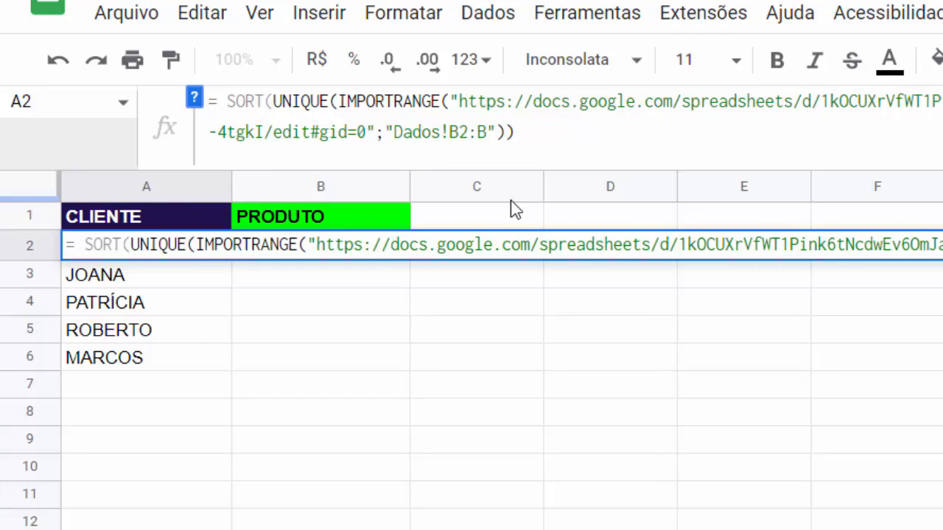
pyautogui.click(540, 140)
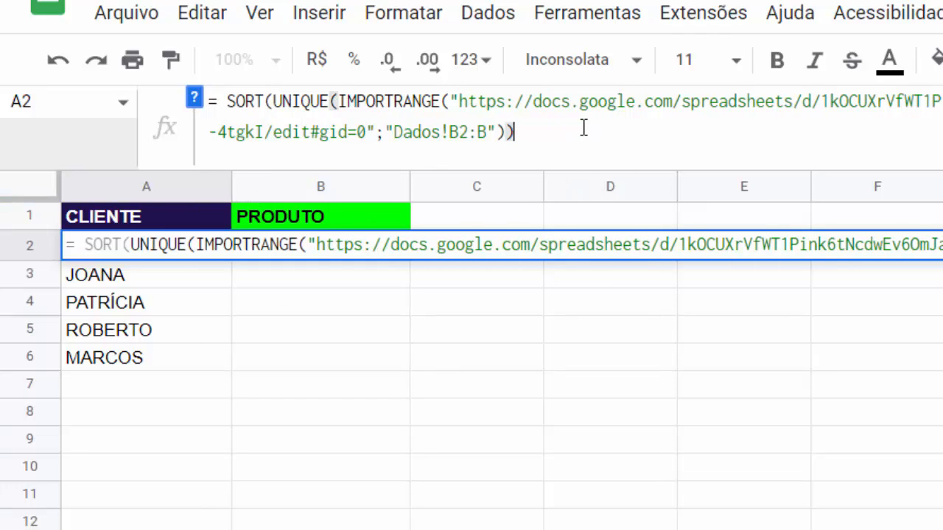
pyautogui.click(194, 99)
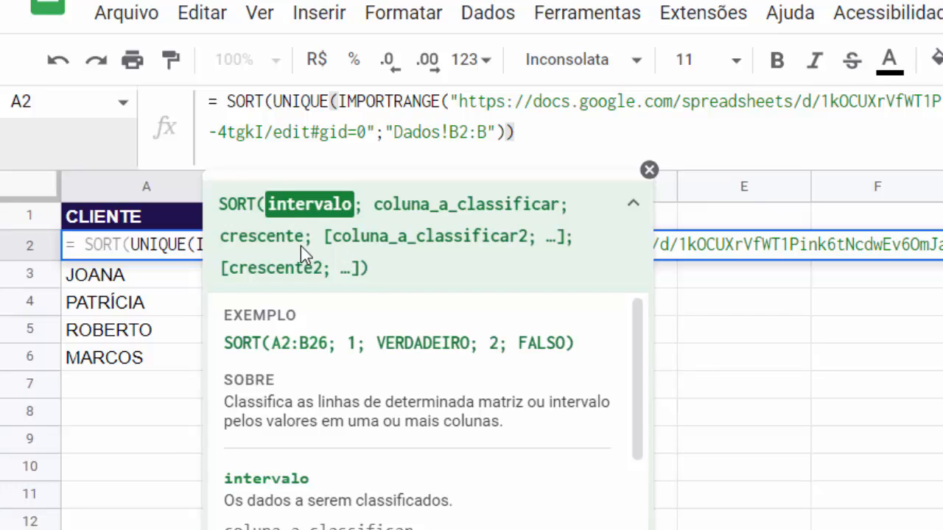
# - Add SORT's column and order arguments (1;0) and commit to preview the result
pyautogui.click(650, 172)
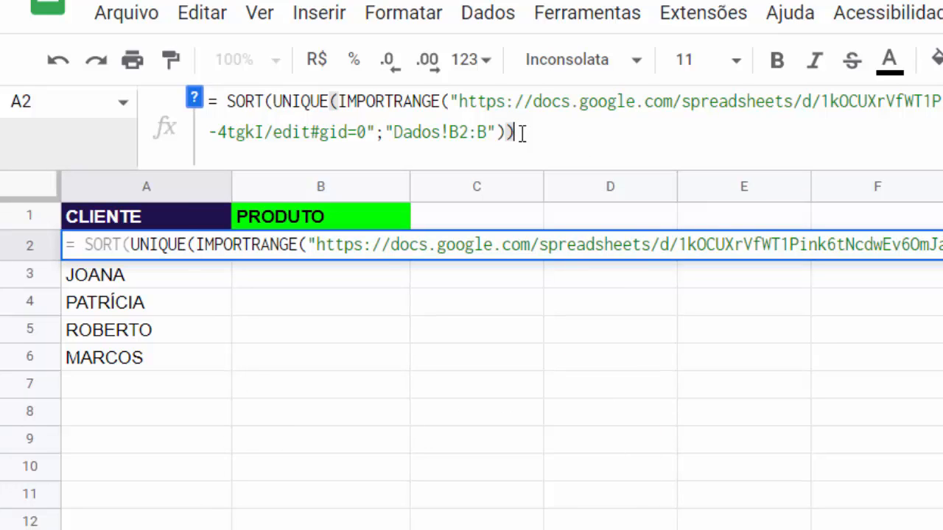
pyautogui.write(';0')
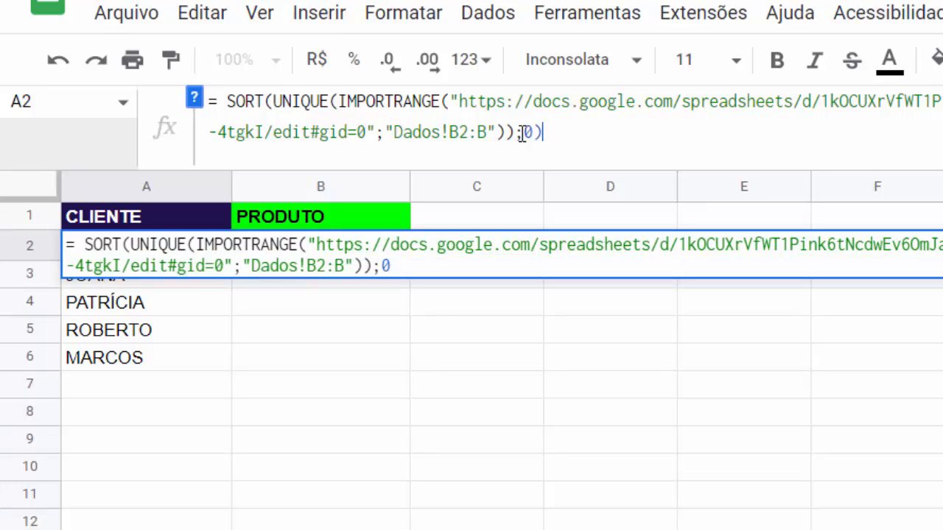
pyautogui.write(')')
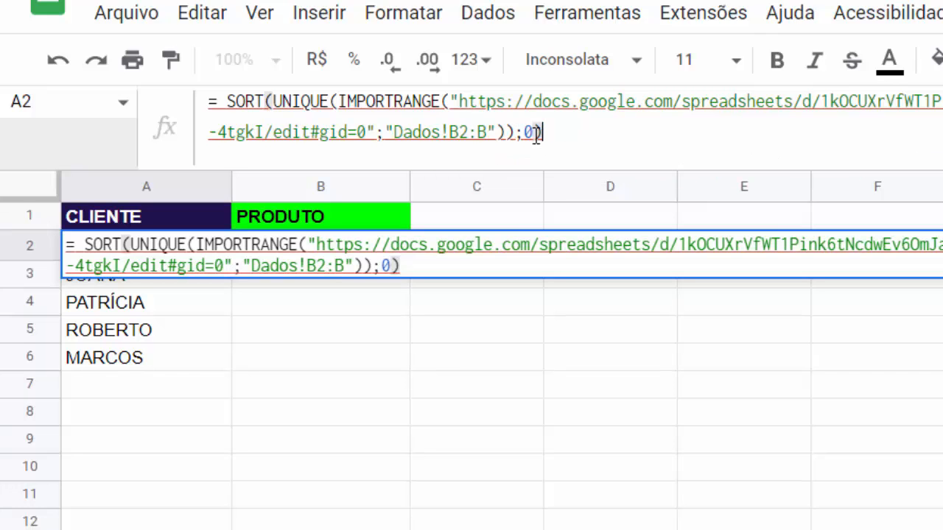
pyautogui.press('BackSpace')
pyautogui.write('1 ')
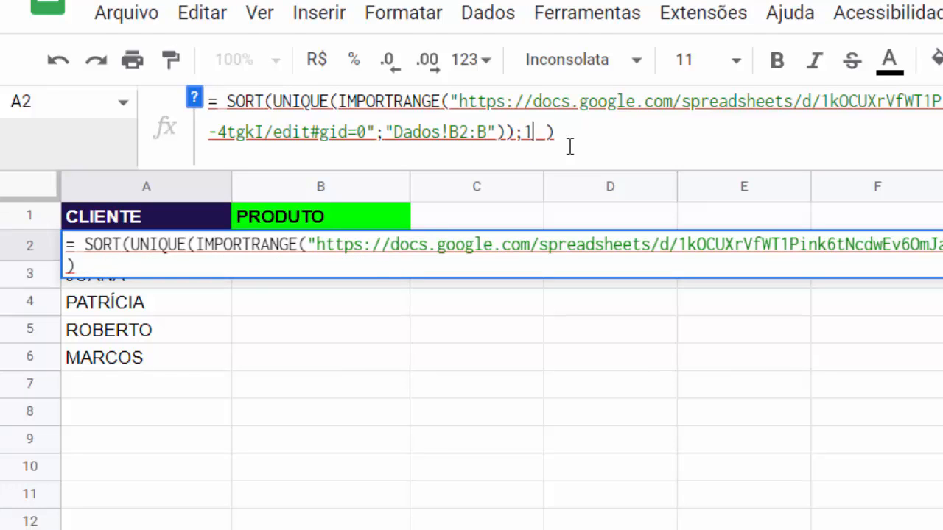
pyautogui.write(';')
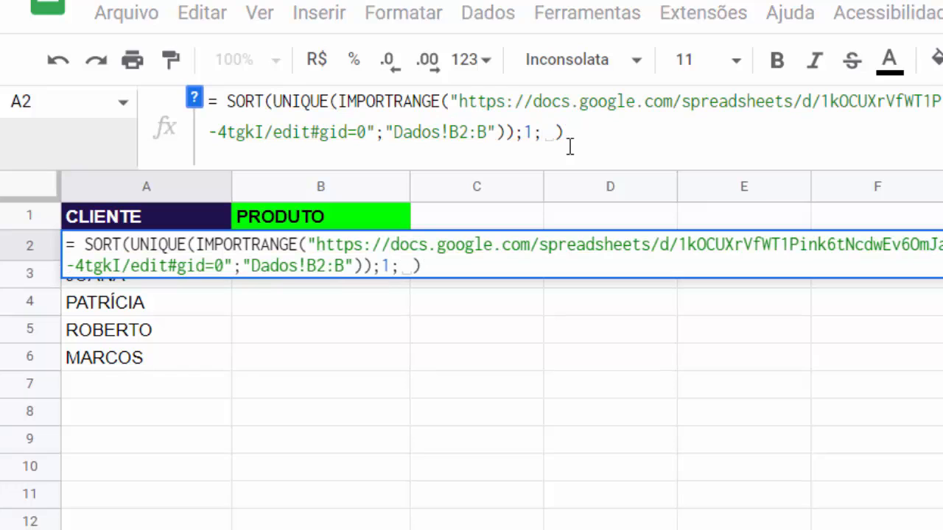
pyautogui.write('0')
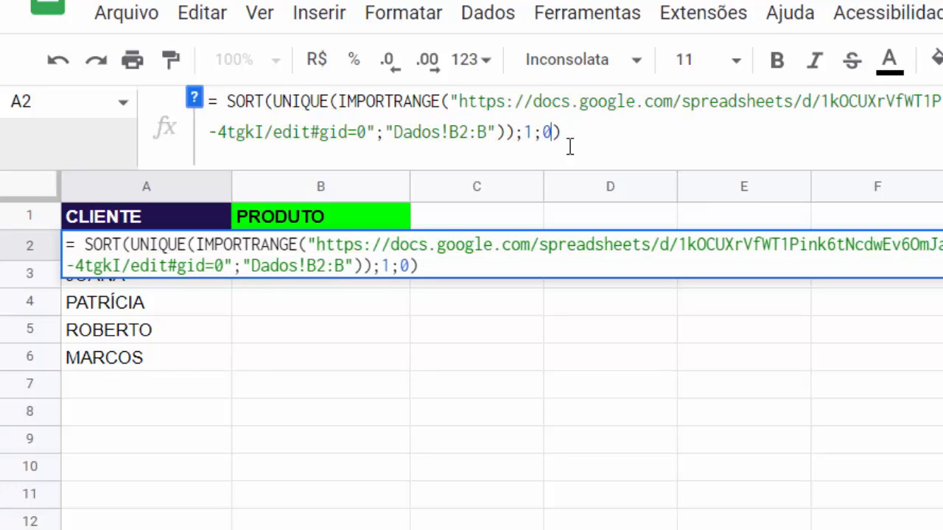
pyautogui.doubleClick(528, 134)
pyautogui.click(546, 132)
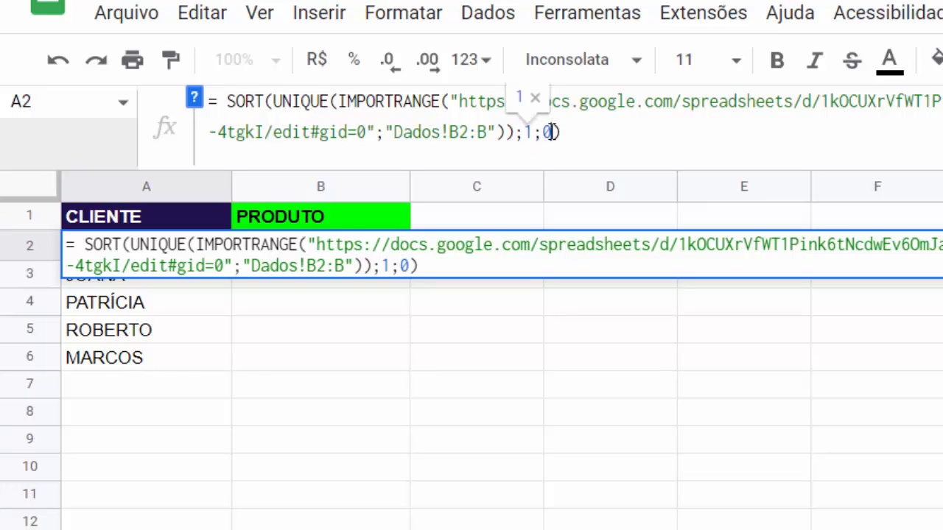
pyautogui.doubleClick(549, 131)
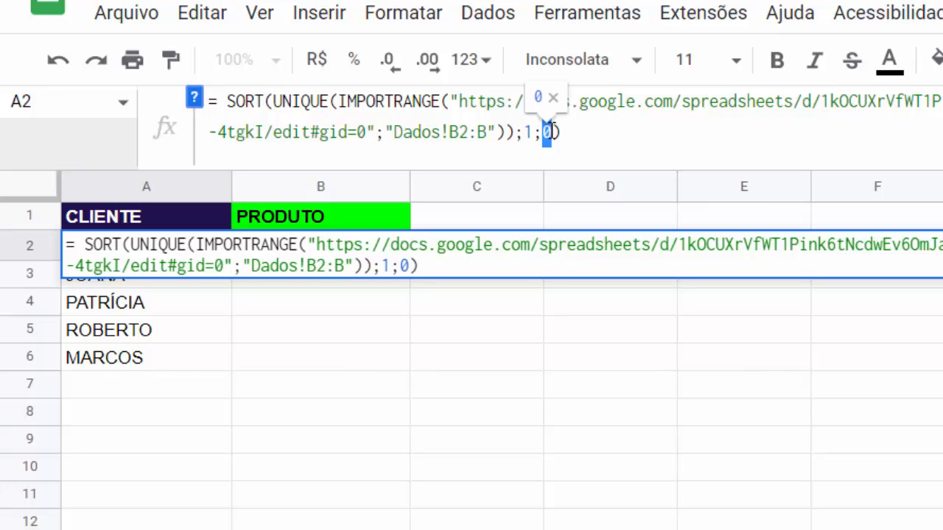
pyautogui.click(629, 151)
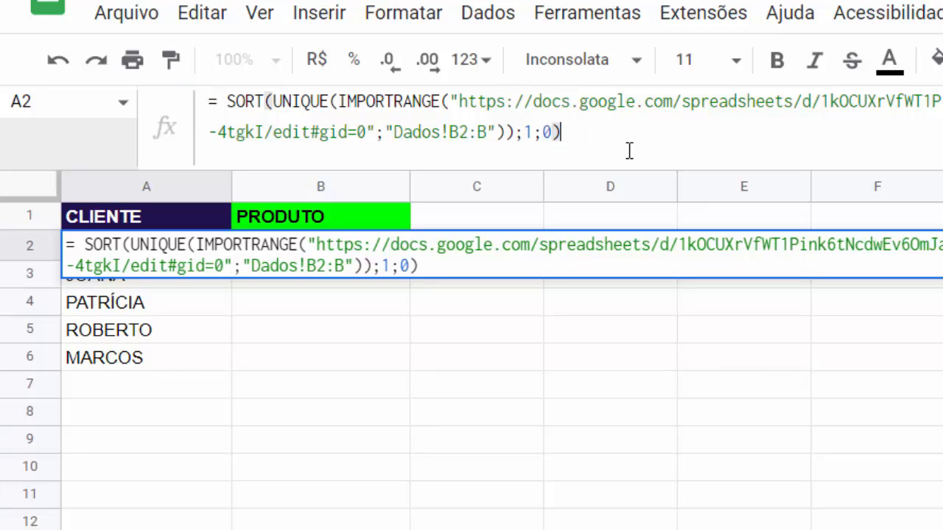
pyautogui.press('Tab')
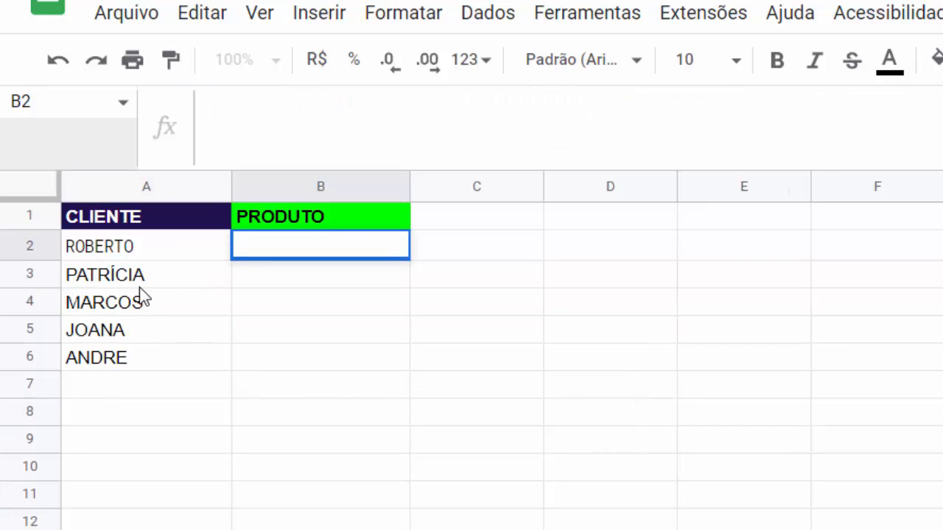
# - Change the sort-order argument from 0 to 1 for ascending order and recommit
pyautogui.doubleClick(118, 254)
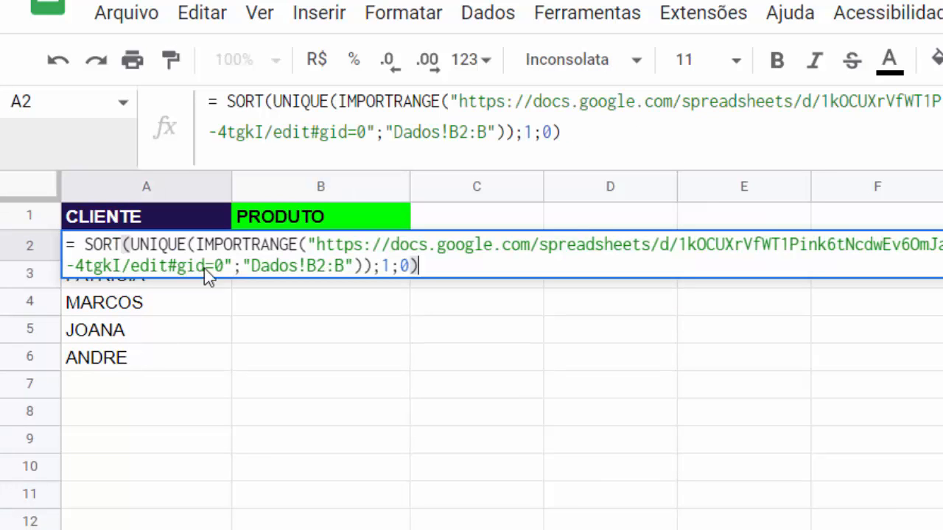
pyautogui.doubleClick(546, 133)
pyautogui.press('BackSpace')
pyautogui.write('1')
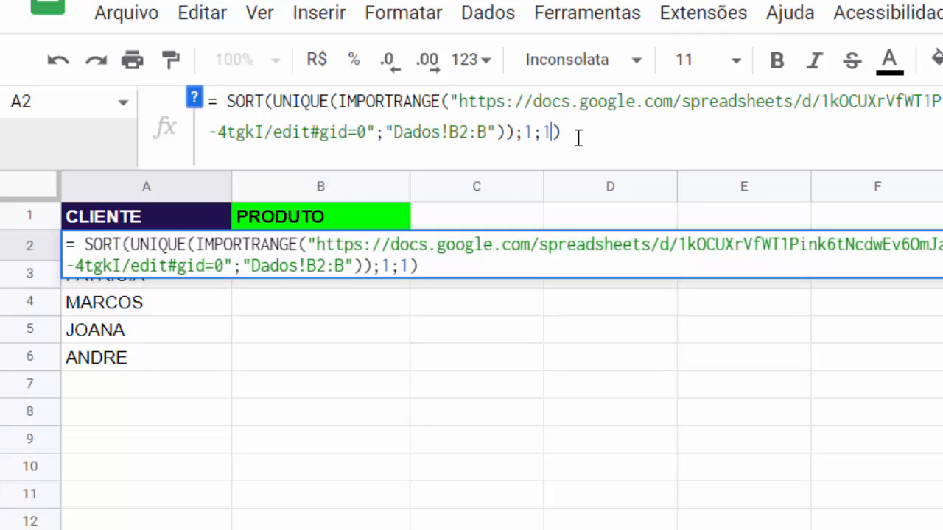
pyautogui.press('Tab')
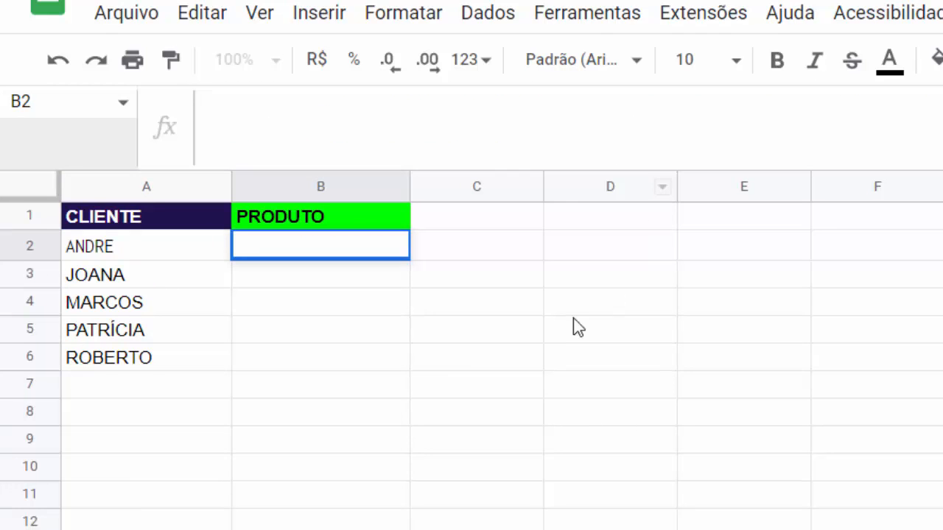
# - Copy the client list formula from A2 and paste it into B2 of the PRODUTO column
pyautogui.click(193, 389)
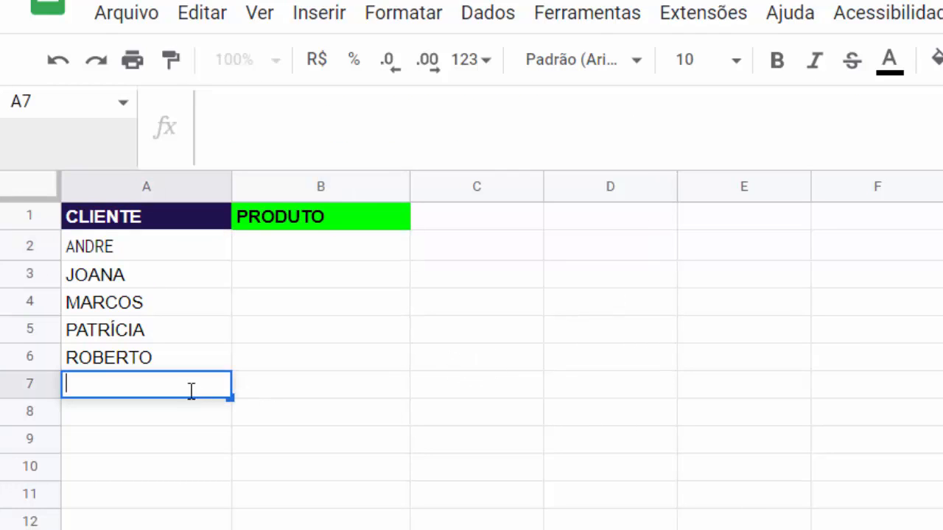
pyautogui.click(140, 255)
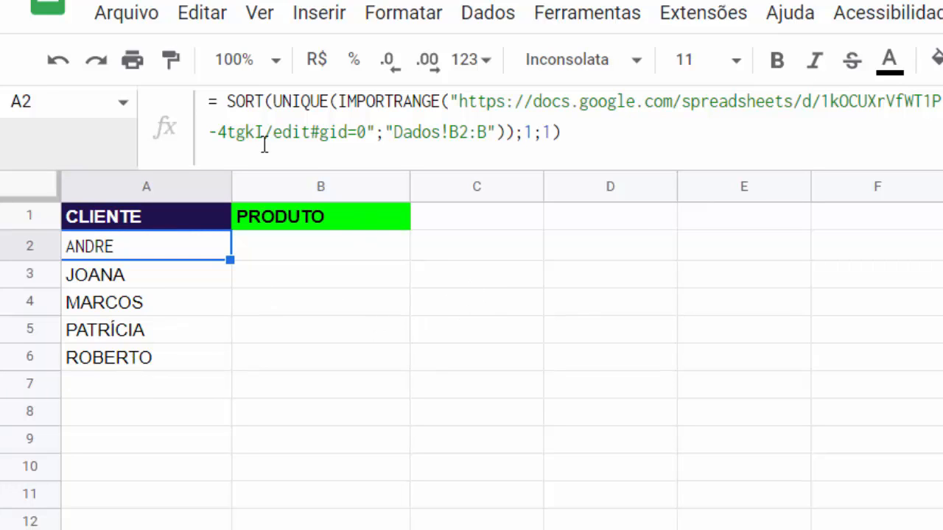
pyautogui.click(226, 102)
pyautogui.press('BackSpace')
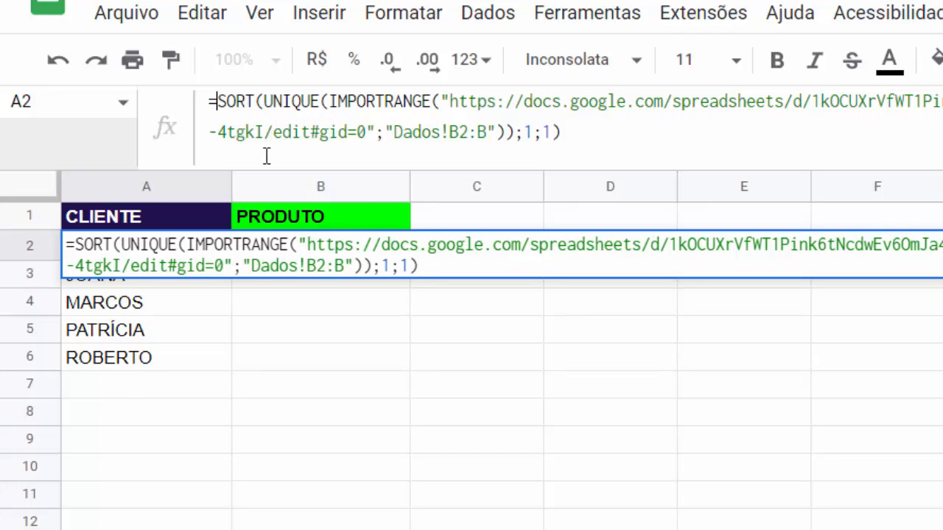
pyautogui.moveTo(209, 102); pyautogui.dragTo(562, 122)
pyautogui.hotkey('ctrl', 'c')
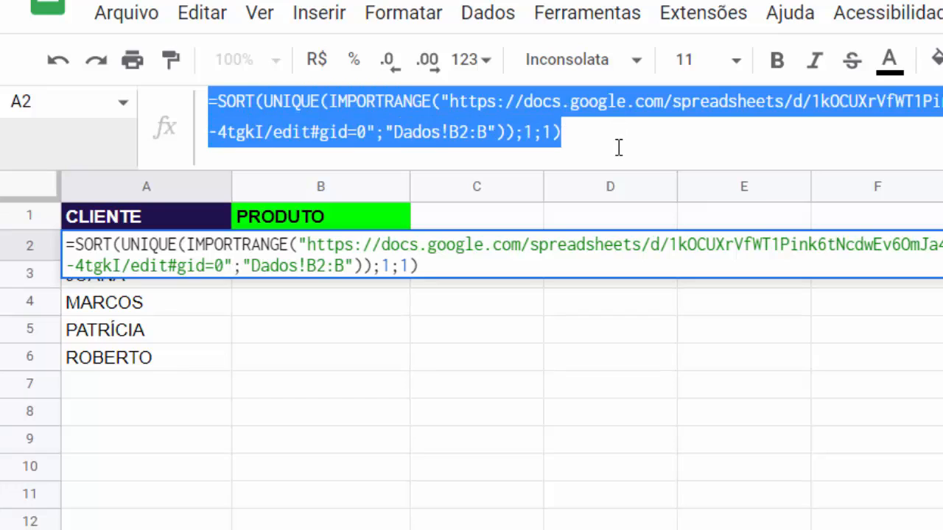
pyautogui.press('Tab')
pyautogui.click(349, 353)
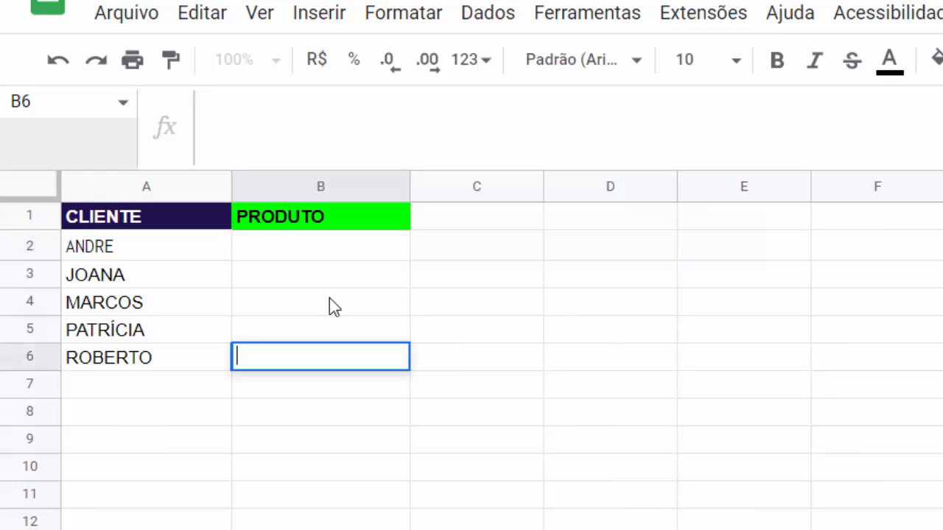
pyautogui.click(317, 254)
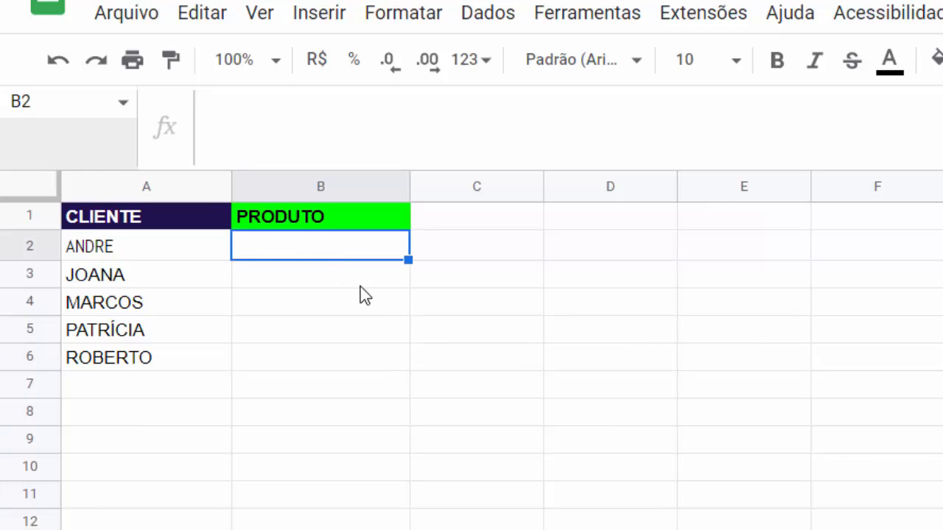
pyautogui.hotkey('ctrl', 'v')
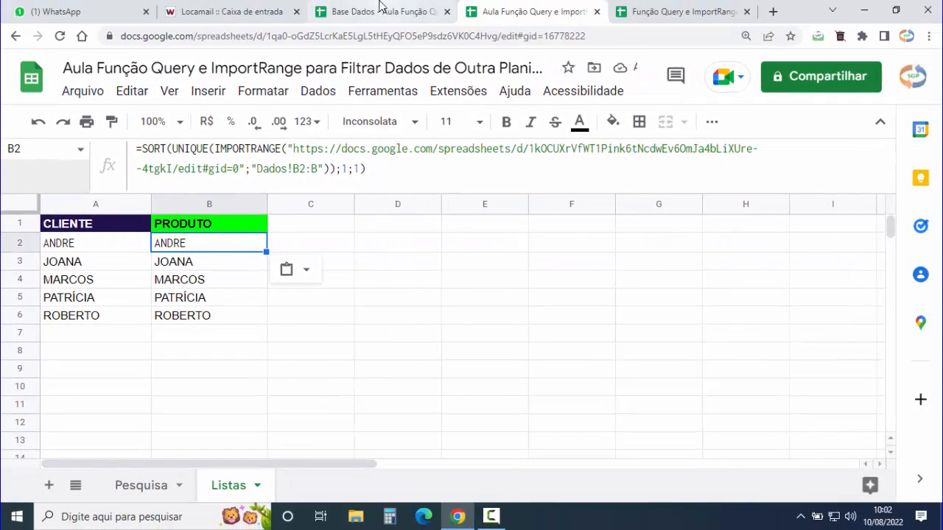
# - Change the B2 formula's range from Dados!B2:B to Dados!C2:C to import product names
pyautogui.click(381, 10)
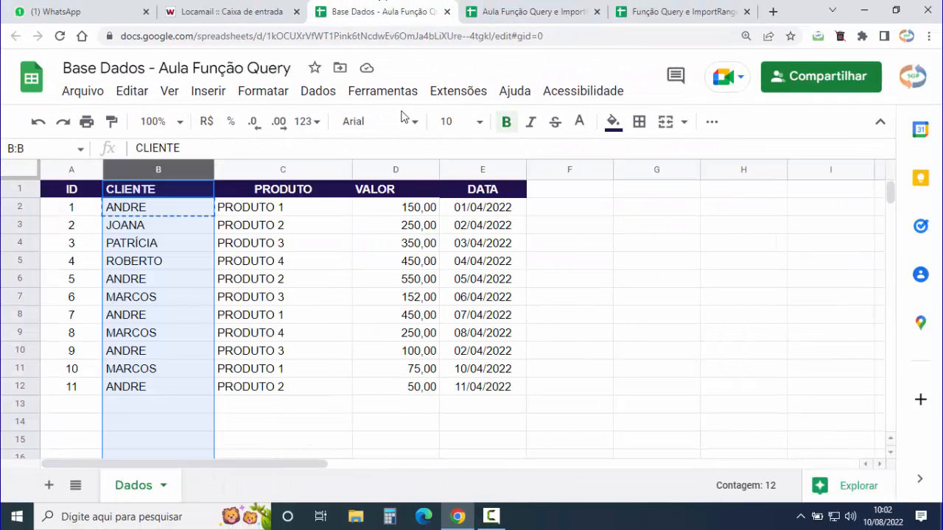
pyautogui.click(267, 170)
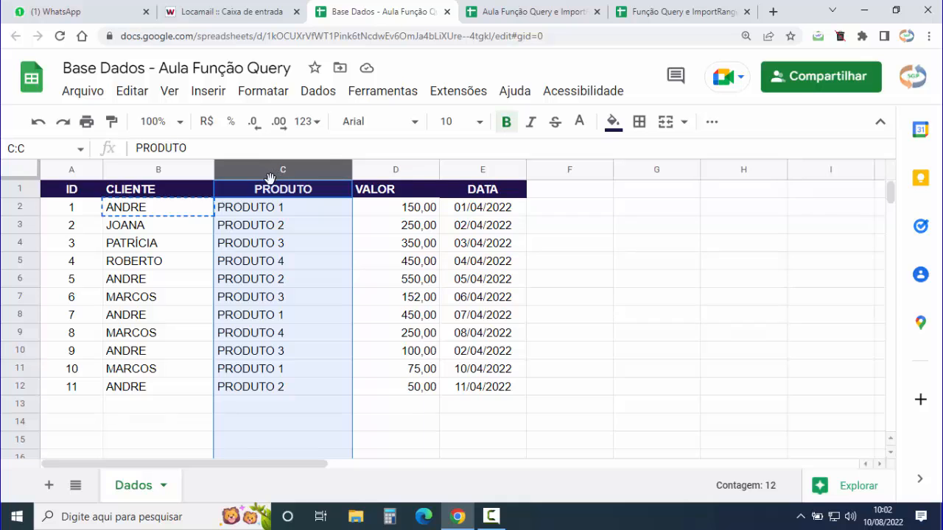
pyautogui.click(533, 12)
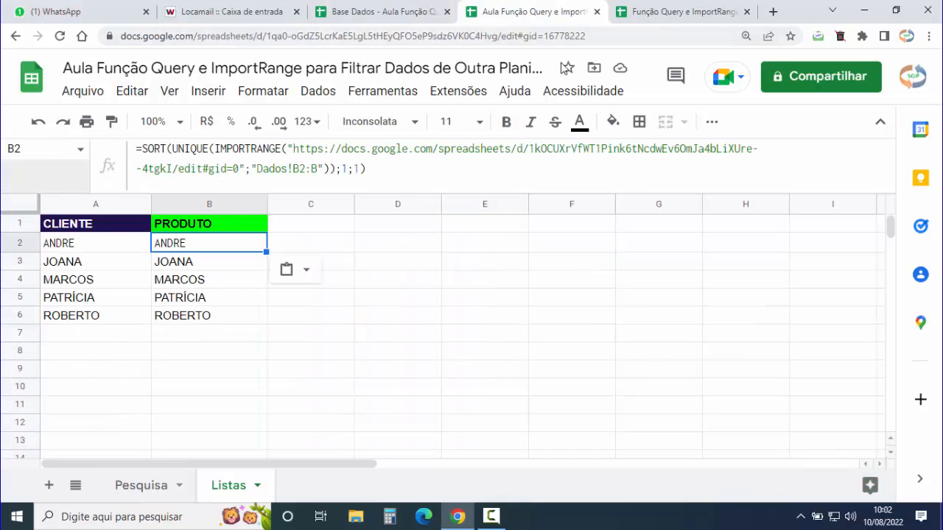
pyautogui.click(300, 169)
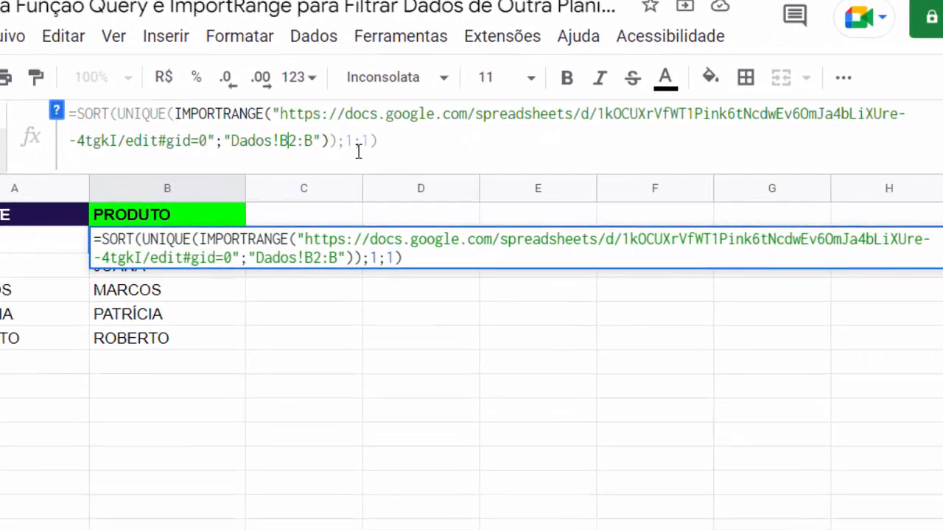
pyautogui.press('BackSpace')
pyautogui.write('C')
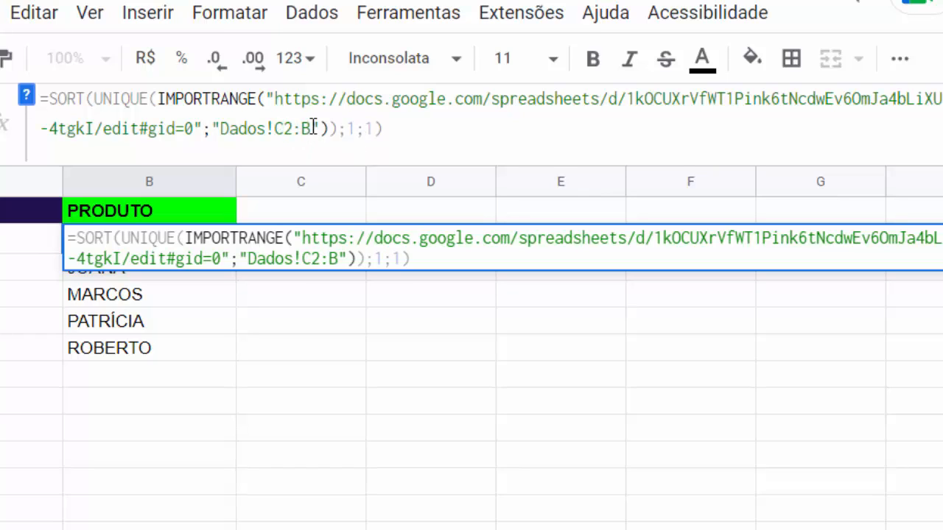
pyautogui.click(313, 129)
pyautogui.press('BackSpace')
pyautogui.write('C')
pyautogui.press('Tab')
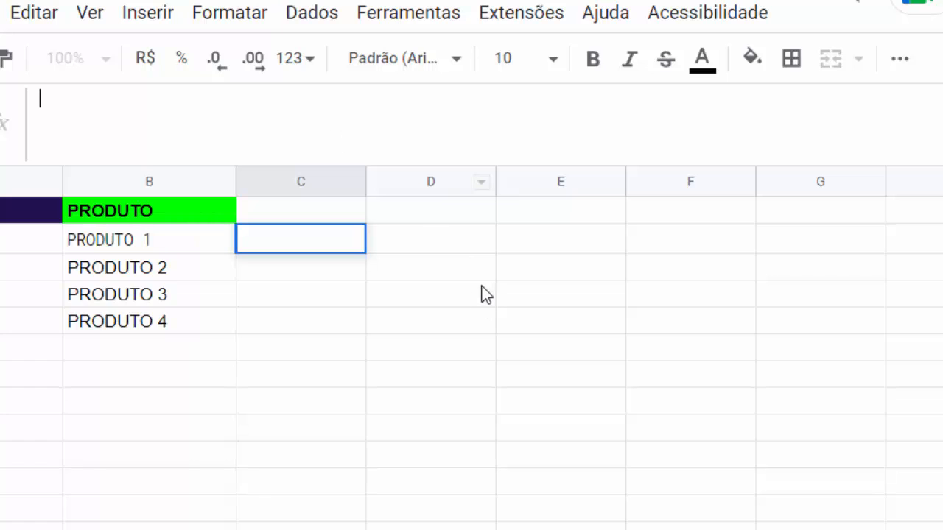
# - Select the imported product names PRODUTO 1 to PRODUTO 4 in column B to check them
pyautogui.click(300, 324)
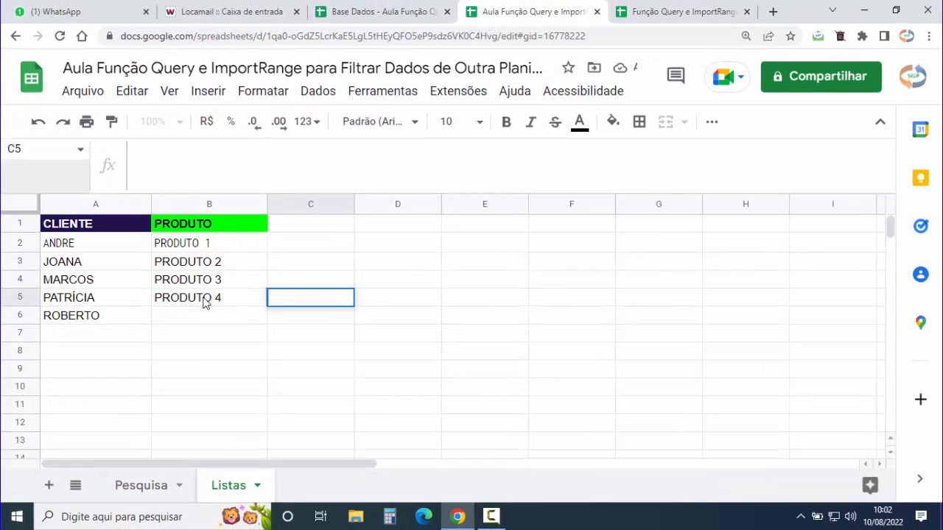
pyautogui.click(204, 302)
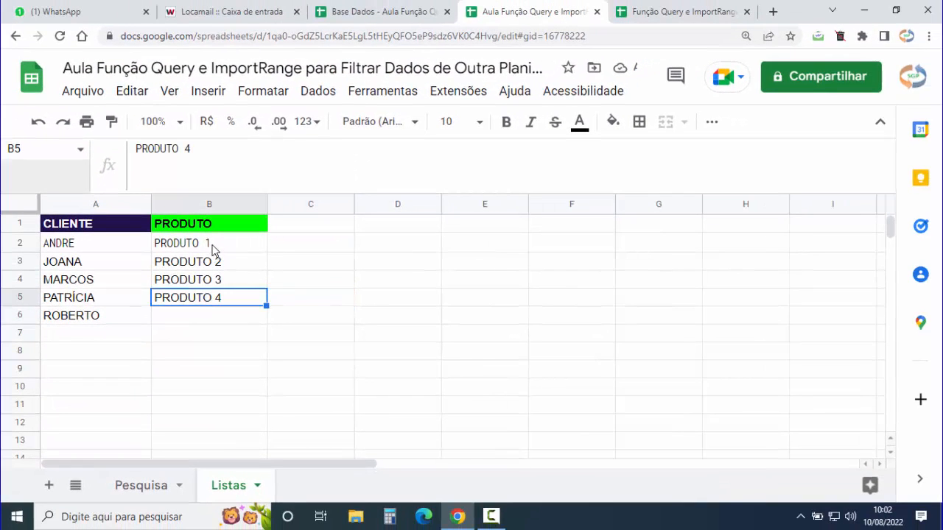
pyautogui.moveTo(210, 246); pyautogui.dragTo(206, 307)
pyautogui.click(195, 338)
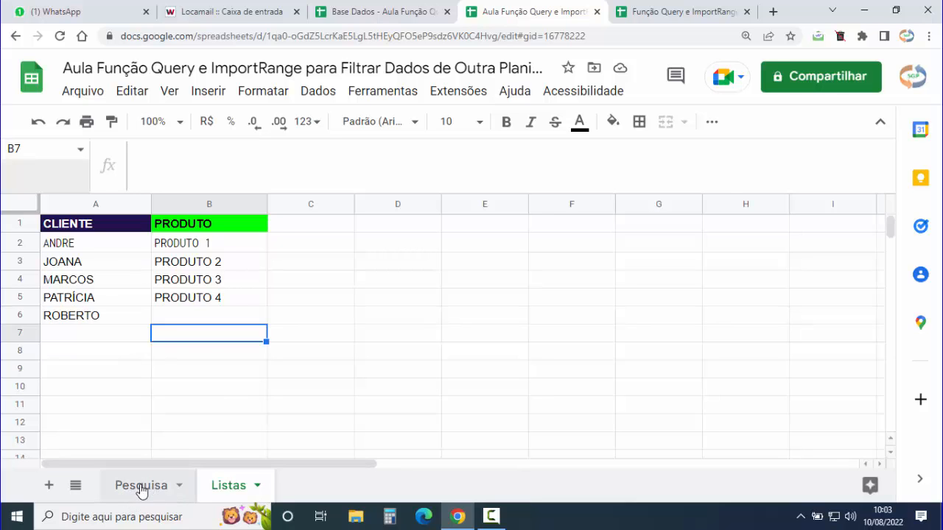
# - Open the data validation settings for cell C4 on the Pesquisa sheet
pyautogui.click(142, 487)
pyautogui.click(274, 285)
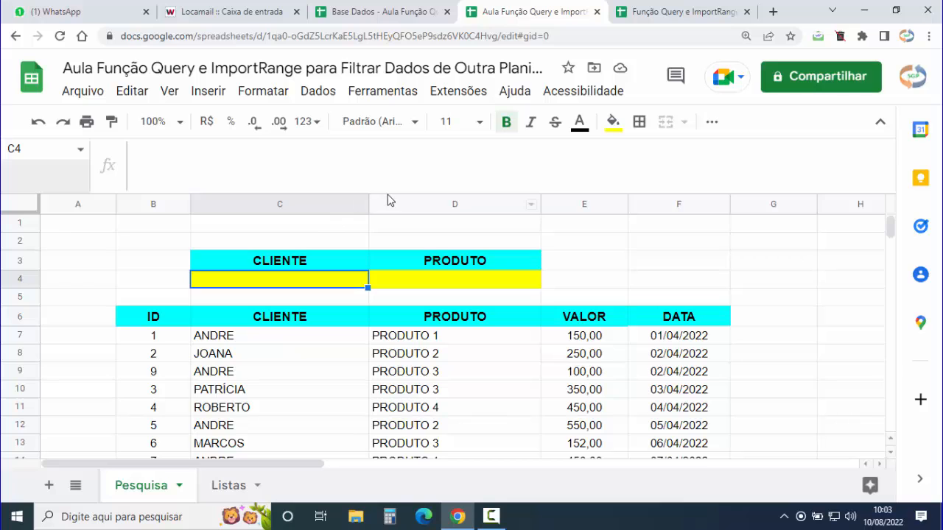
pyautogui.moveTo(389, 193); pyautogui.dragTo(391, 147)
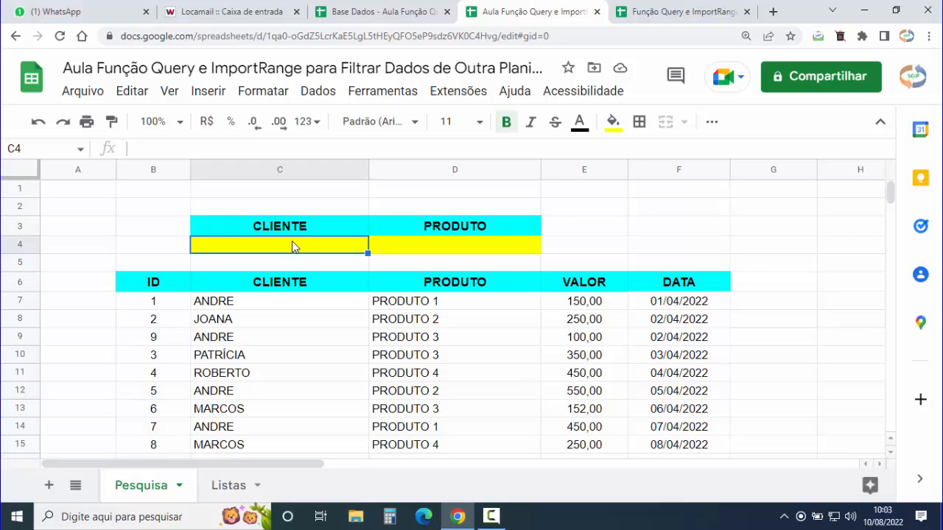
pyautogui.click(319, 92)
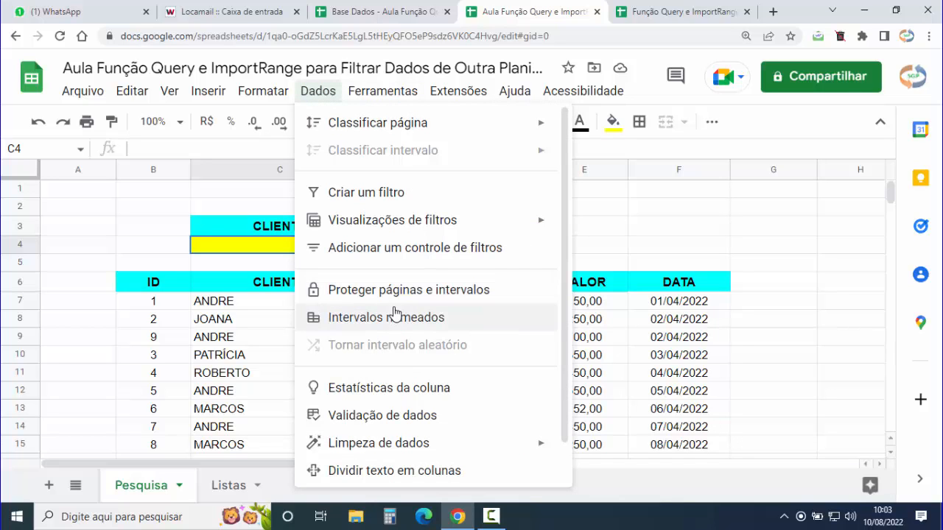
pyautogui.click(378, 417)
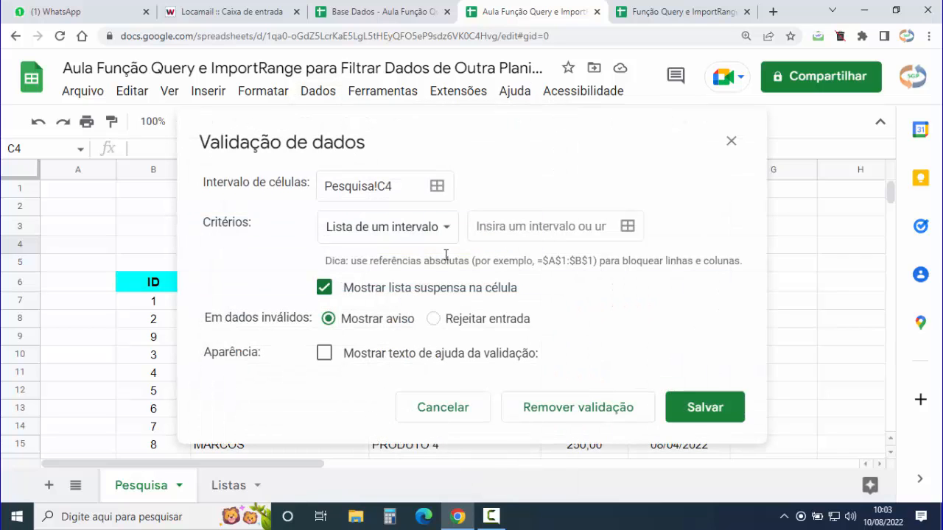
# - Set C4's rule to a list from range Listas!A2:A16, rejecting other entries, and save it
pyautogui.click(447, 226)
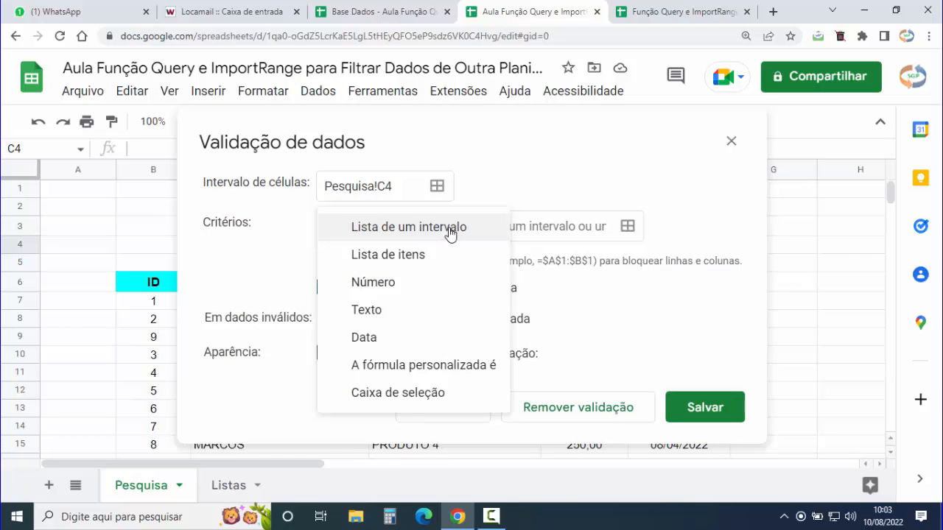
pyautogui.click(400, 230)
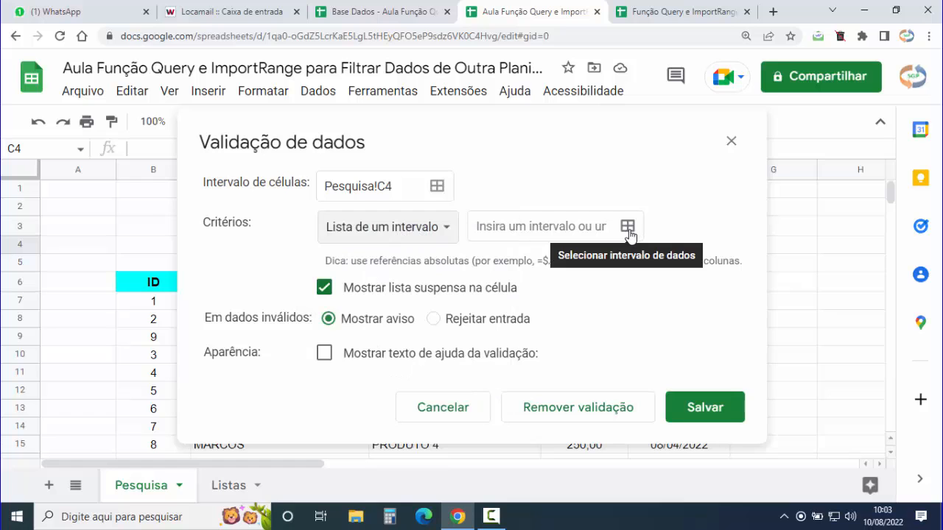
pyautogui.click(627, 228)
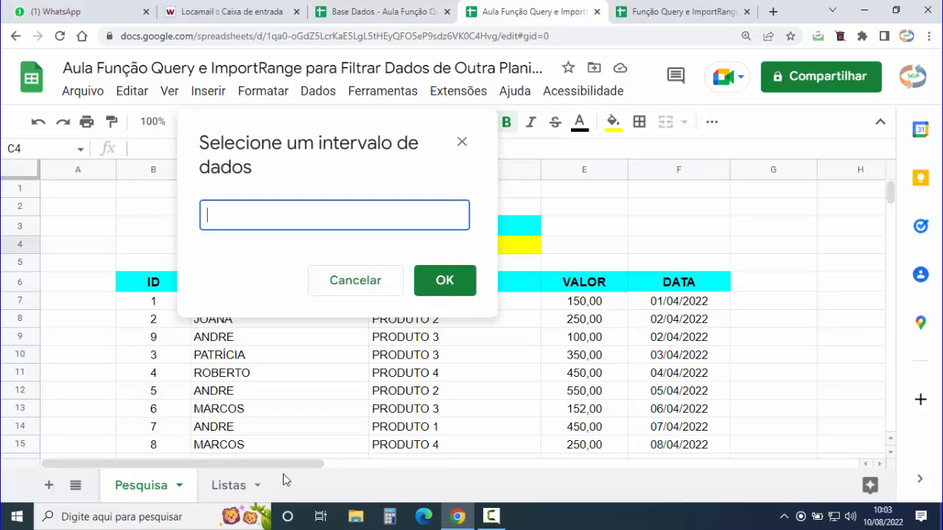
pyautogui.click(237, 488)
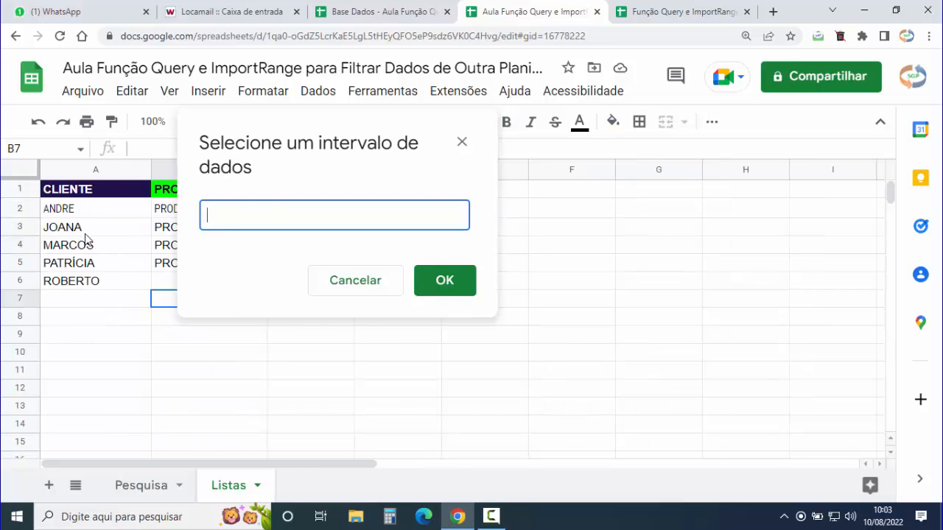
pyautogui.moveTo(73, 209); pyautogui.dragTo(65, 458)
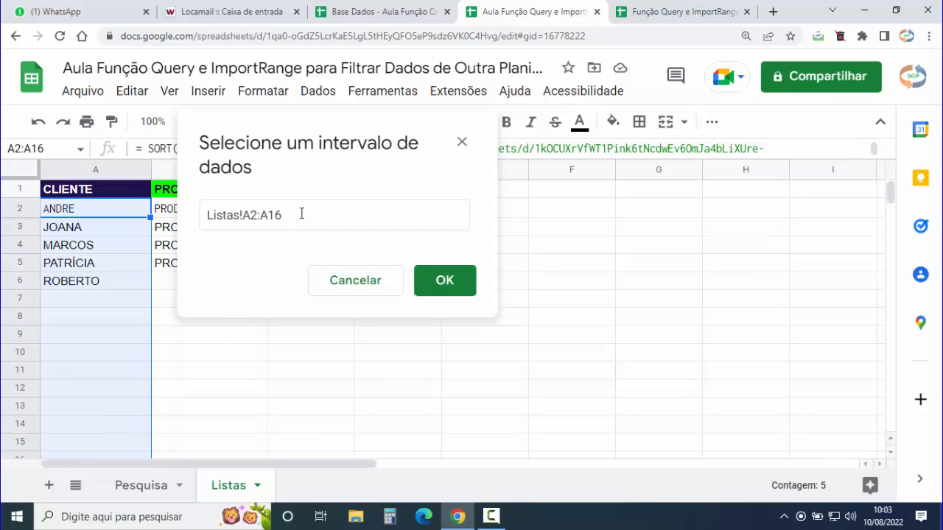
pyautogui.click(445, 280)
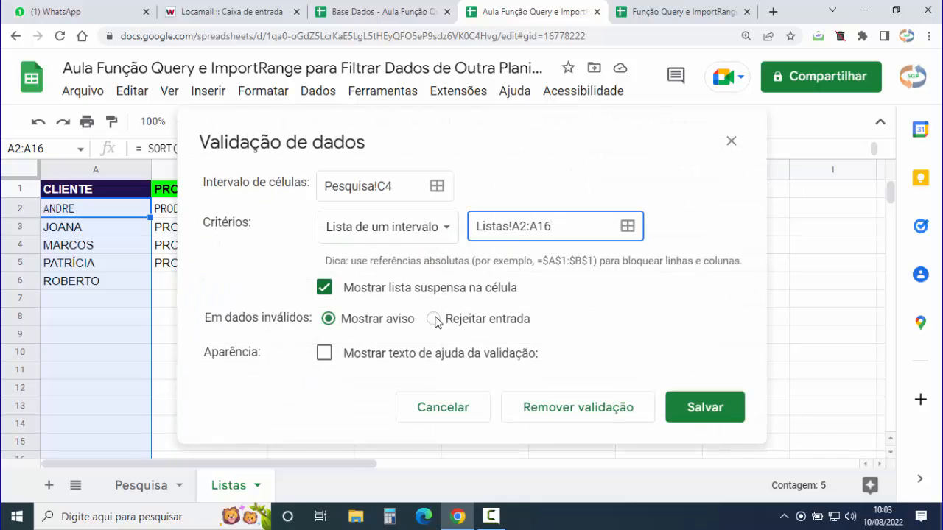
pyautogui.click(433, 319)
pyautogui.click(703, 410)
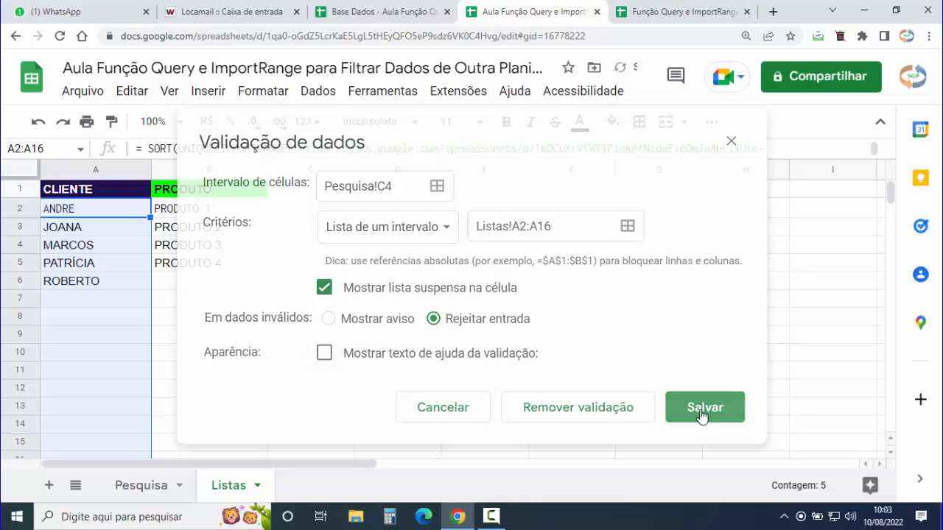
pyautogui.click(133, 487)
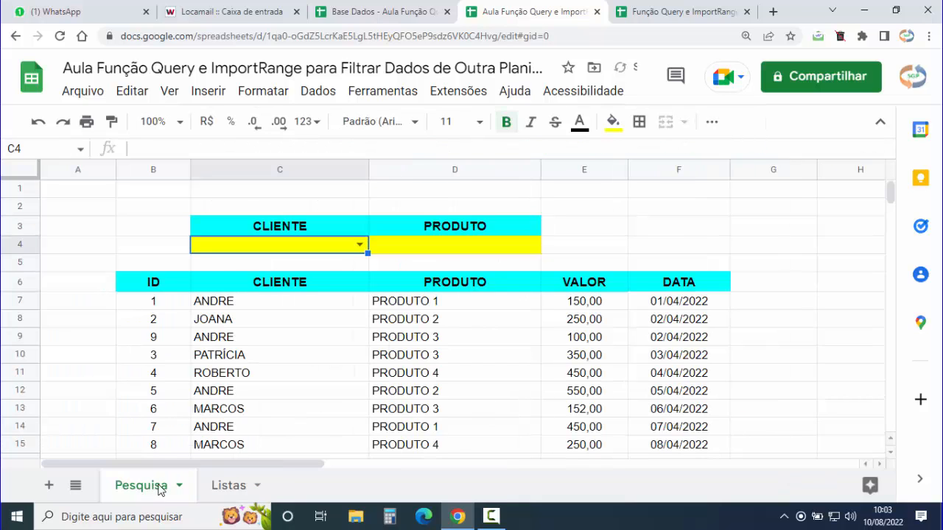
pyautogui.click(357, 244)
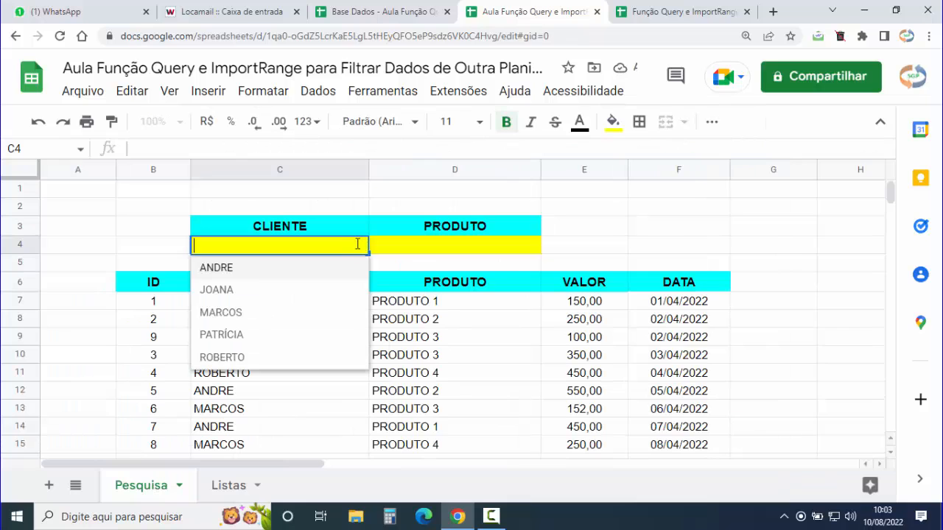
pyautogui.click(231, 270)
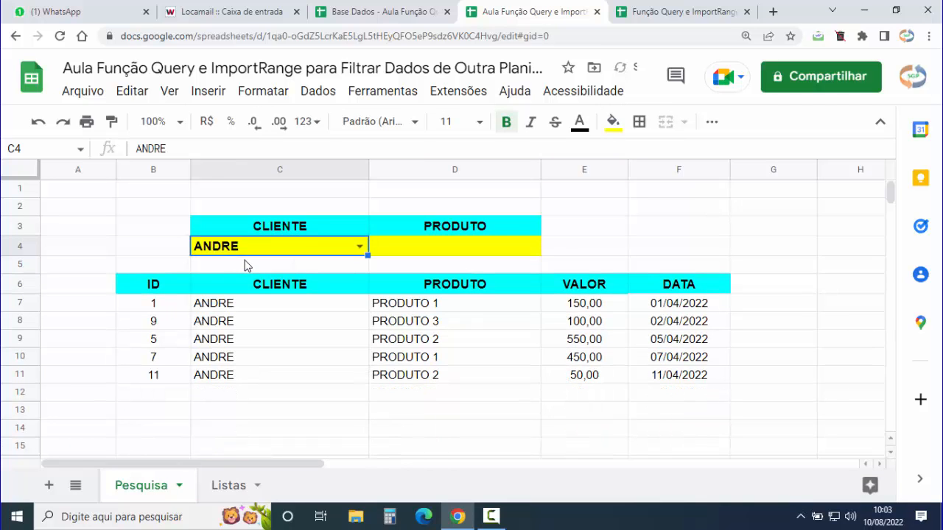
pyautogui.click(360, 250)
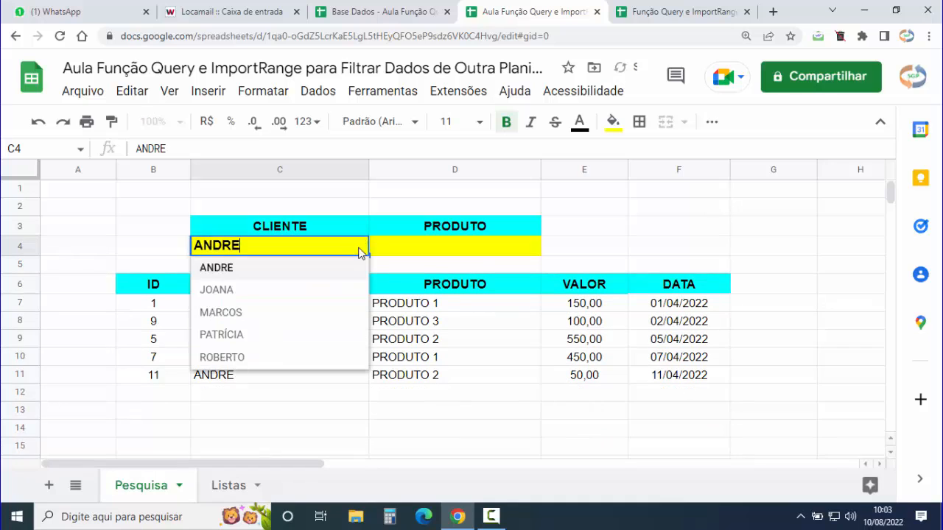
pyautogui.click(226, 292)
pyautogui.press('Delete')
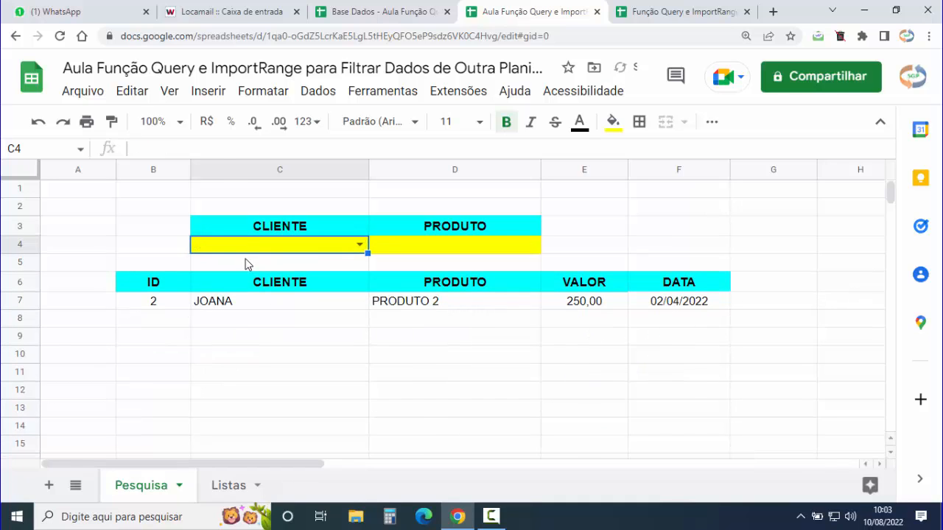
pyautogui.click(466, 252)
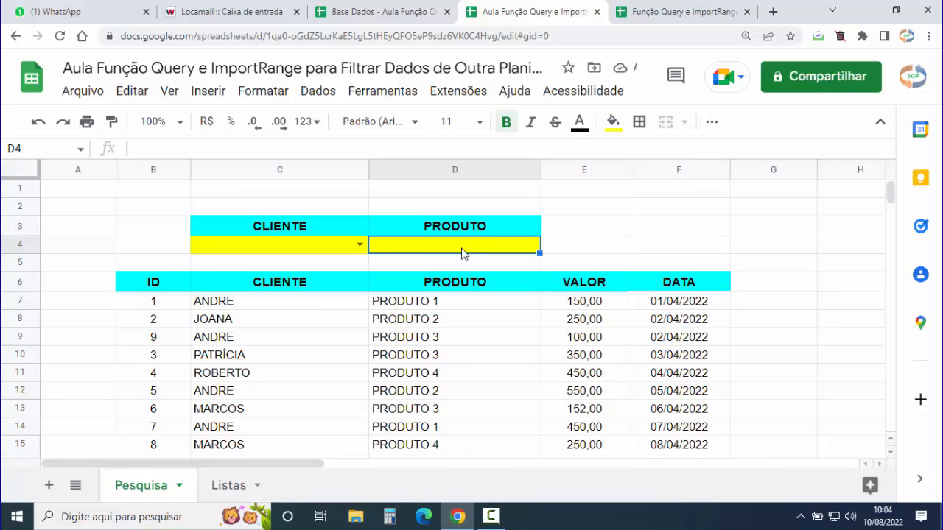
# - Validate D4 as a list from range Listas!B2:B18 with Rejeitar entrada, and save the rule
pyautogui.click(318, 90)
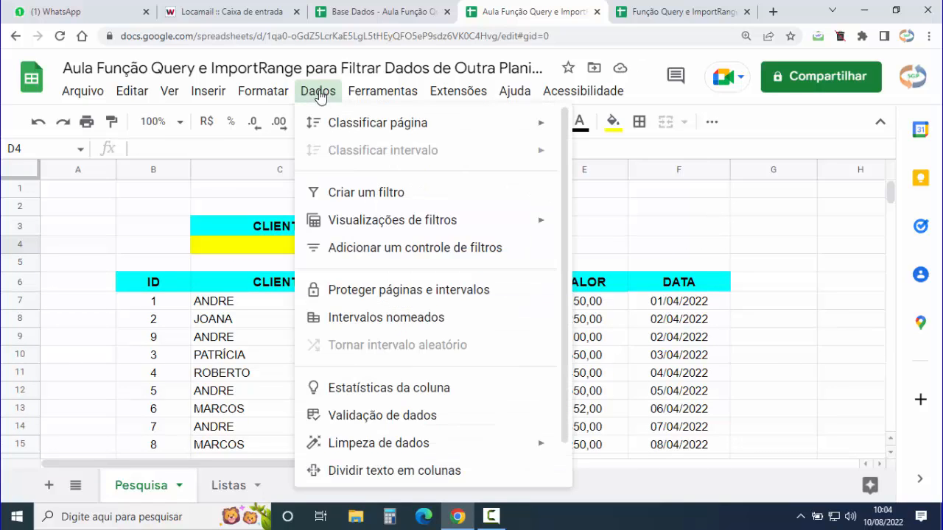
pyautogui.click(399, 417)
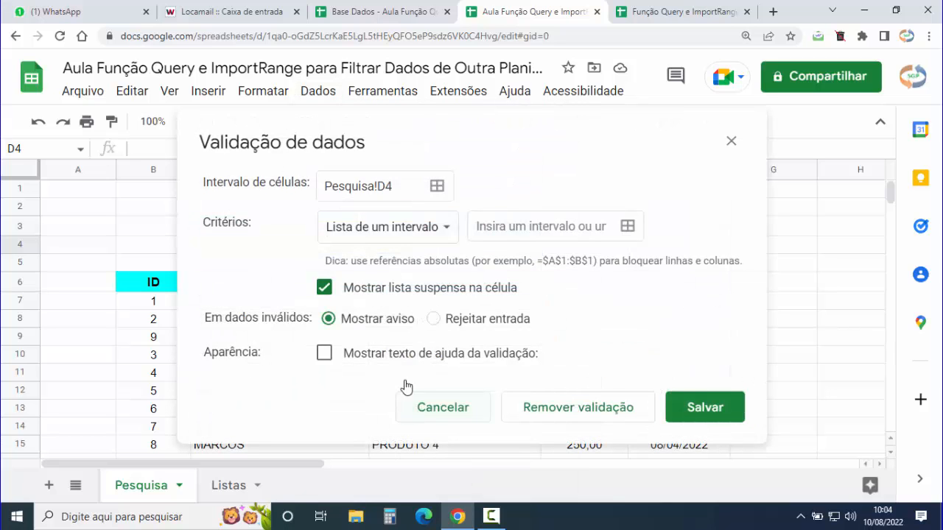
pyautogui.click(448, 227)
pyautogui.click(406, 228)
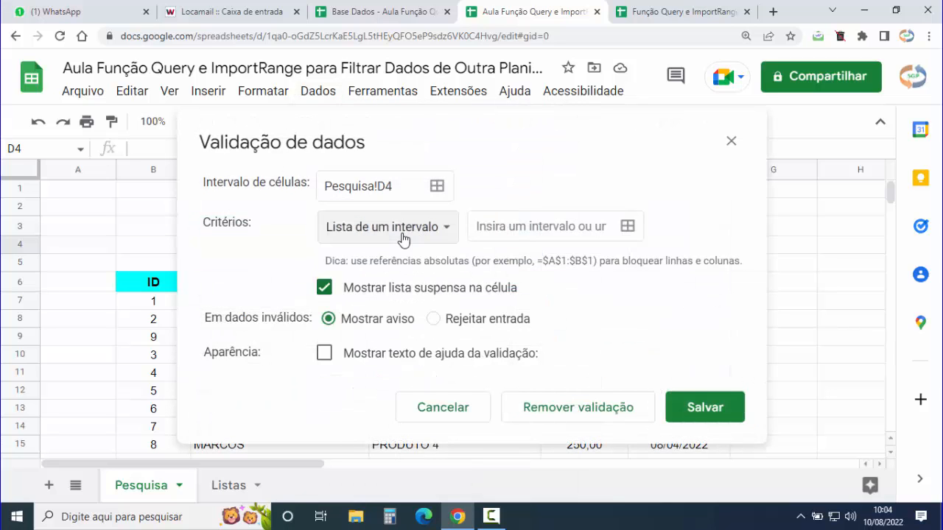
pyautogui.click(627, 226)
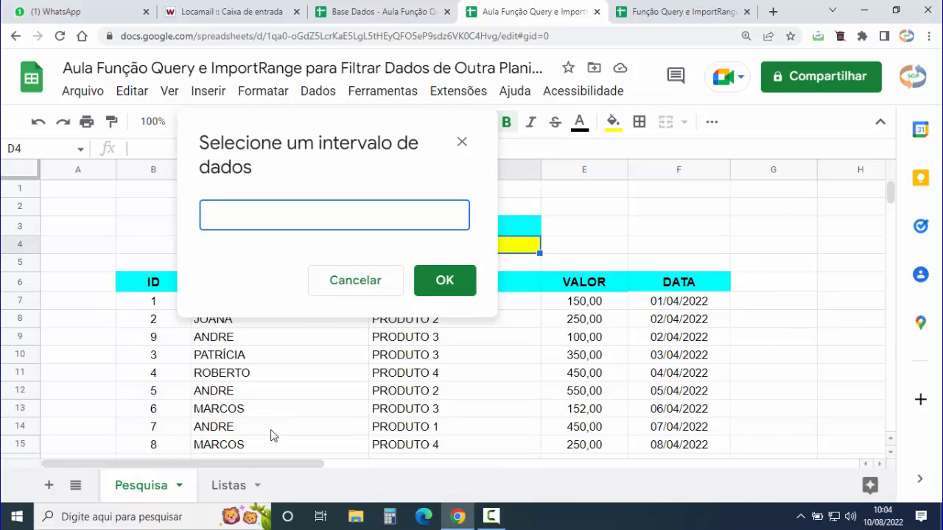
pyautogui.click(230, 486)
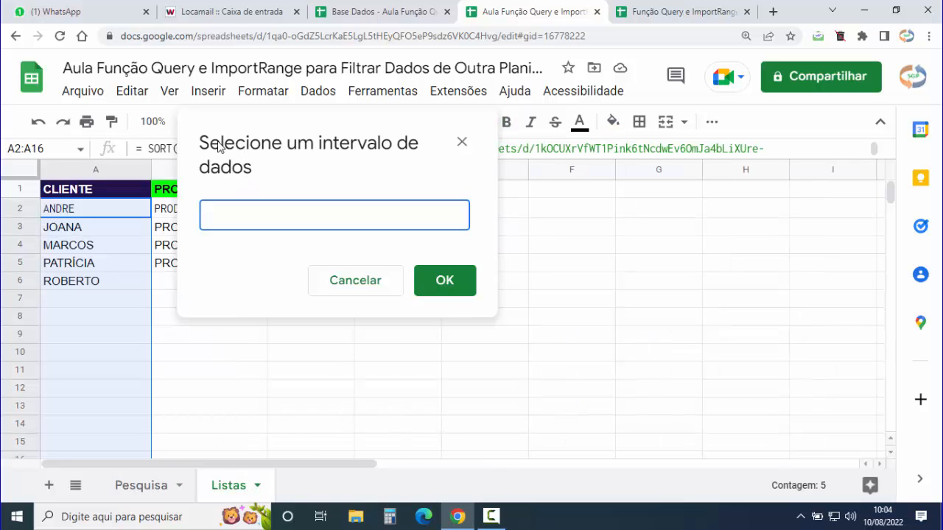
pyautogui.moveTo(215, 215); pyautogui.dragTo(196, 400)
pyautogui.scroll(2, 270, 328)
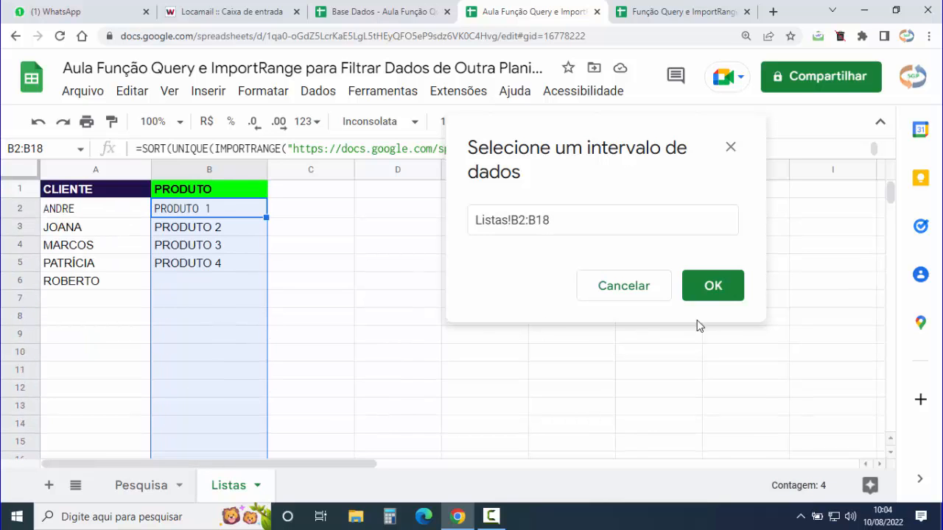
pyautogui.click(717, 286)
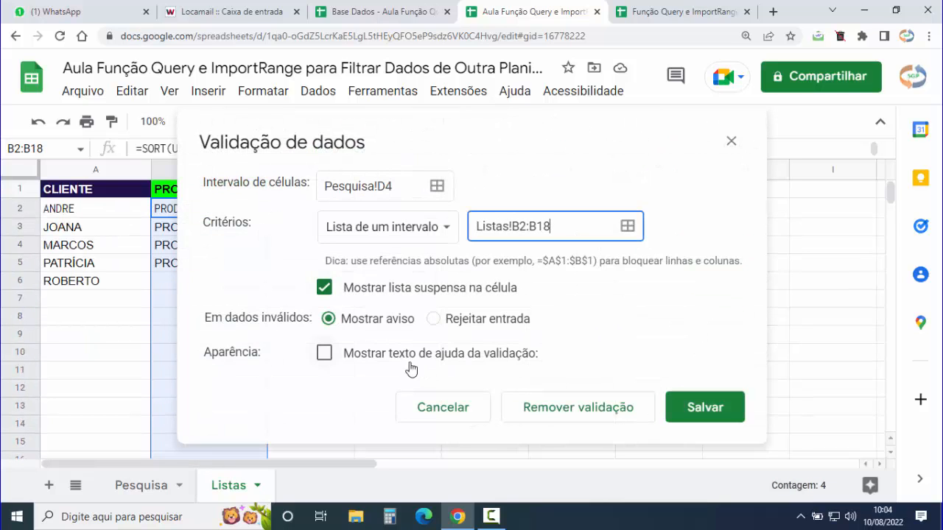
pyautogui.click(433, 318)
pyautogui.click(702, 415)
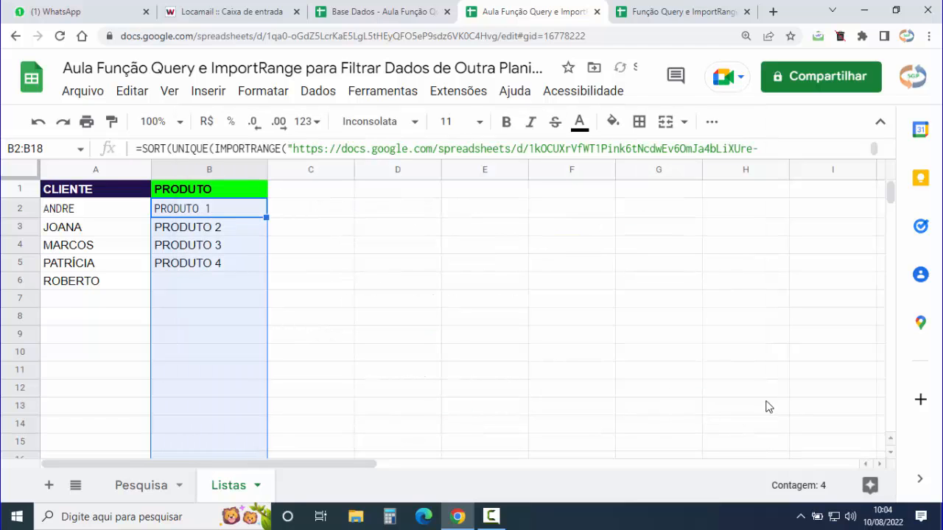
# - On Pesquisa, filter the table by PRODUTO 2 in D4, then clear it
pyautogui.click(133, 488)
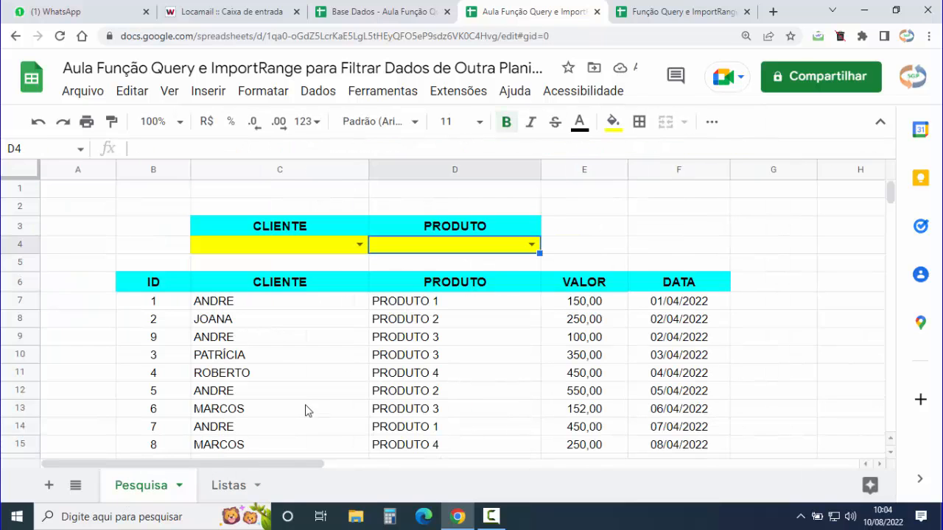
pyautogui.click(531, 245)
pyautogui.click(432, 290)
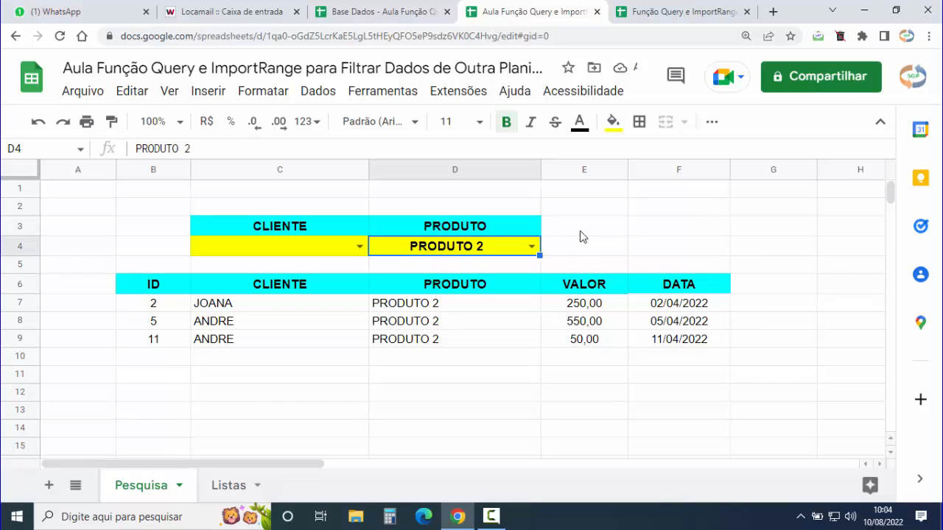
pyautogui.press('Delete')
# - Filter by client ANDRE and PRODUTO 1, then clear both C4 and D4
pyautogui.click(359, 245)
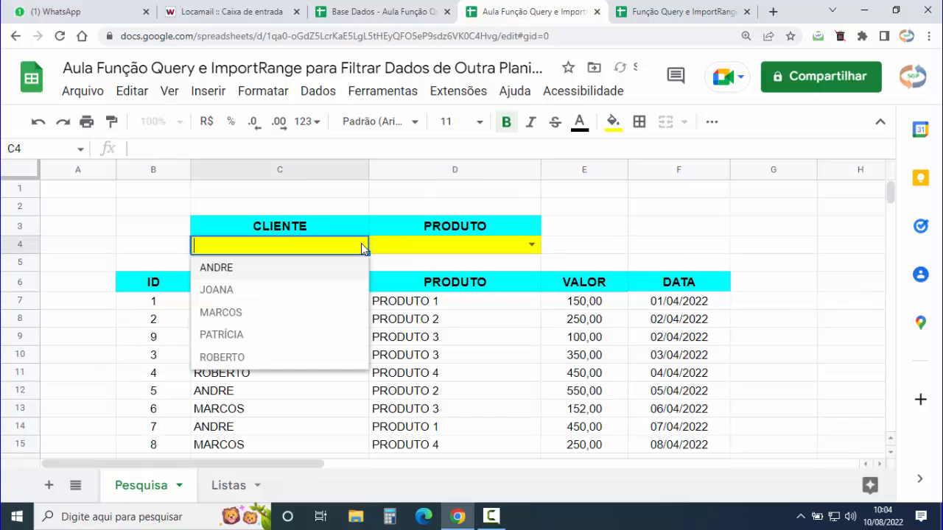
pyautogui.click(232, 272)
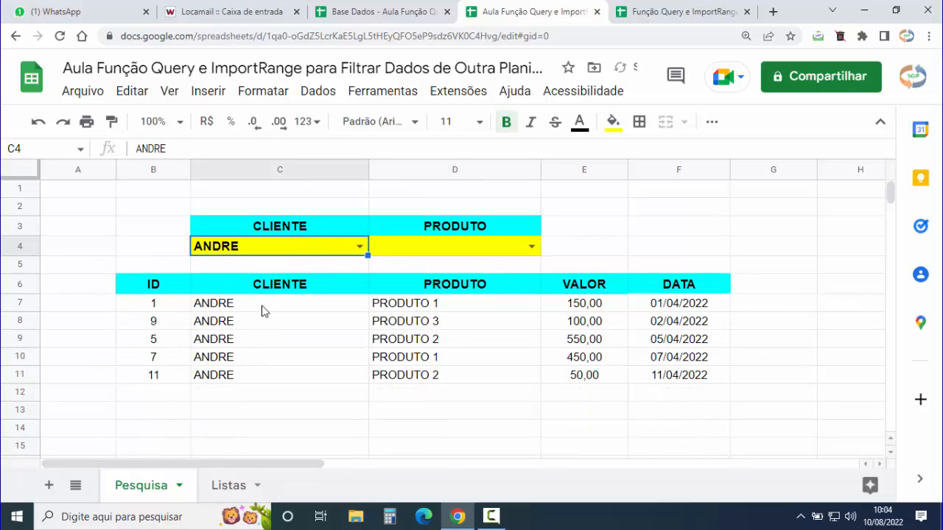
pyautogui.click(531, 246)
pyautogui.click(426, 269)
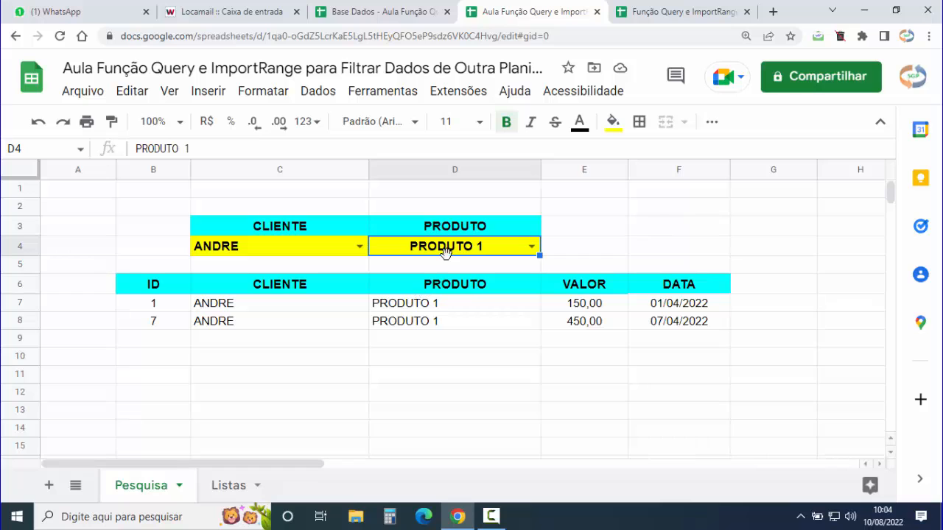
pyautogui.press('Delete')
pyautogui.click(270, 249)
pyautogui.press('Delete')
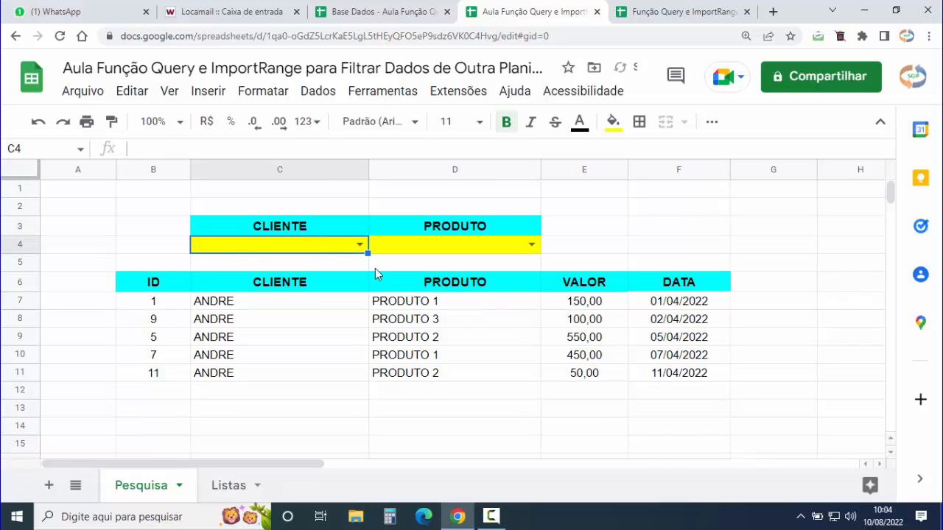
pyautogui.click(153, 283)
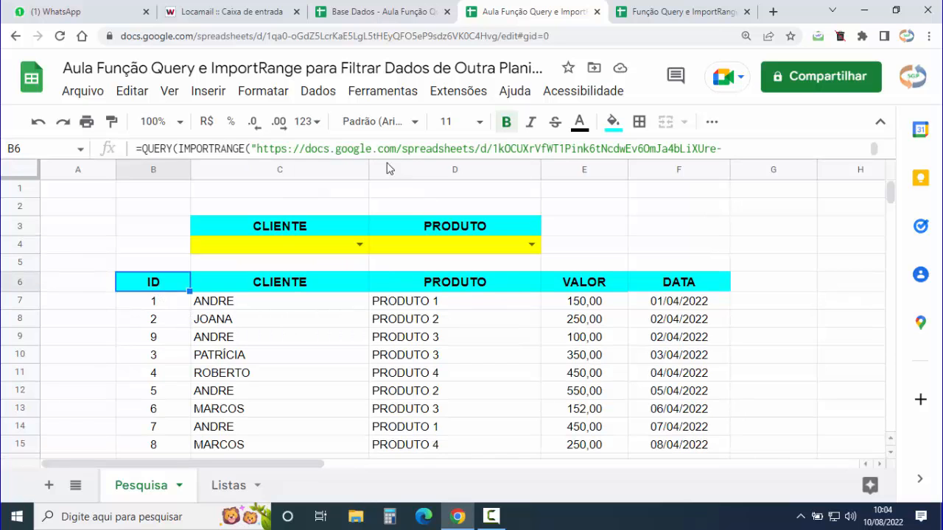
pyautogui.moveTo(385, 158); pyautogui.dragTo(380, 249)
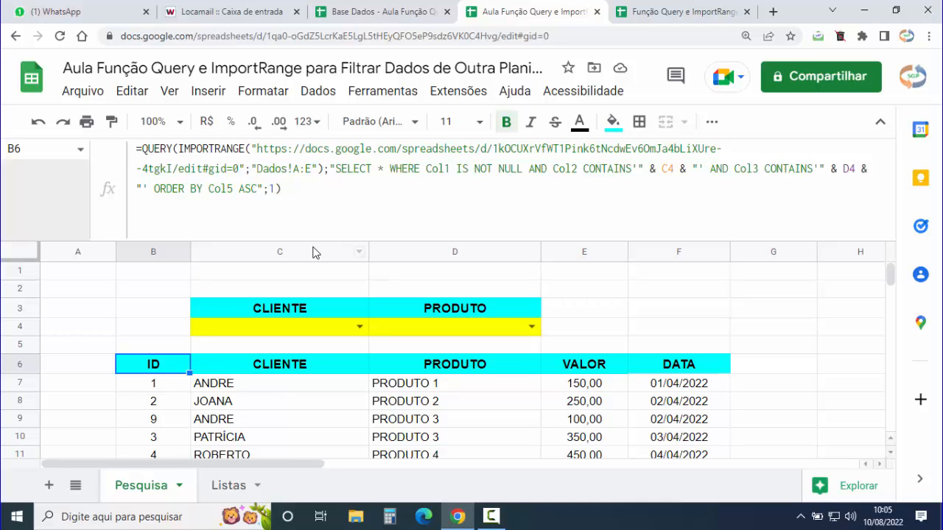
pyautogui.moveTo(311, 236); pyautogui.dragTo(321, 157)
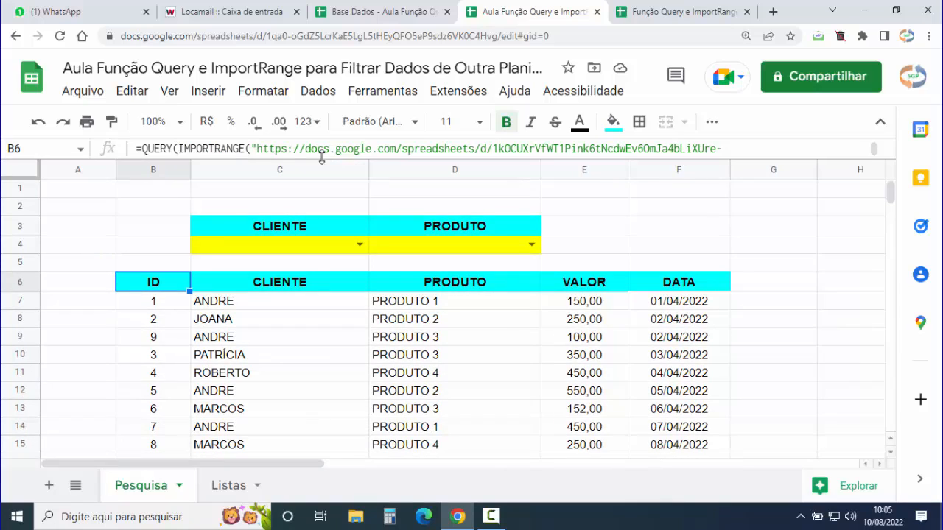